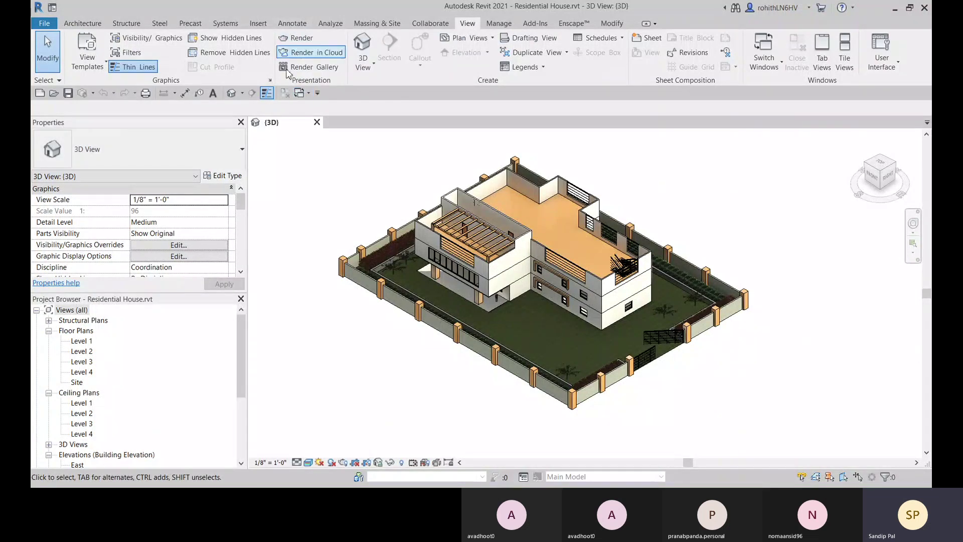
Open the rendering settings for the 3D view of the house
{"action": "left_click", "coordinate": [296, 39]}
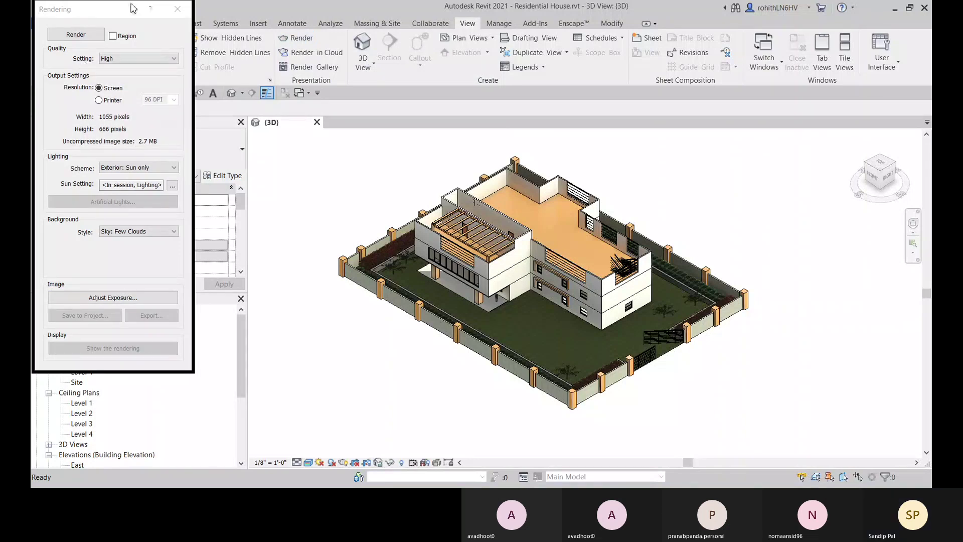
{"action": "left_click_drag", "start_coordinate": [92, 18], "coordinate": [119, 18]}
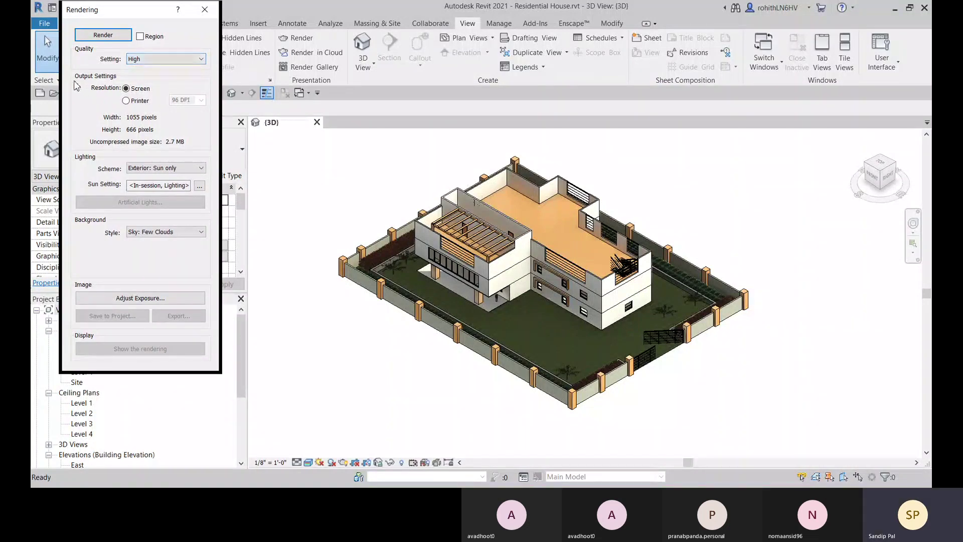
Try the Printer output resolution at 300 DPI and return the resolution to Screen
{"action": "left_click", "coordinate": [126, 101]}
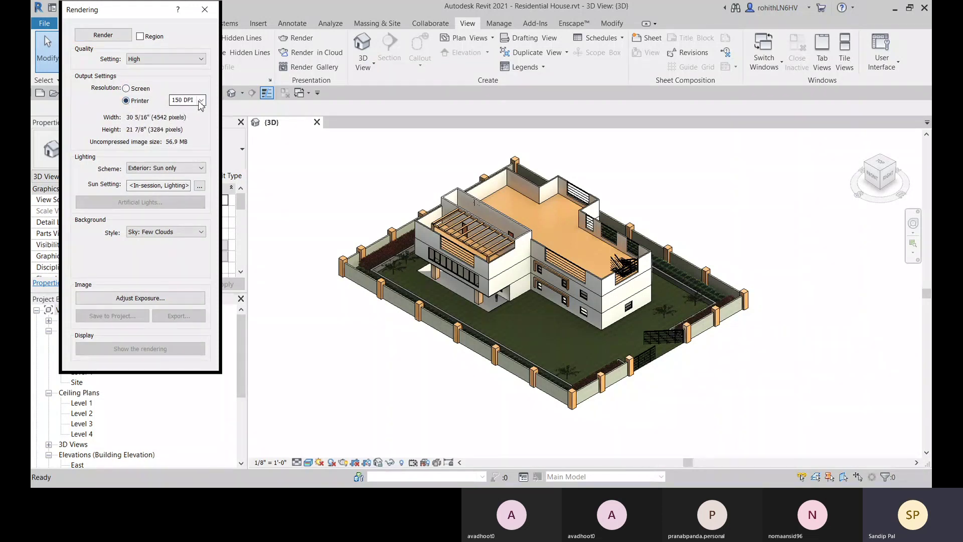
{"action": "left_click", "coordinate": [201, 100]}
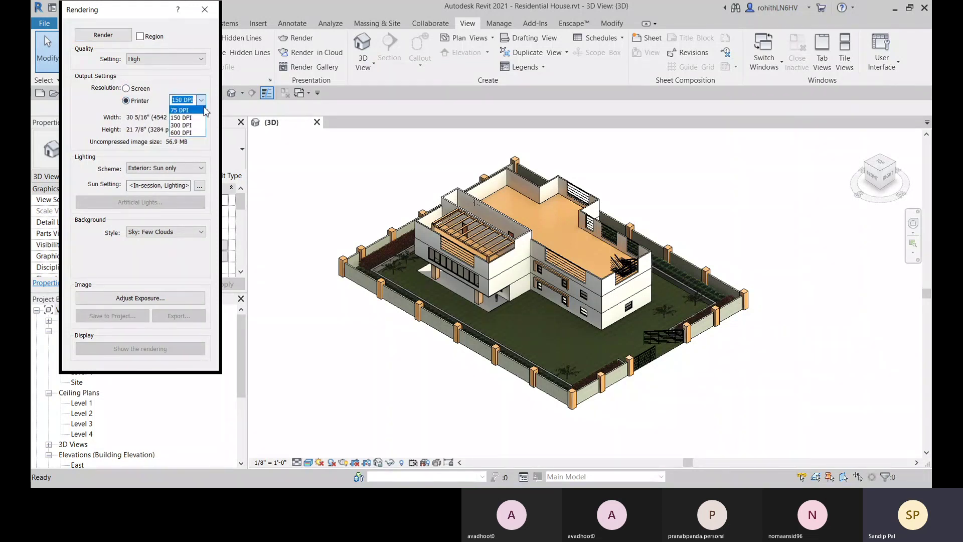
{"action": "left_click", "coordinate": [139, 142]}
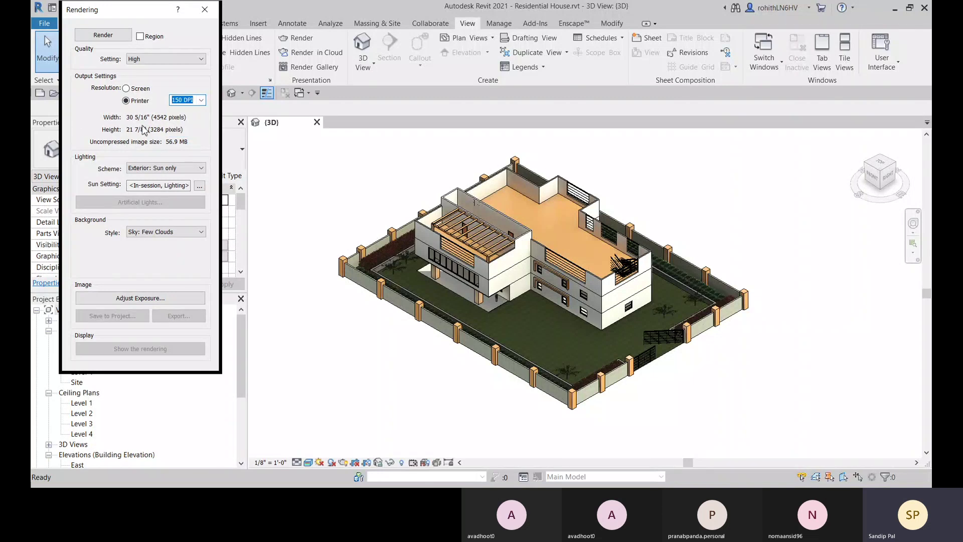
{"action": "left_click", "coordinate": [201, 99]}
{"action": "left_click", "coordinate": [179, 124]}
{"action": "left_click", "coordinate": [126, 88]}
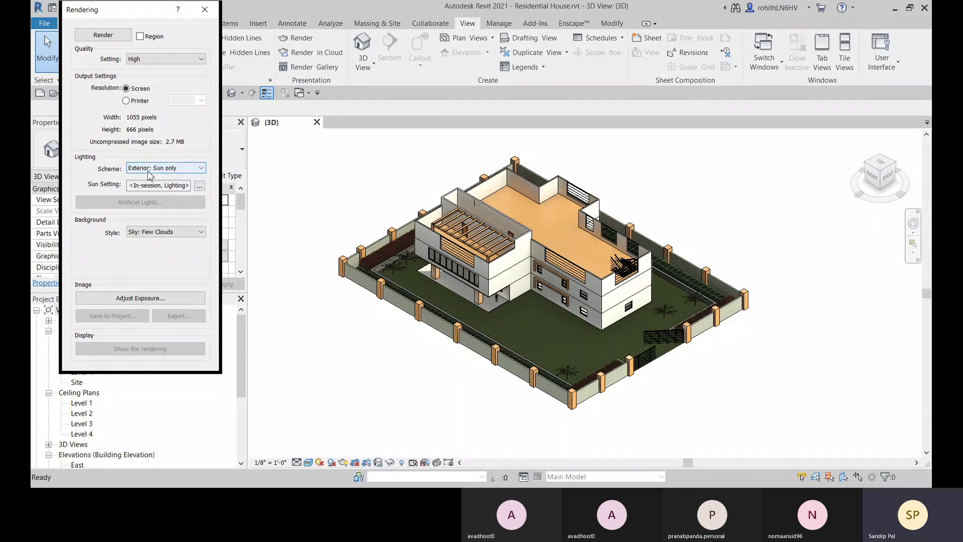
Review the available lighting schemes and set the rendering's lighting scheme to Exterior: Artificial only
{"action": "left_click_drag", "start_coordinate": [129, 12], "coordinate": [148, 14]}
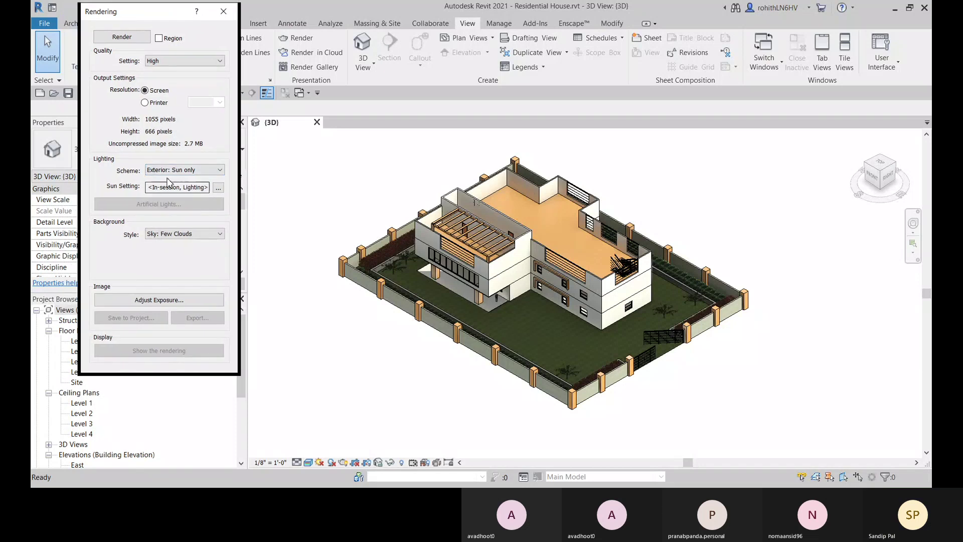
{"action": "left_click", "coordinate": [195, 173]}
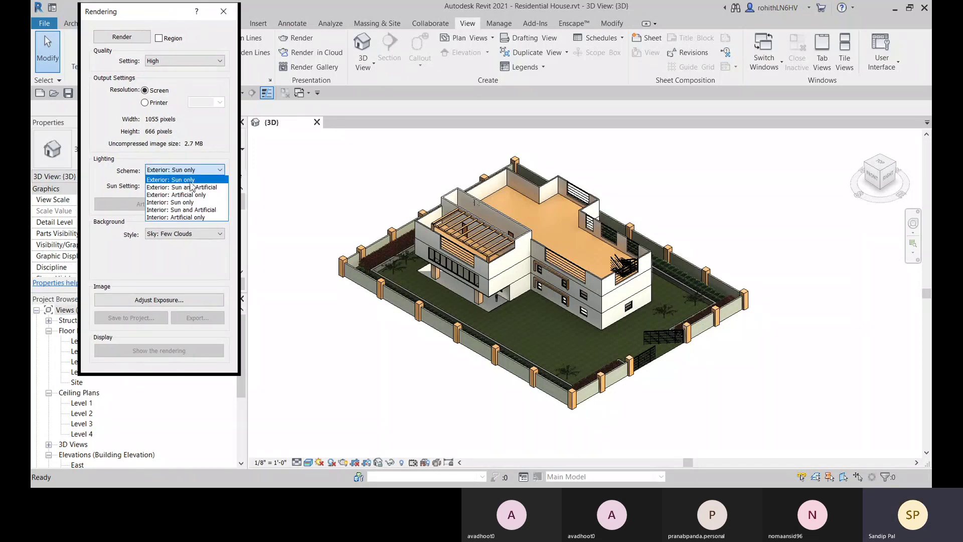
{"action": "left_click", "coordinate": [176, 180]}
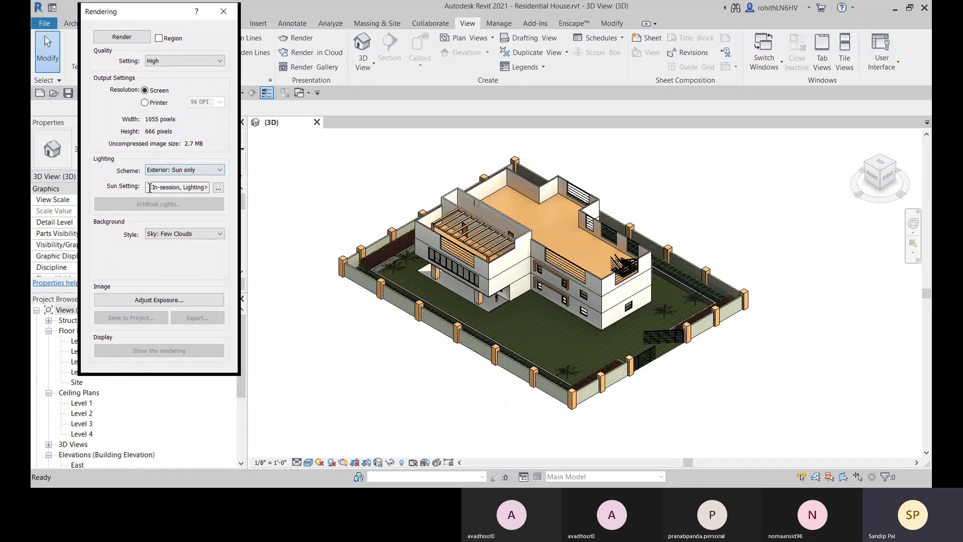
{"action": "left_click", "coordinate": [177, 170]}
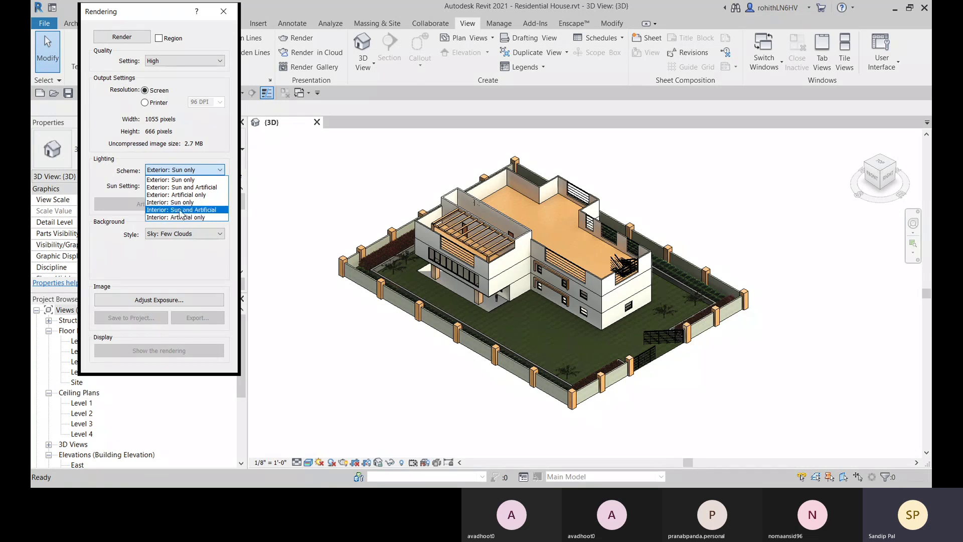
{"action": "left_click", "coordinate": [175, 195]}
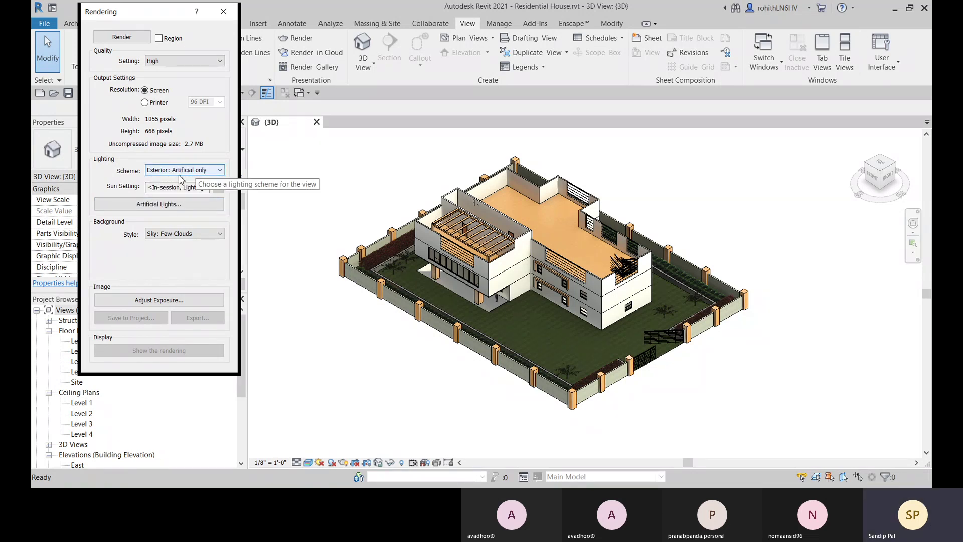
In the artificial lights settings, turn ungrouped lights off and on again, cancel creating a new light group, and accept
{"action": "left_click", "coordinate": [155, 206]}
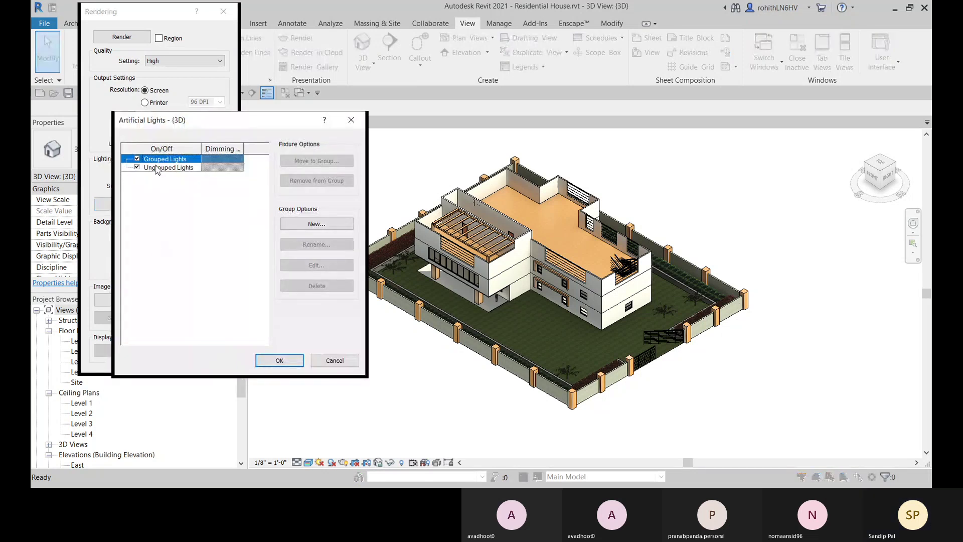
{"action": "left_click_drag", "start_coordinate": [220, 125], "coordinate": [203, 130]}
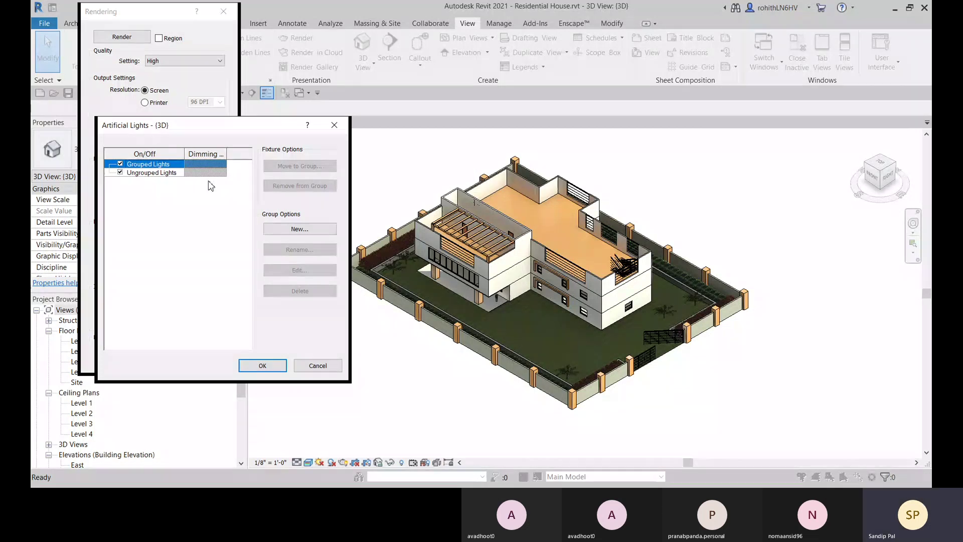
{"action": "left_click", "coordinate": [121, 172]}
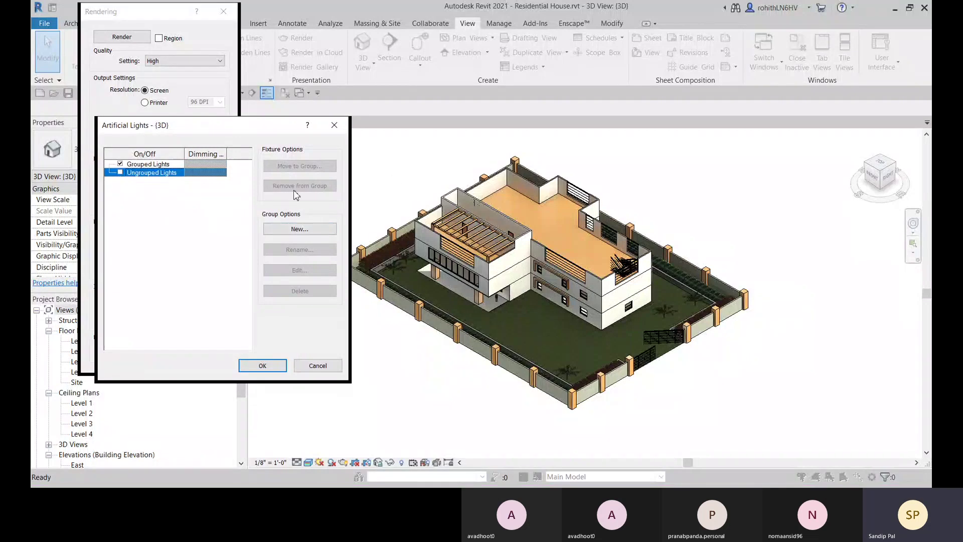
{"action": "left_click", "coordinate": [299, 229]}
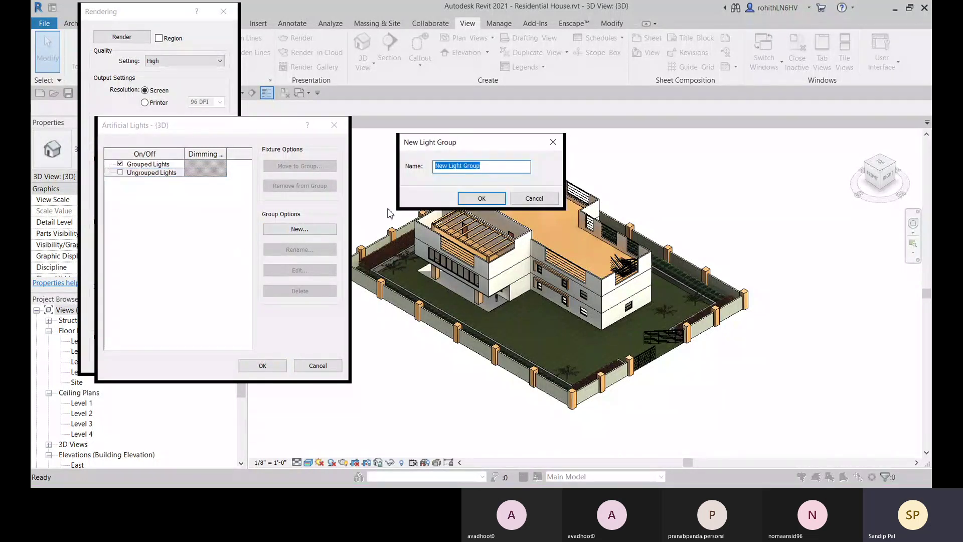
{"action": "left_click", "coordinate": [533, 198]}
{"action": "left_click", "coordinate": [120, 173]}
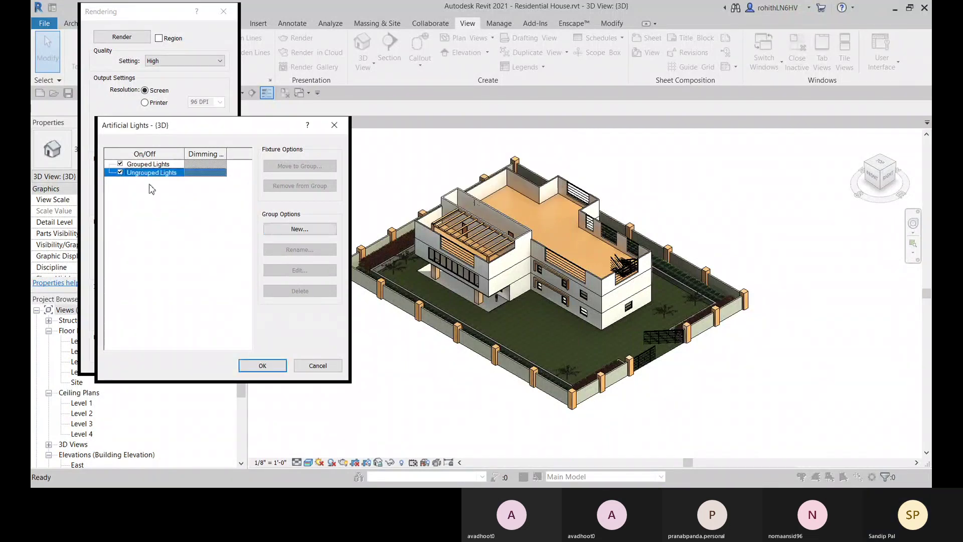
{"action": "left_click", "coordinate": [262, 366]}
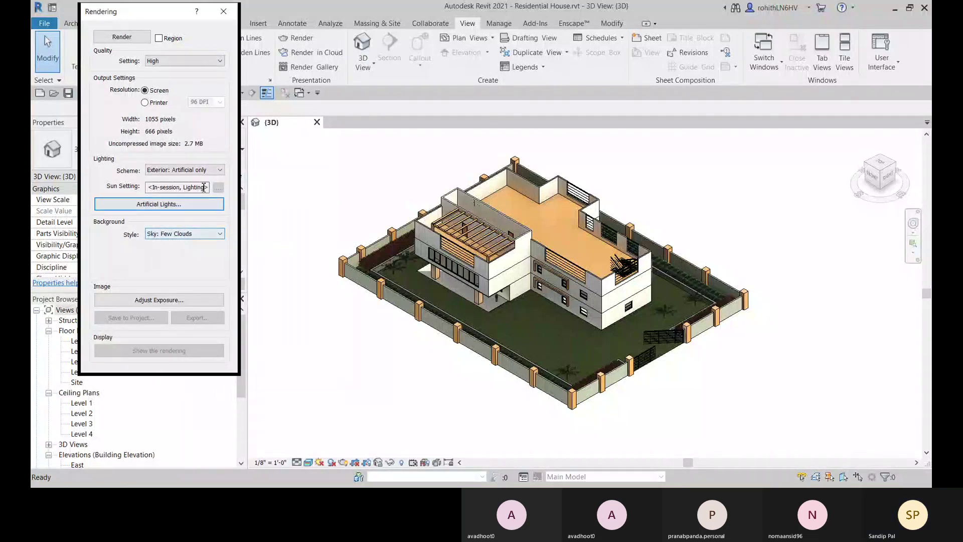
Set the lighting scheme to Exterior: Sun only and apply the Winter Solstice preset of the Still solar study
{"action": "left_click", "coordinate": [219, 171]}
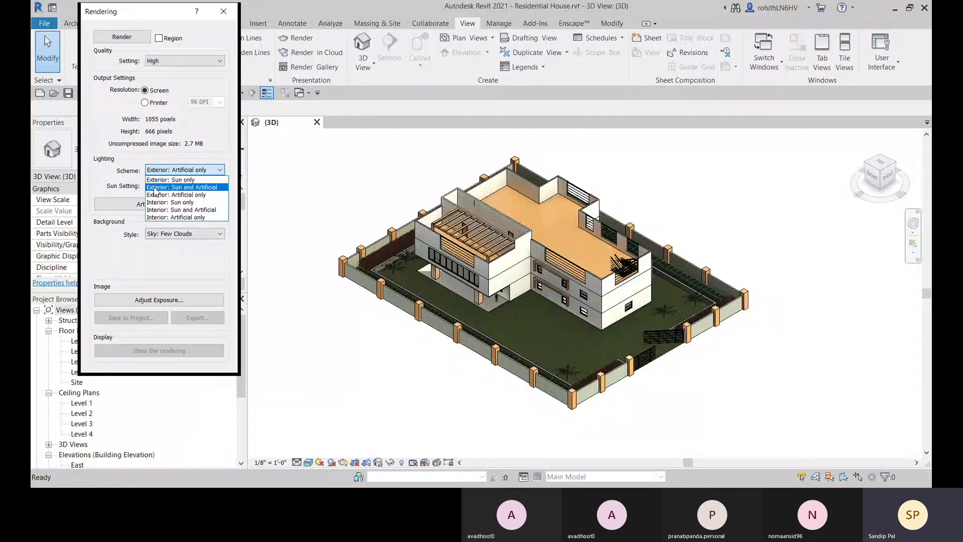
{"action": "left_click", "coordinate": [161, 179]}
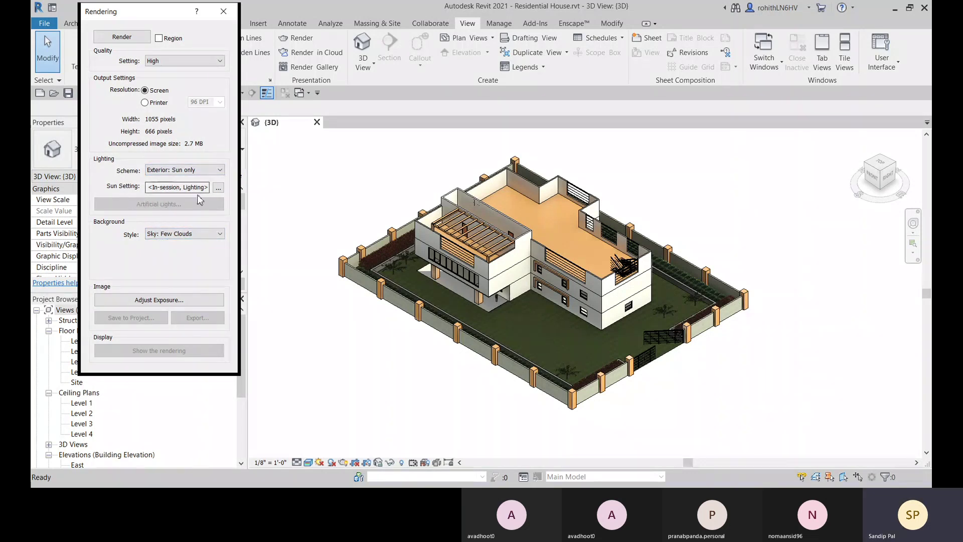
{"action": "left_click", "coordinate": [219, 188]}
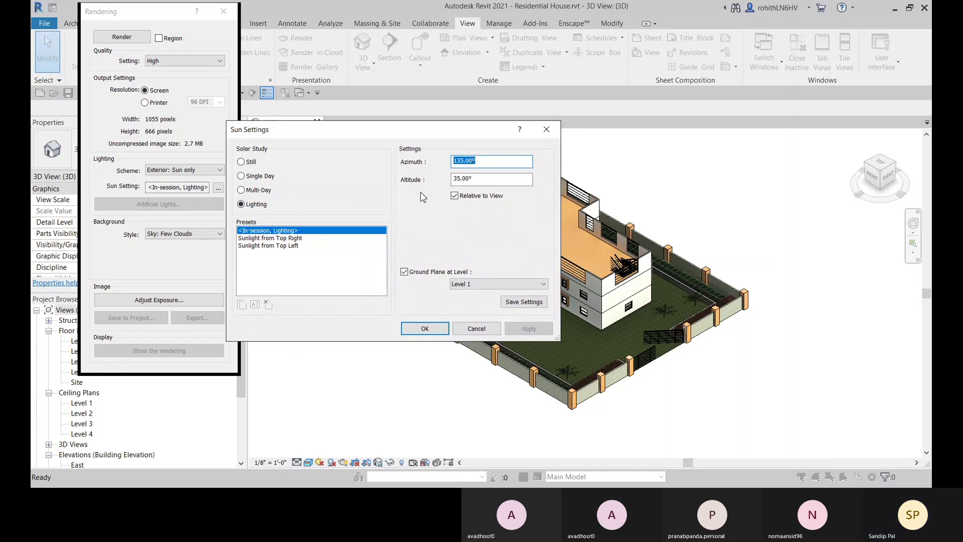
{"action": "left_click_drag", "start_coordinate": [444, 135], "coordinate": [421, 133]}
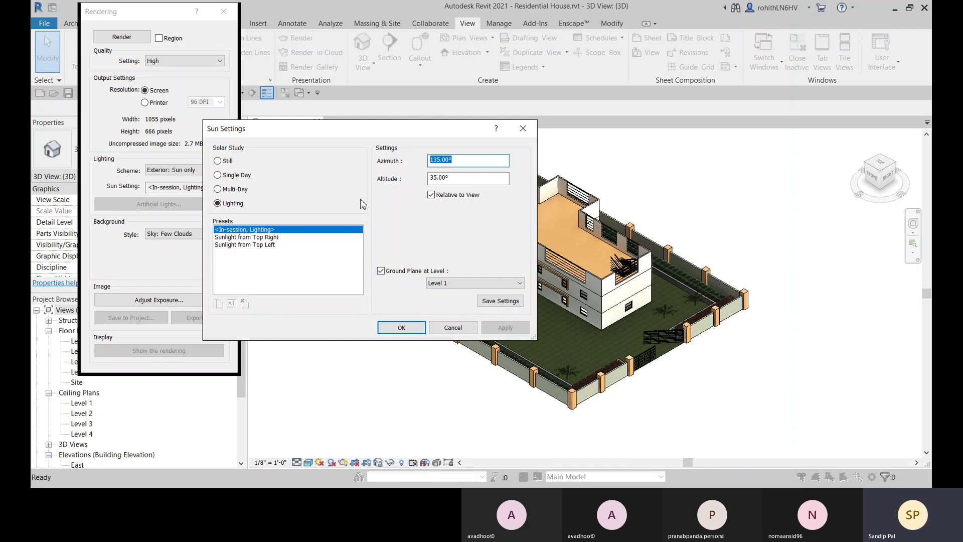
{"action": "left_click", "coordinate": [217, 161]}
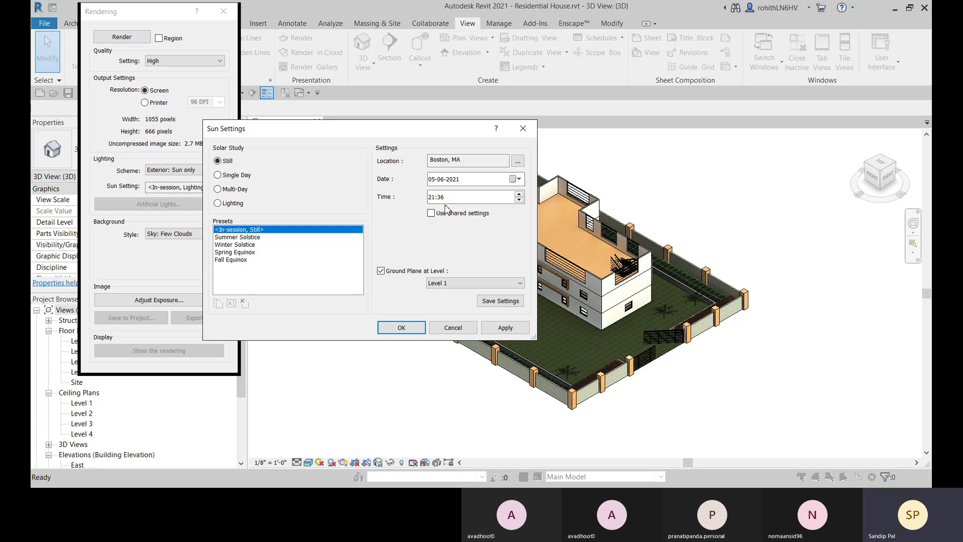
{"action": "left_click", "coordinate": [233, 244]}
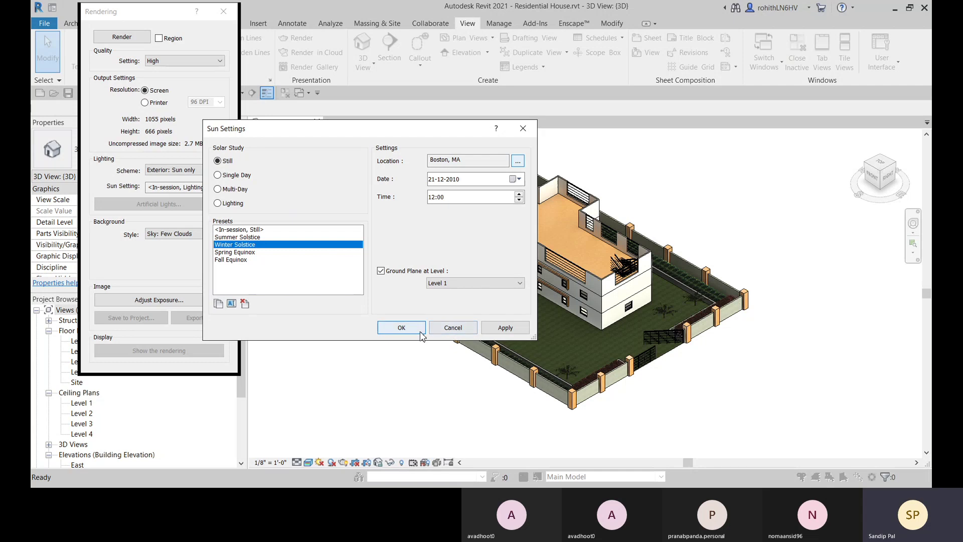
{"action": "left_click", "coordinate": [505, 327]}
{"action": "left_click", "coordinate": [386, 328]}
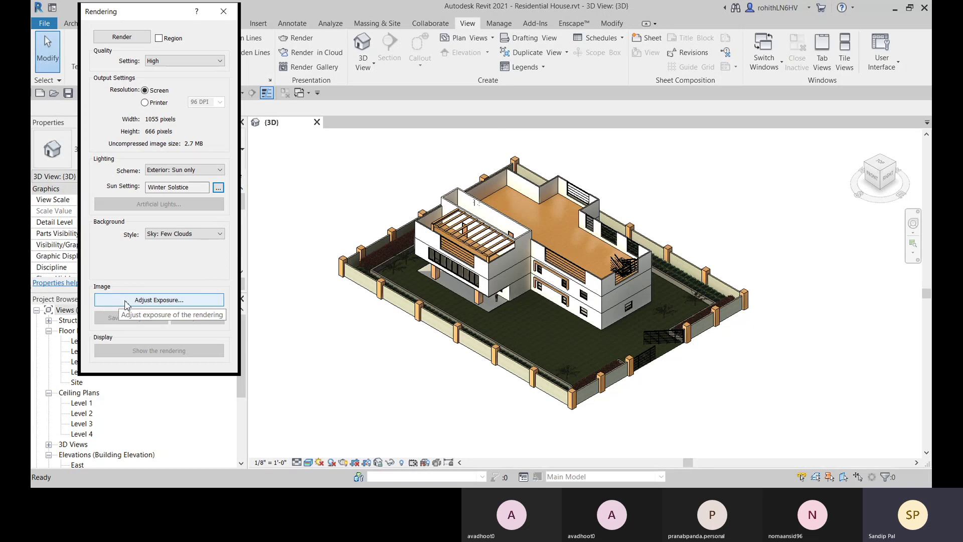
Review the rendering's exposure controls and accept them without changes
{"action": "left_click", "coordinate": [125, 302]}
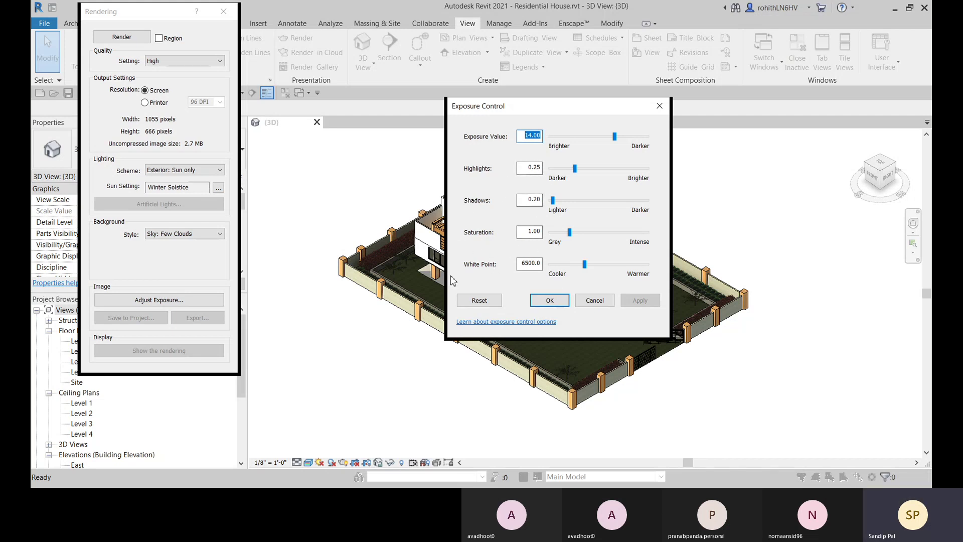
{"action": "left_click", "coordinate": [550, 300]}
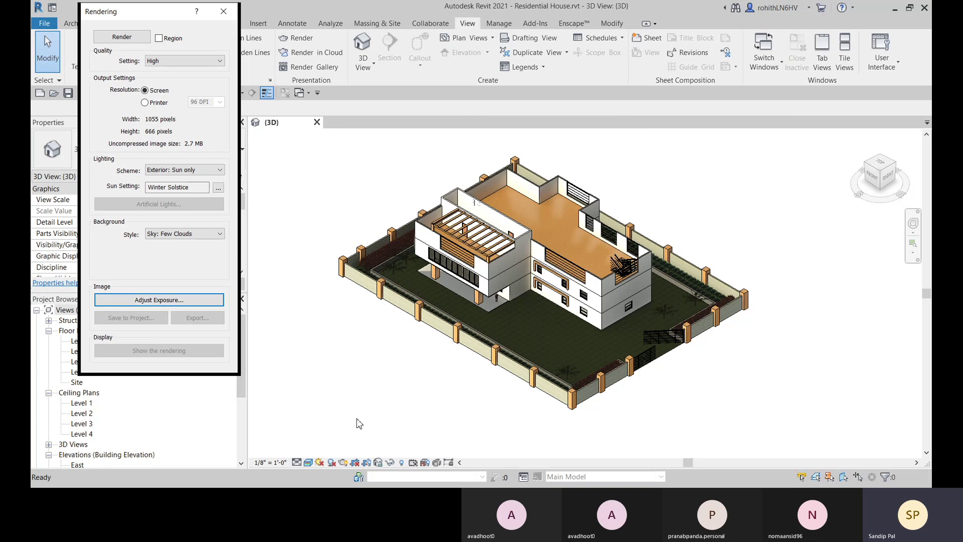
Set the realistic exposure to Manual in the view's graphic display options and check its color correction
{"action": "left_click", "coordinate": [308, 462]}
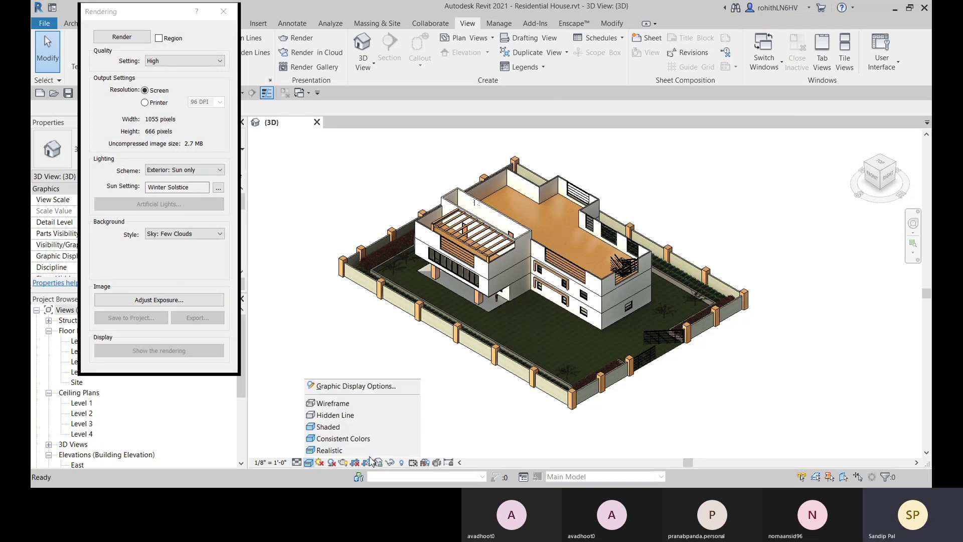
{"action": "left_click", "coordinate": [392, 387]}
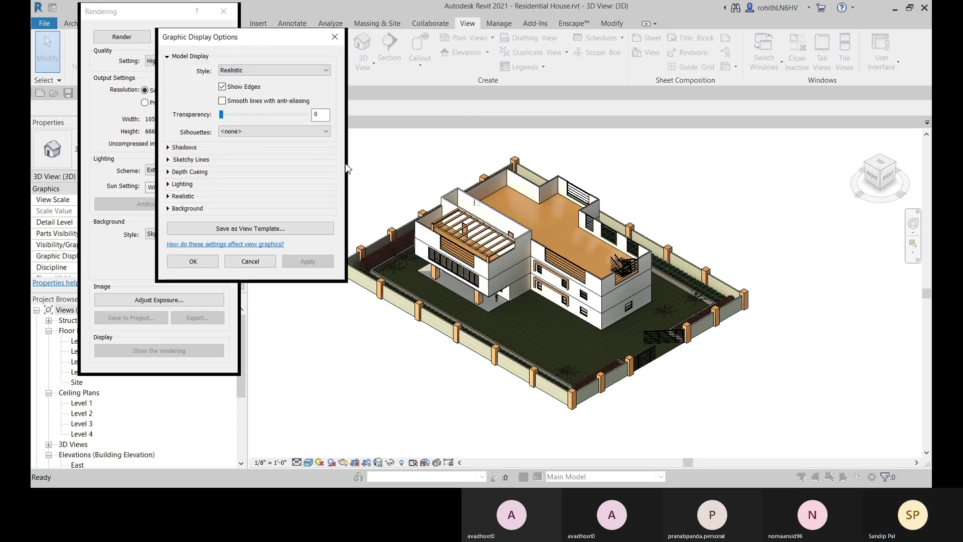
{"action": "left_click_drag", "start_coordinate": [234, 47], "coordinate": [282, 76]}
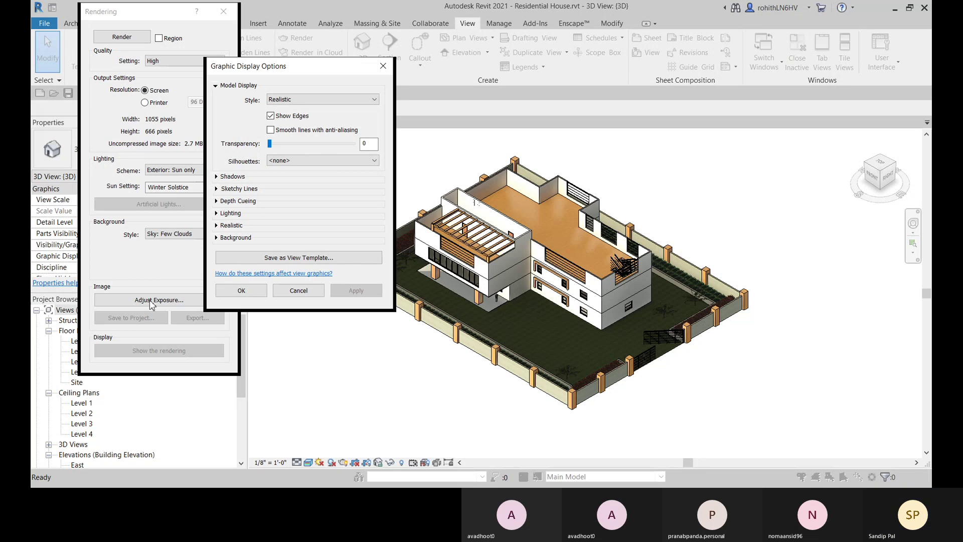
{"action": "left_click", "coordinate": [217, 225]}
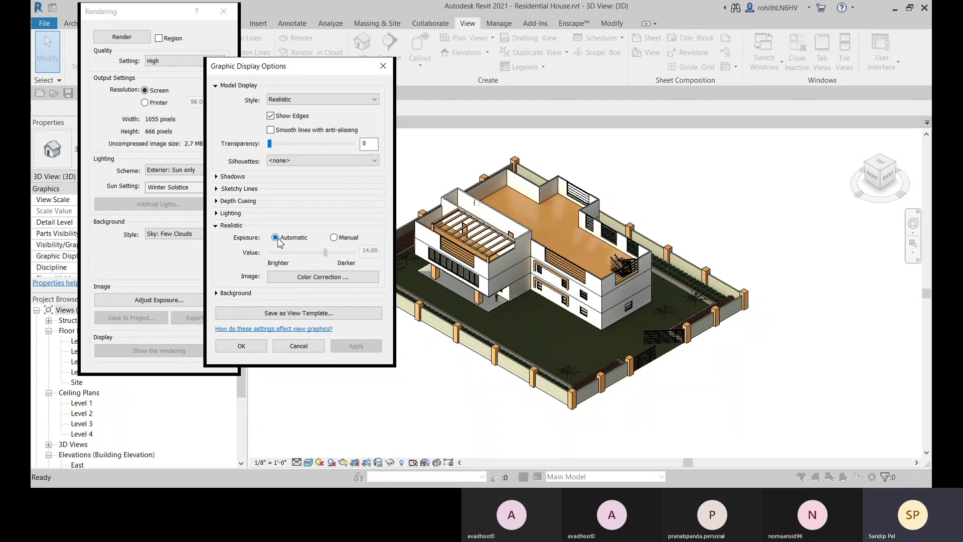
{"action": "left_click", "coordinate": [333, 238]}
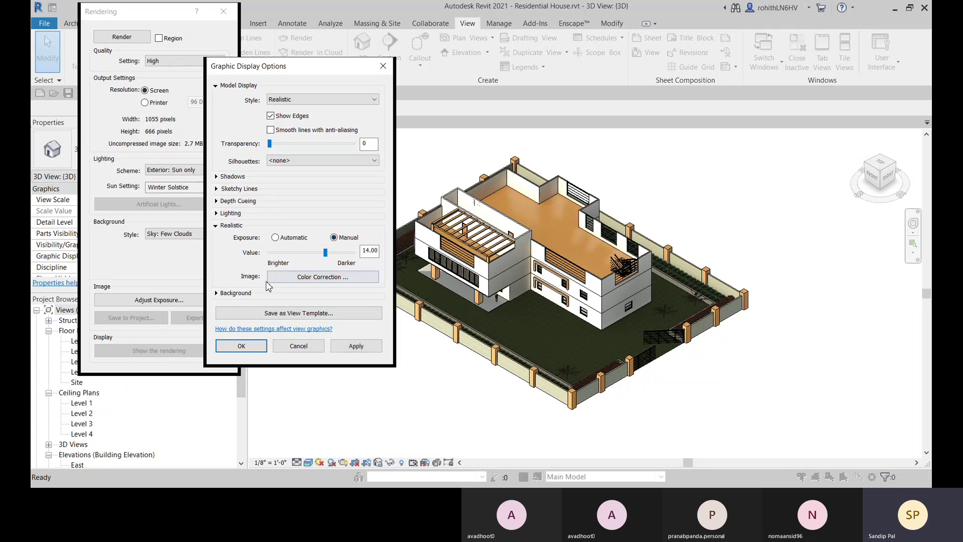
{"action": "left_click", "coordinate": [305, 277]}
{"action": "left_click", "coordinate": [336, 278]}
Set the 3D view's background to Sky in the graphic display options and apply it
{"action": "left_click", "coordinate": [218, 293]}
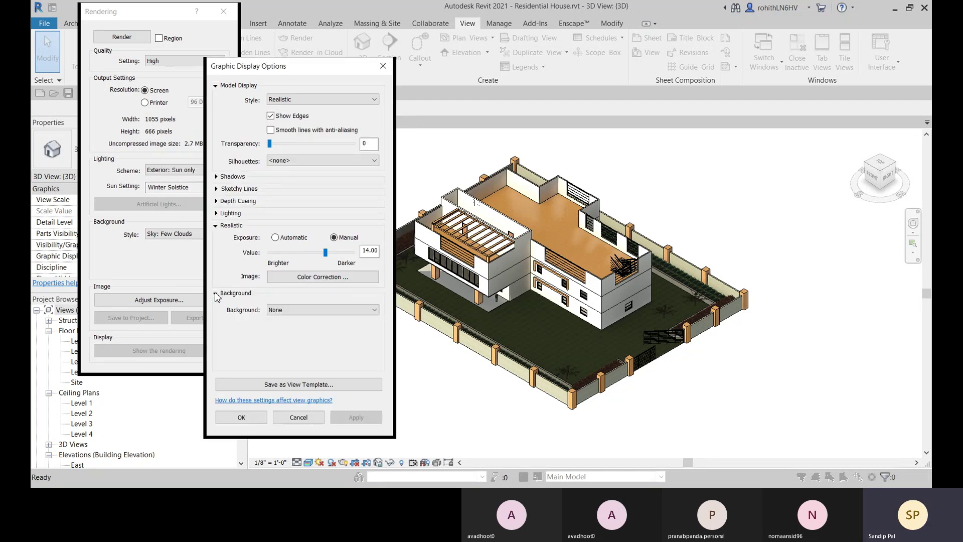
{"action": "left_click", "coordinate": [285, 311]}
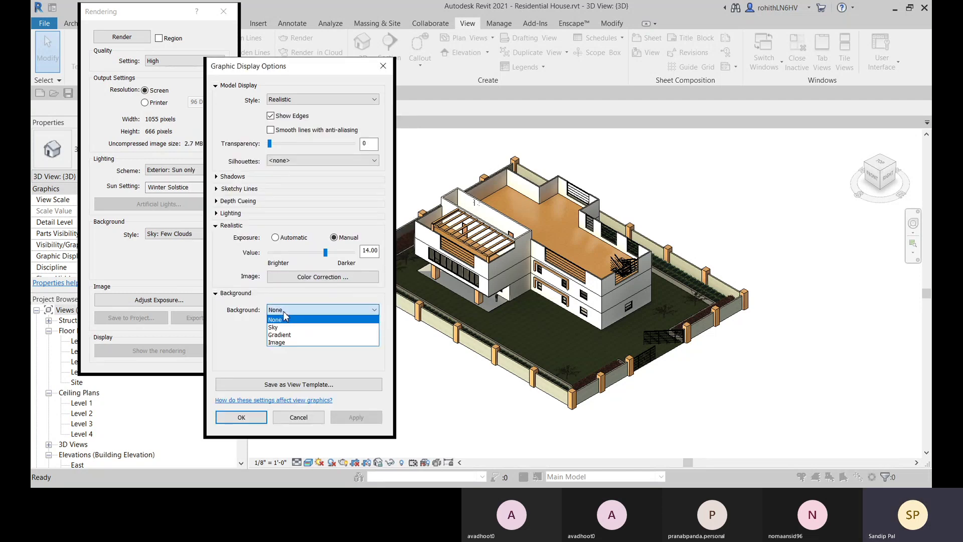
{"action": "left_click", "coordinate": [280, 327]}
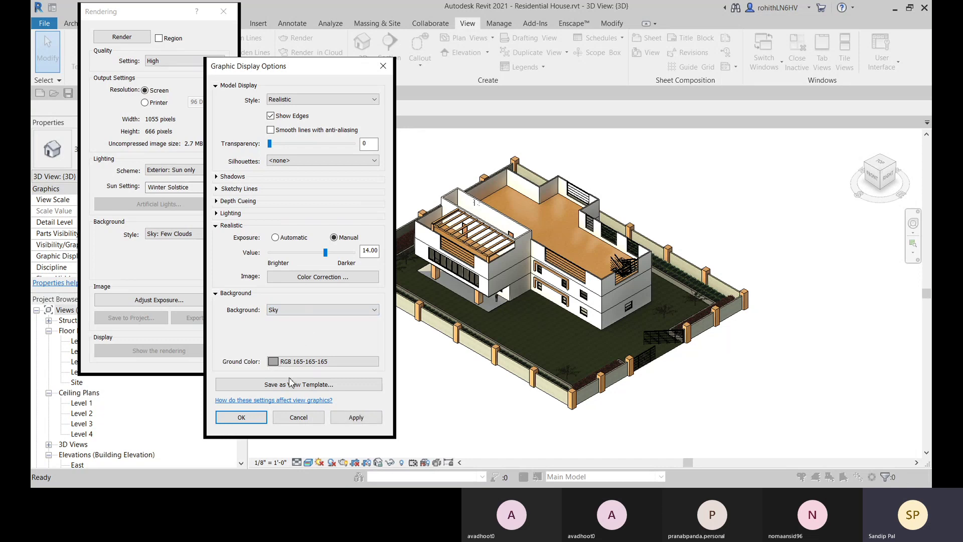
{"action": "left_click", "coordinate": [363, 420]}
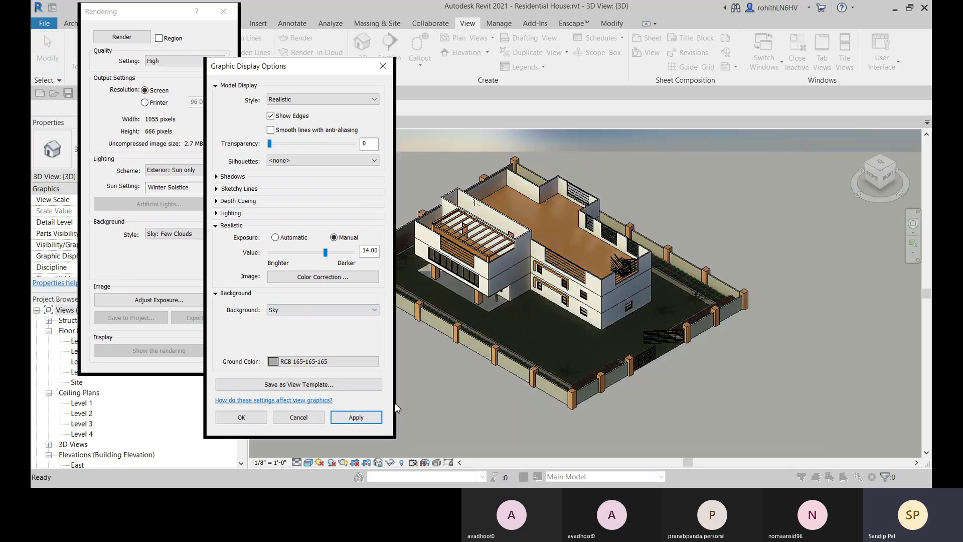
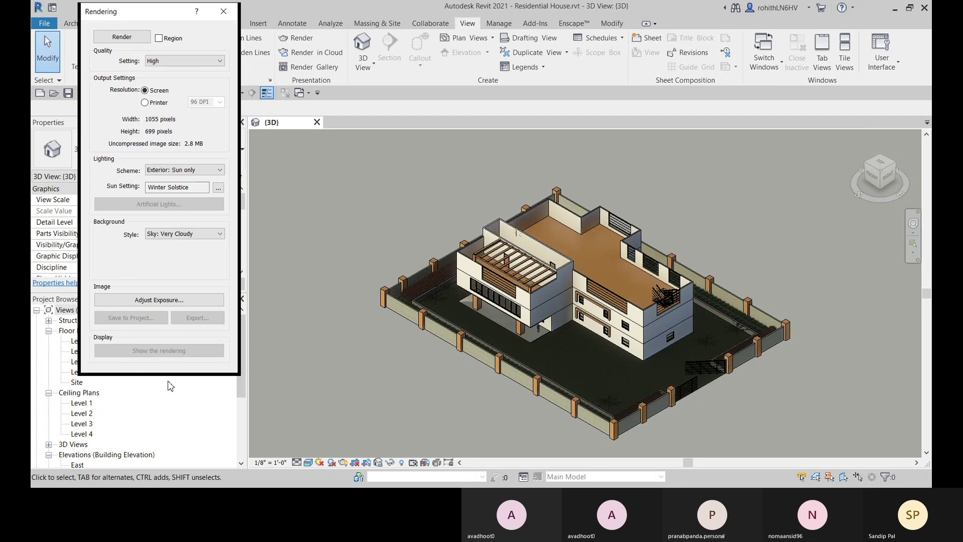
Keep the 3D view's visual style Realistic and change its background to Image in the graphic display options
{"action": "left_click", "coordinate": [308, 462]}
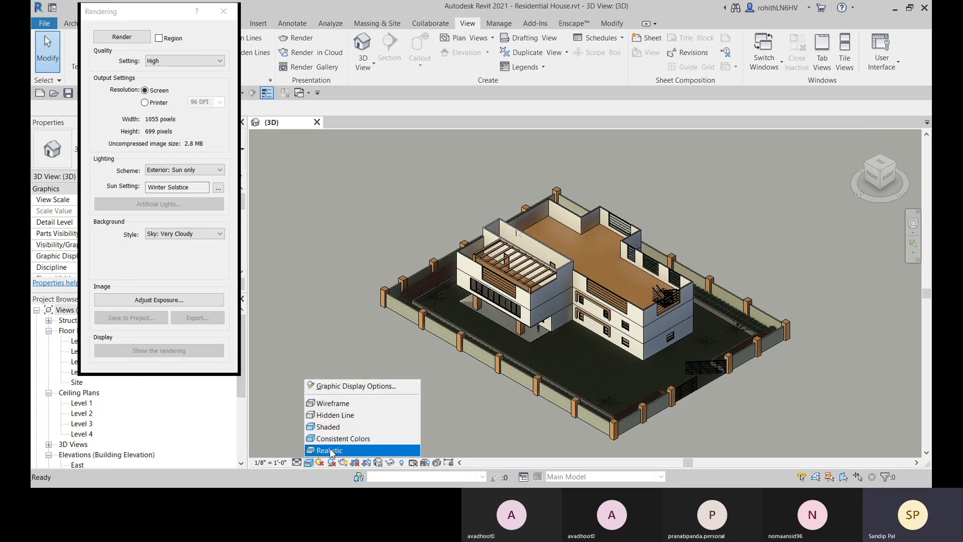
{"action": "left_click", "coordinate": [312, 454]}
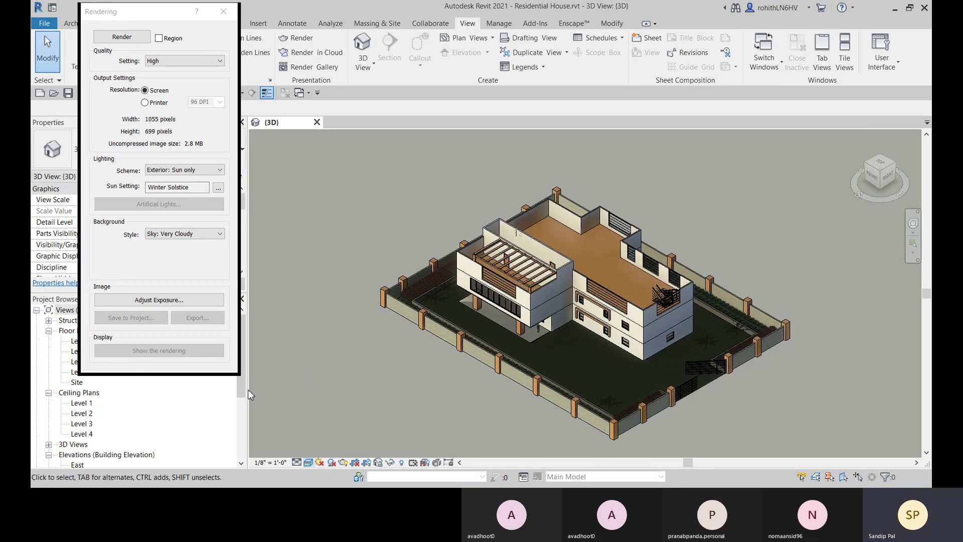
{"action": "left_click", "coordinate": [308, 462]}
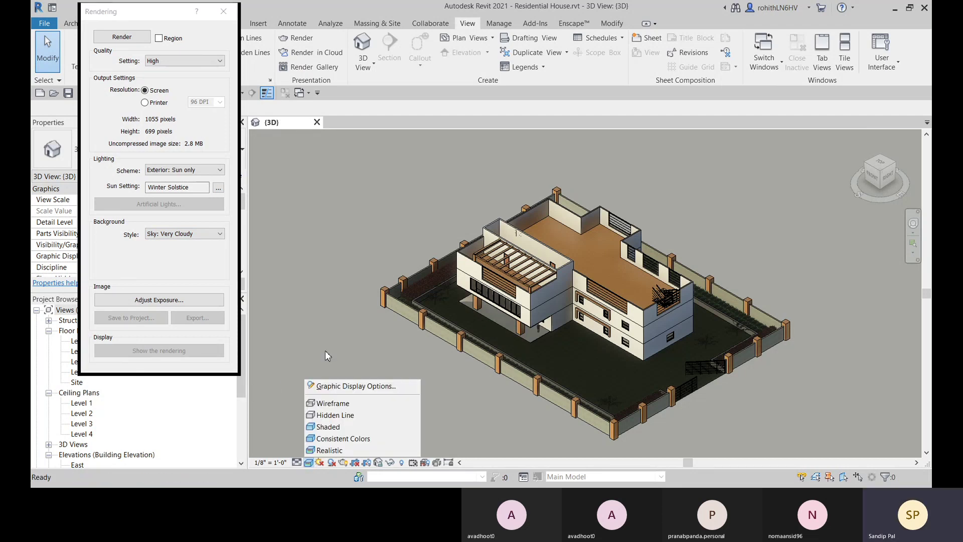
{"action": "left_click", "coordinate": [340, 388]}
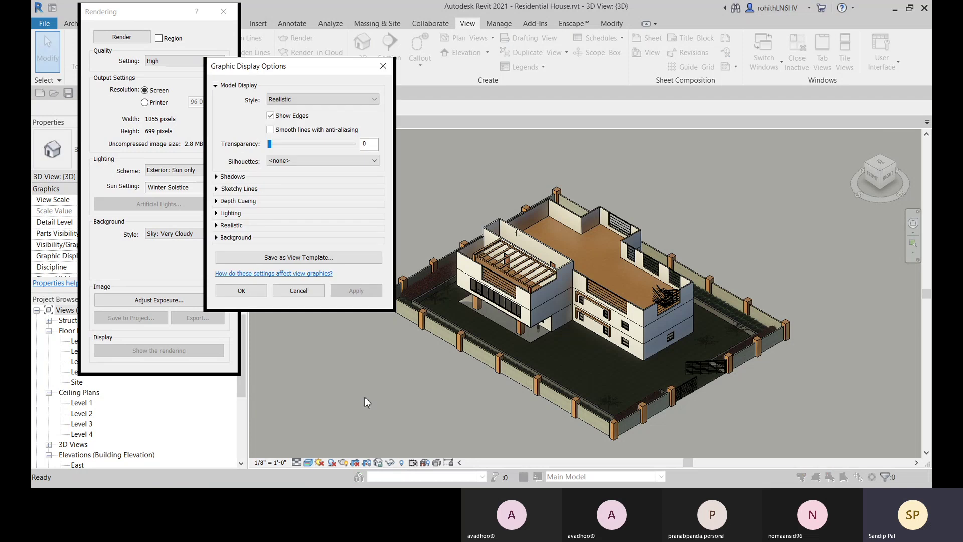
{"action": "left_click", "coordinate": [216, 238]}
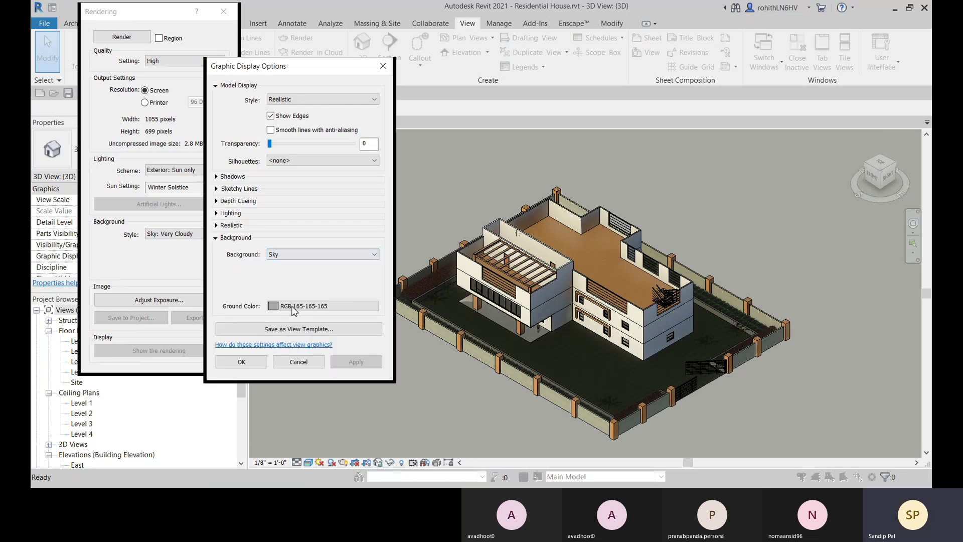
{"action": "left_click", "coordinate": [312, 255]}
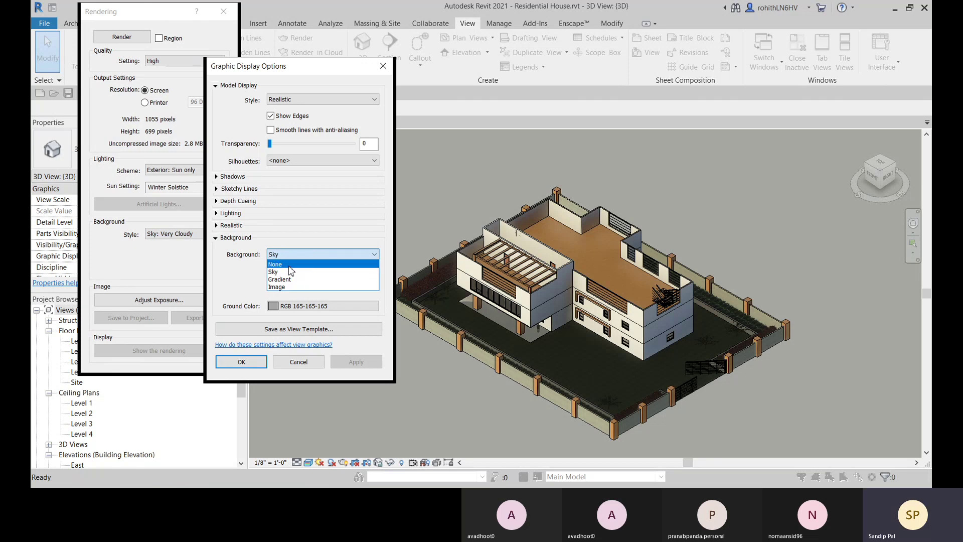
{"action": "left_click", "coordinate": [277, 287]}
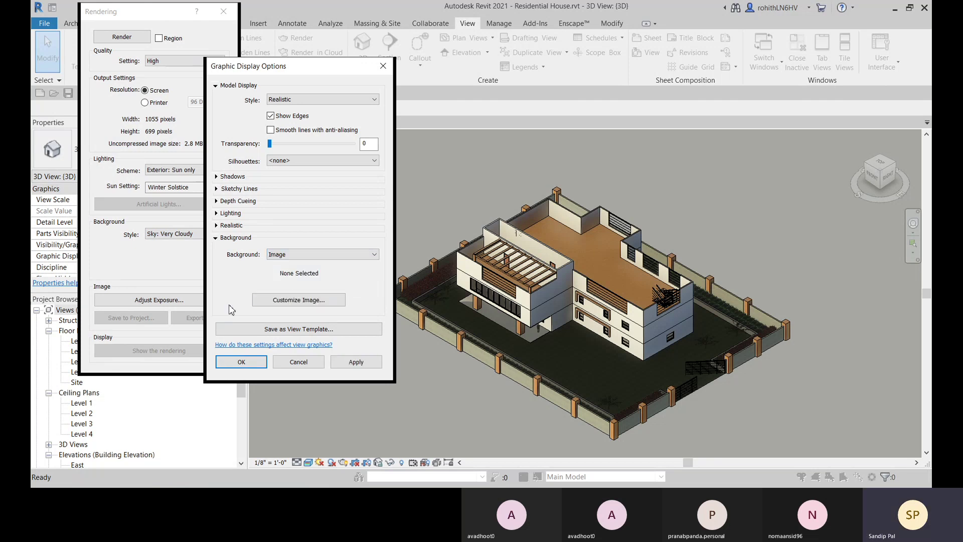
Browse for a custom background image in the Materials folder under F:\[job related]\Images\Model from internet
{"action": "left_click", "coordinate": [281, 303]}
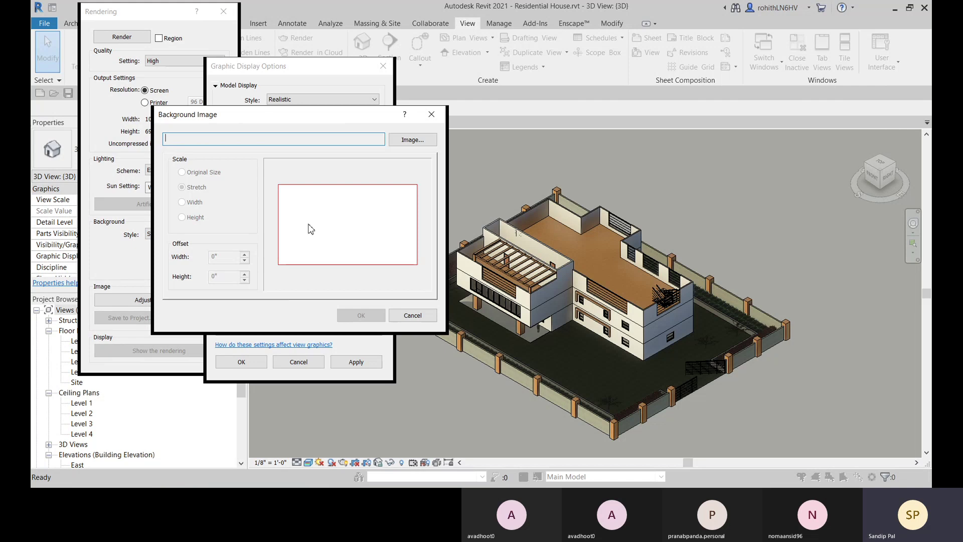
{"action": "left_click", "coordinate": [413, 140]}
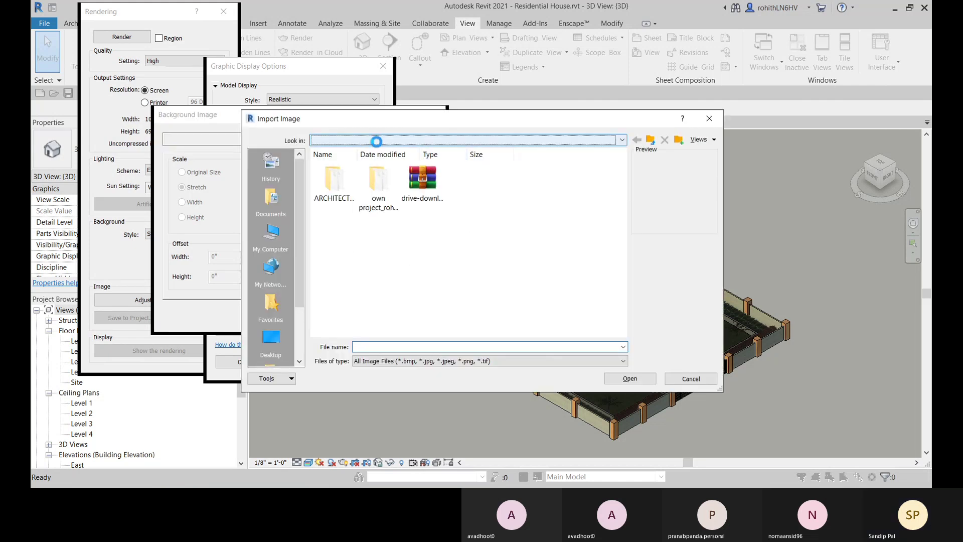
{"action": "left_click", "coordinate": [437, 140]}
{"action": "left_click", "coordinate": [355, 207]}
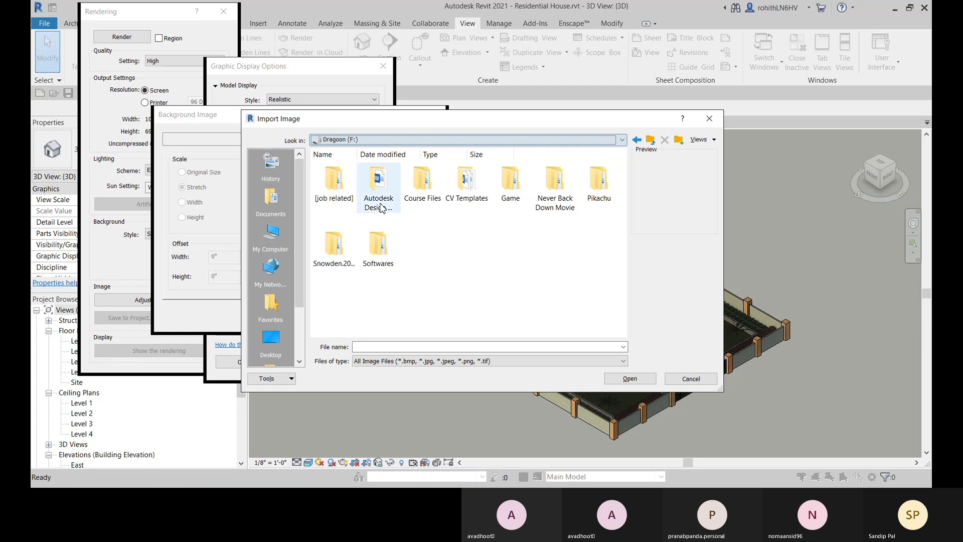
{"action": "double_click", "coordinate": [334, 180]}
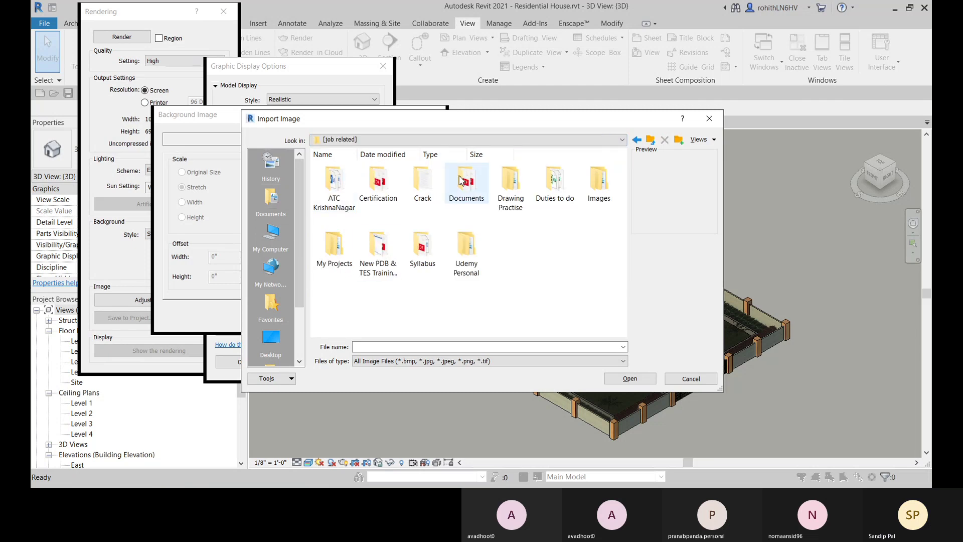
{"action": "double_click", "coordinate": [599, 188]}
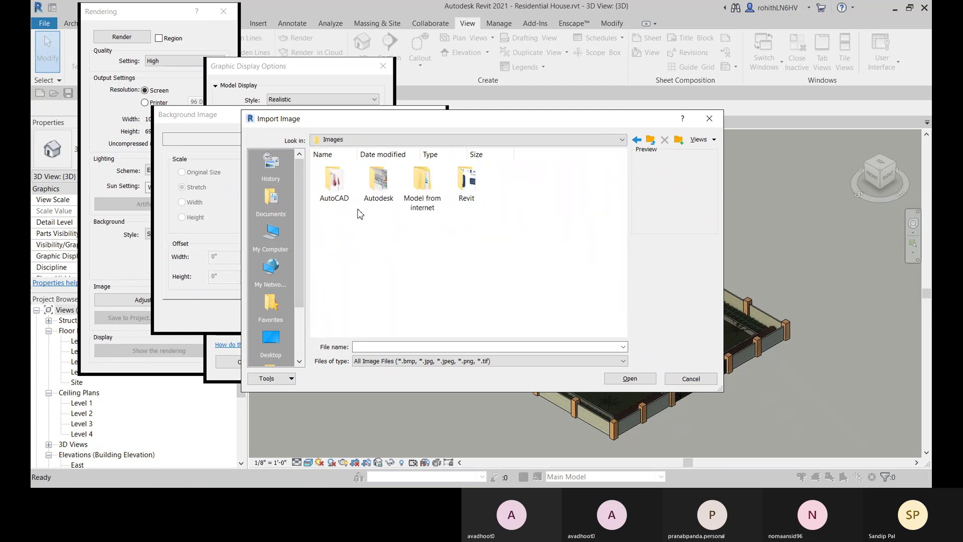
{"action": "double_click", "coordinate": [427, 202]}
{"action": "double_click", "coordinate": [377, 181]}
Load Hrd-Sky-background.jpg as the view's background image with Stretch scaling and apply the graphic display options
{"action": "scroll", "coordinate": [525, 261], "scroll_direction": "down", "scroll_amount": 3}
{"action": "scroll", "coordinate": [525, 261], "scroll_direction": "down", "scroll_amount": 5}
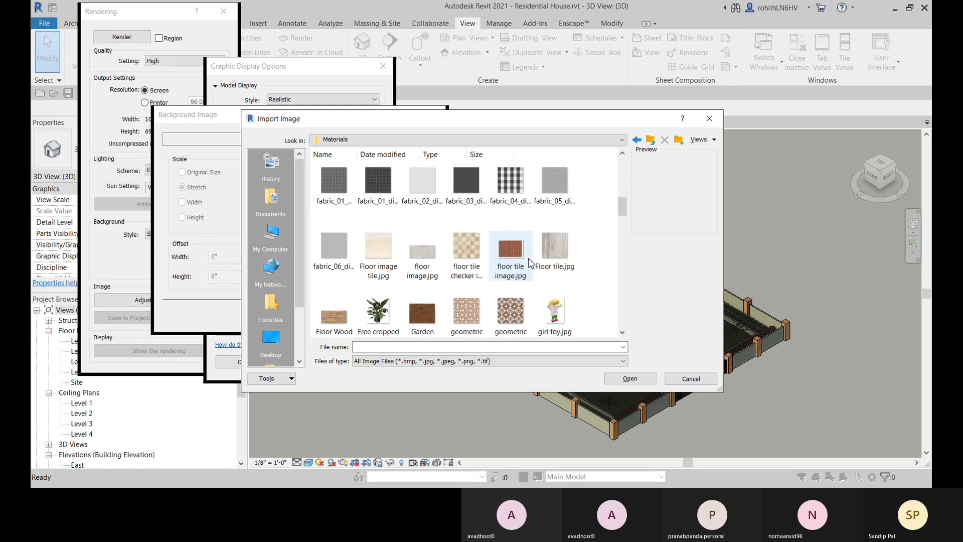
{"action": "left_click", "coordinate": [333, 223]}
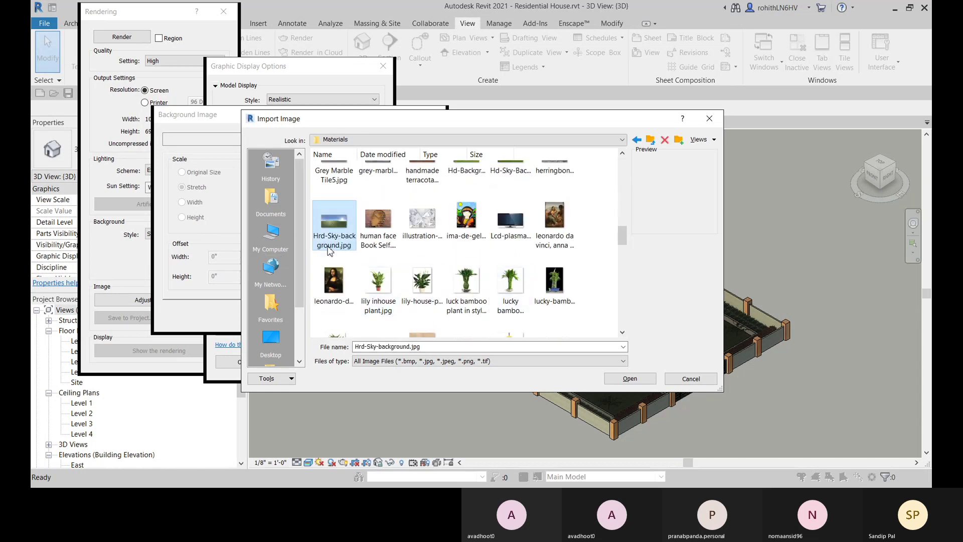
{"action": "left_click", "coordinate": [628, 379]}
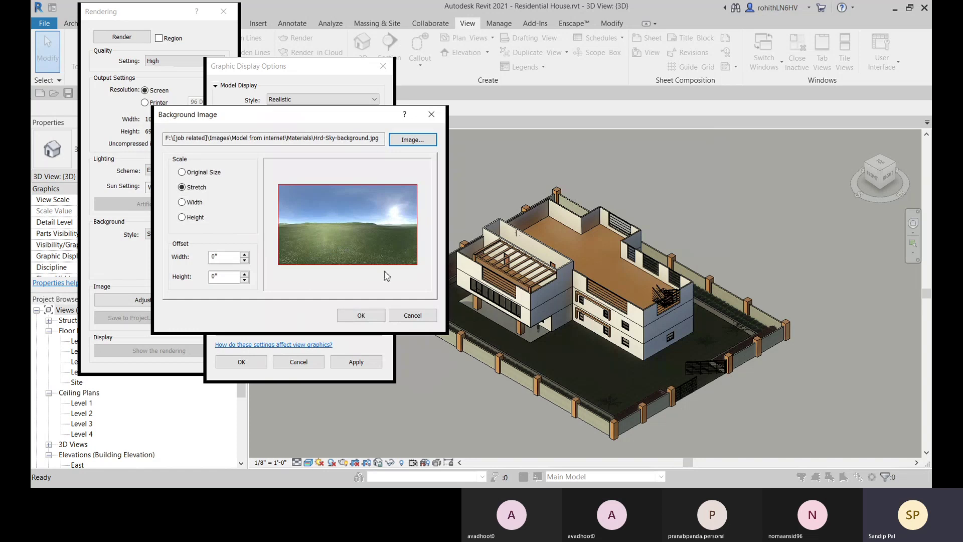
{"action": "left_click", "coordinate": [361, 315]}
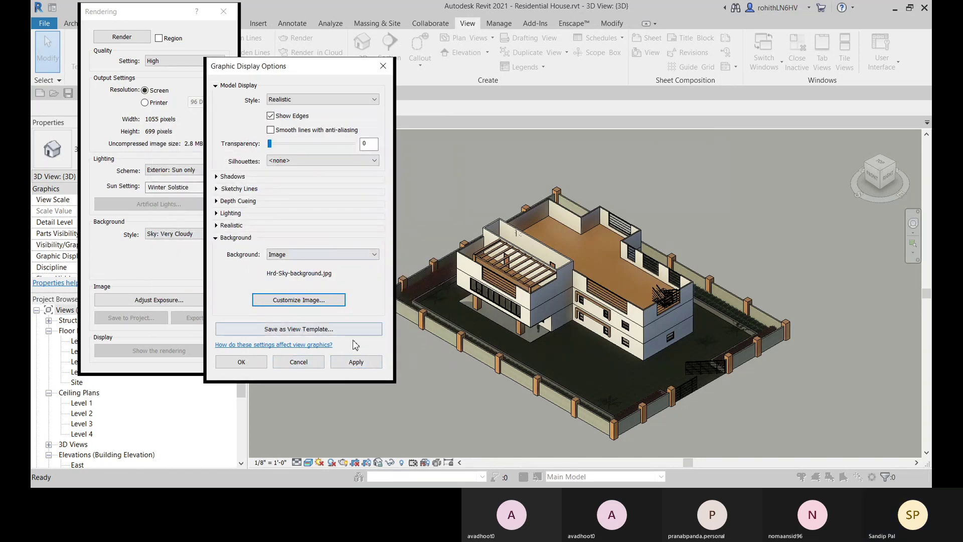
{"action": "left_click", "coordinate": [356, 361]}
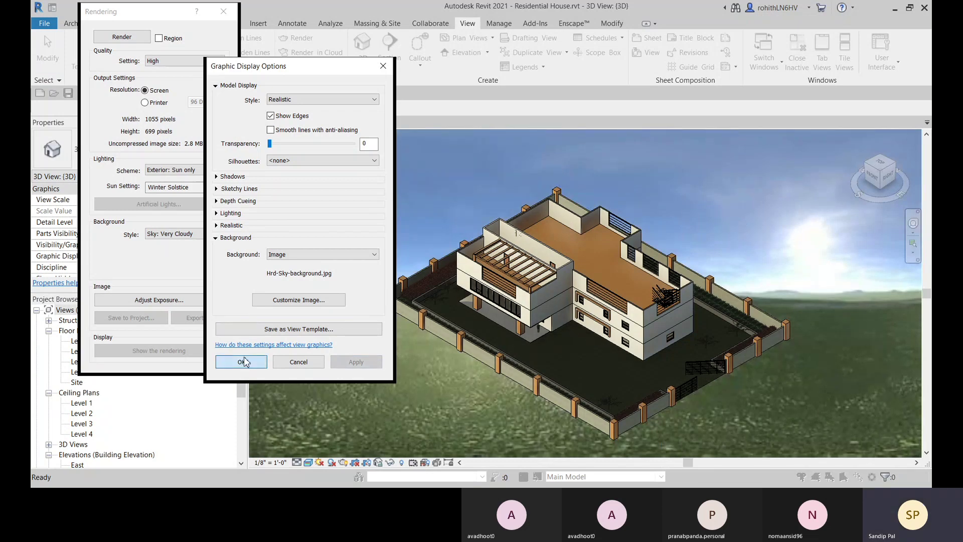
{"action": "left_click", "coordinate": [242, 361]}
Frame the house close up in a near eye-level front view and review the rendering's exposure controls without changing them
{"action": "middle_click_drag", "start_coordinate": [598, 394], "coordinate": [618, 290], "text": "shift"}
{"action": "scroll", "coordinate": [653, 290], "scroll_direction": "up", "scroll_amount": 3}
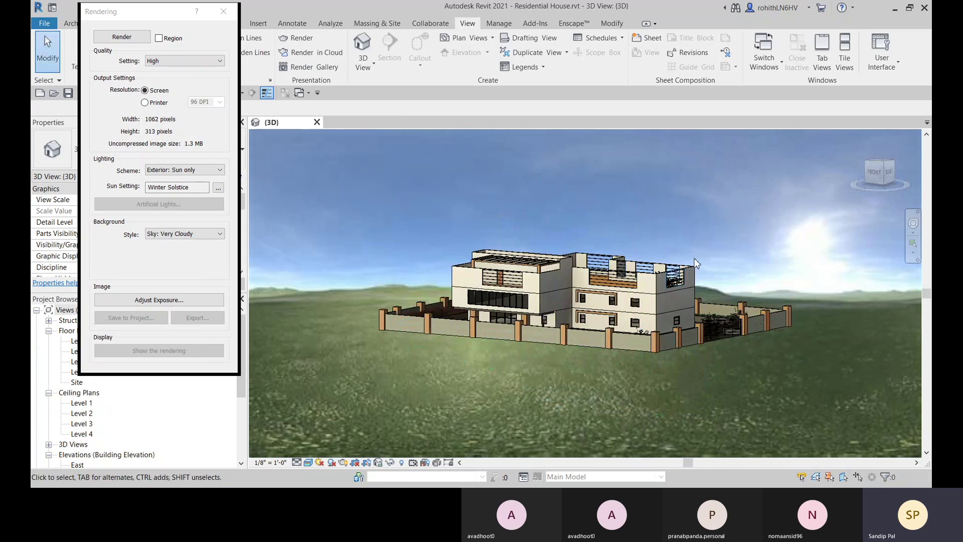
{"action": "scroll", "coordinate": [697, 290], "scroll_direction": "up", "scroll_amount": 4}
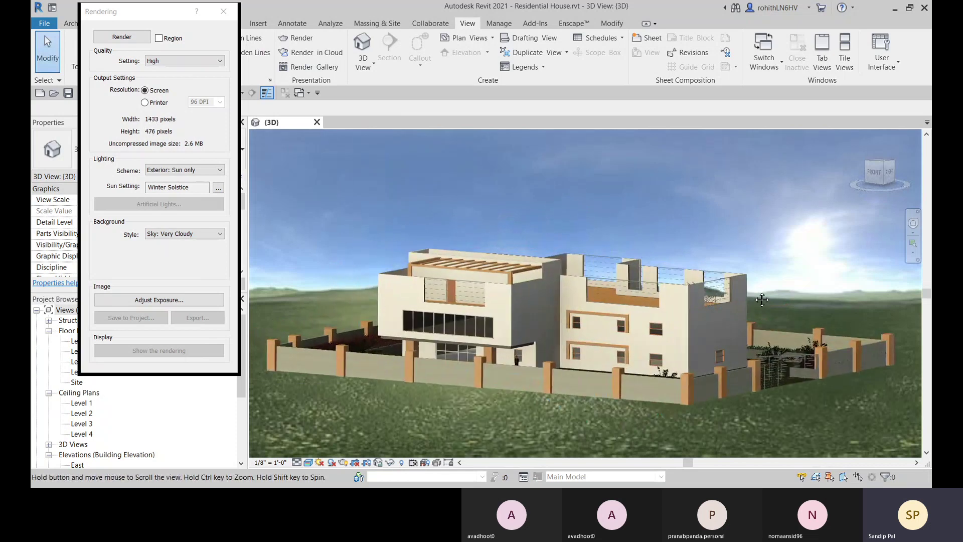
{"action": "middle_click_drag", "start_coordinate": [702, 288], "coordinate": [834, 281]}
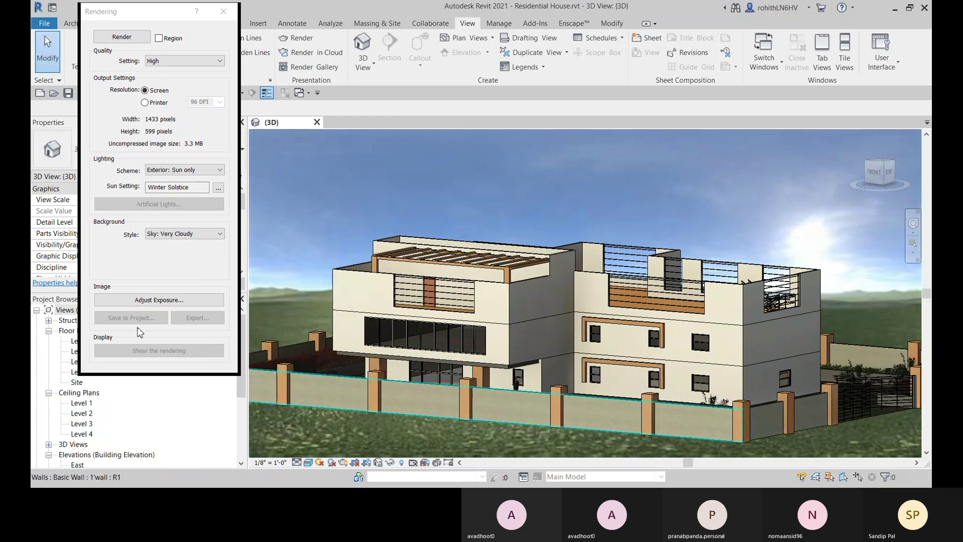
{"action": "left_click", "coordinate": [149, 302]}
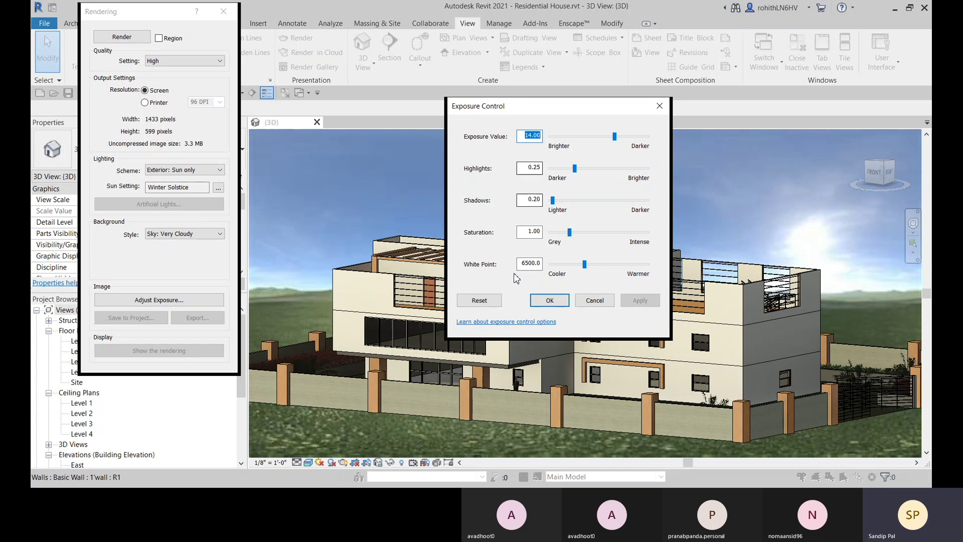
{"action": "left_click", "coordinate": [595, 304]}
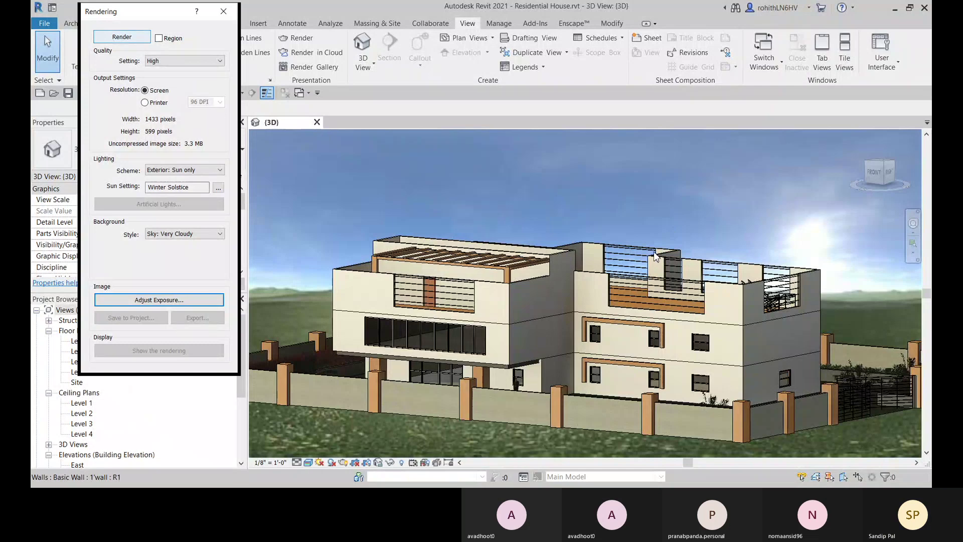
Render the reframed 3D view at High quality and compare the rendering with the model display
{"action": "middle_click_drag", "start_coordinate": [656, 229], "coordinate": [672, 220]}
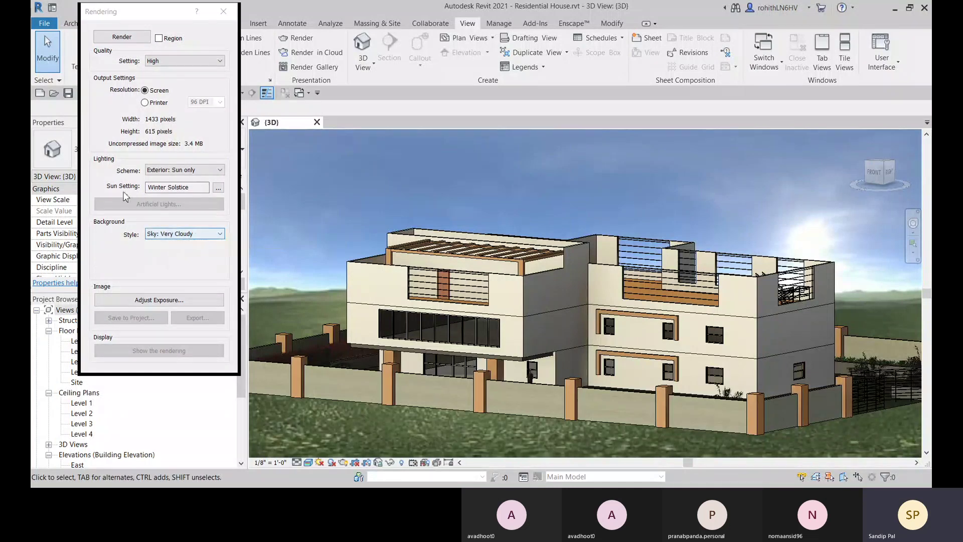
{"action": "left_click", "coordinate": [122, 36]}
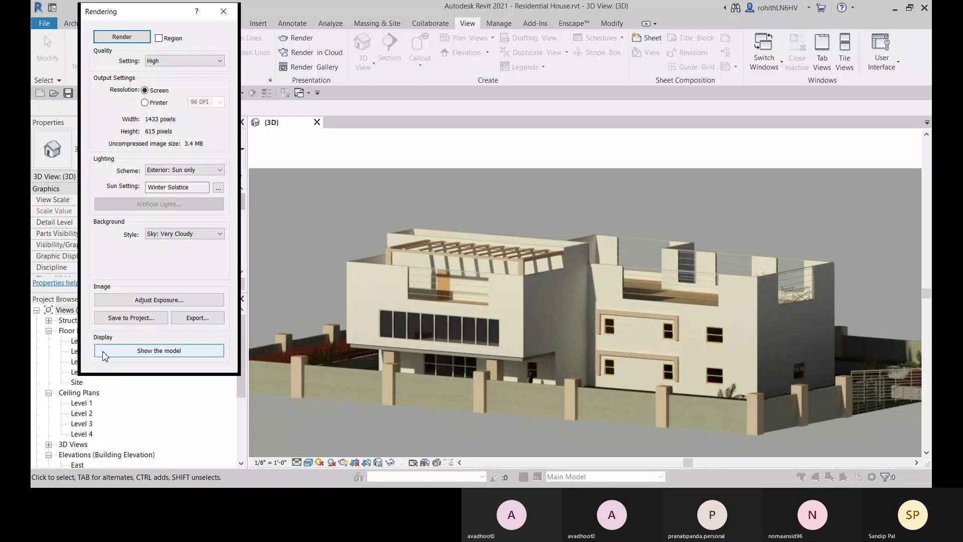
{"action": "left_click", "coordinate": [118, 354]}
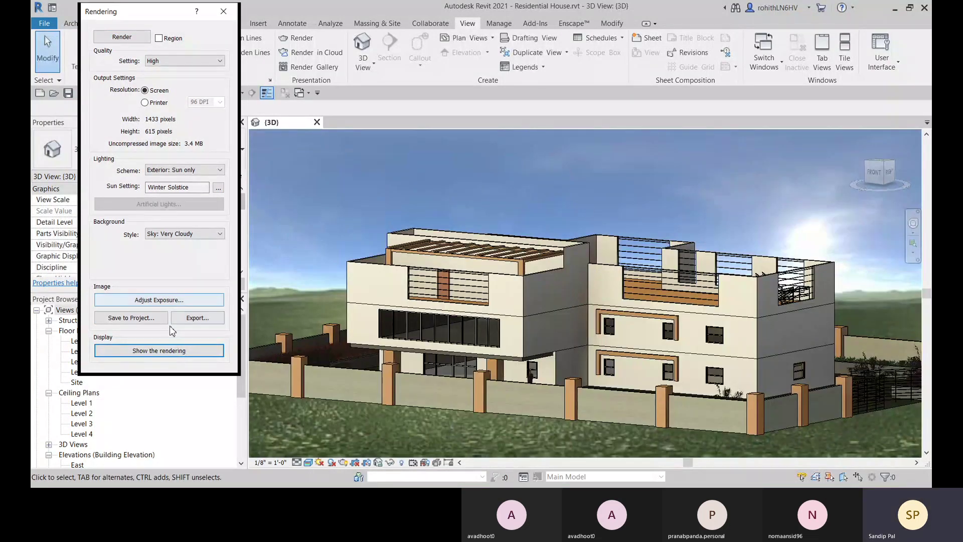
{"action": "left_click", "coordinate": [151, 354]}
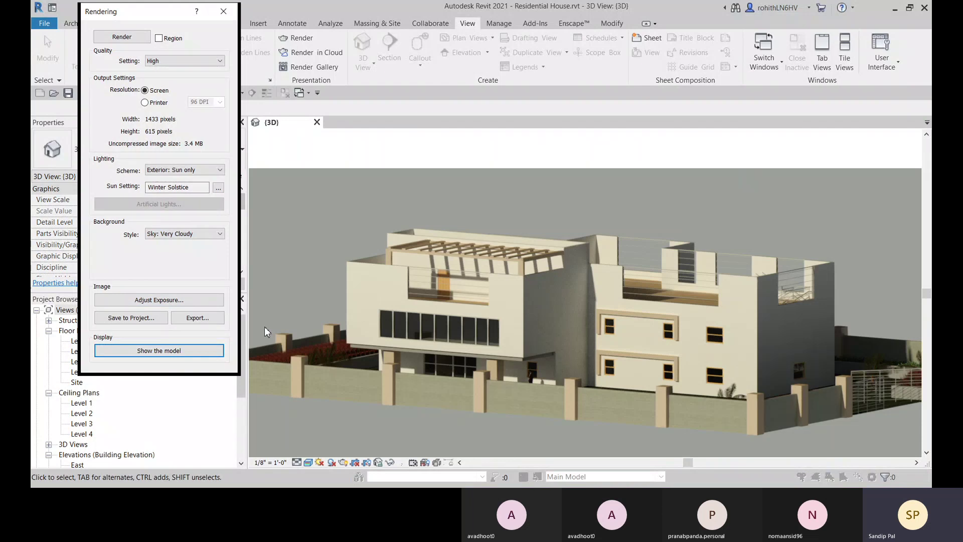
Set the rendering background style to Image using Hd-Sky-Back.jpg from the Materials folder with Stretch scaling
{"action": "left_click", "coordinate": [186, 237]}
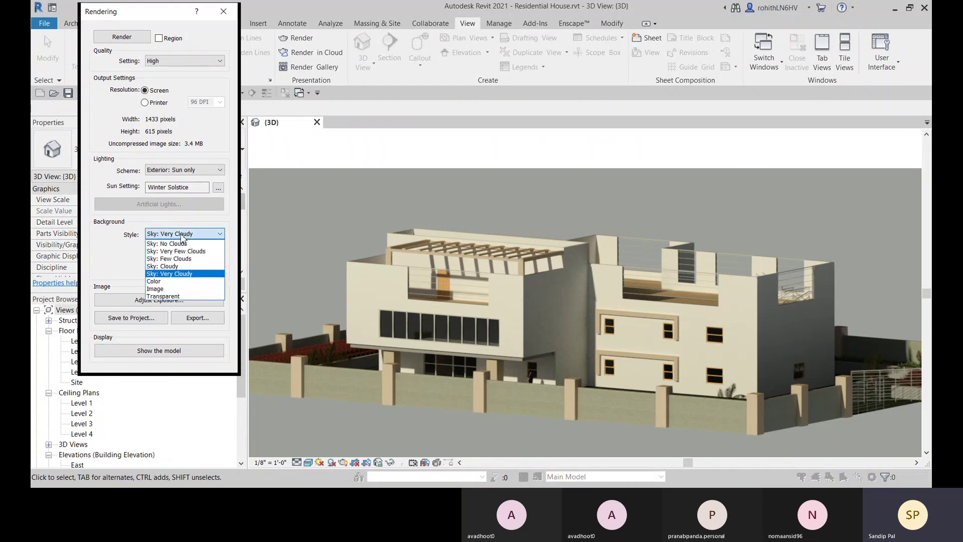
{"action": "left_click", "coordinate": [166, 289]}
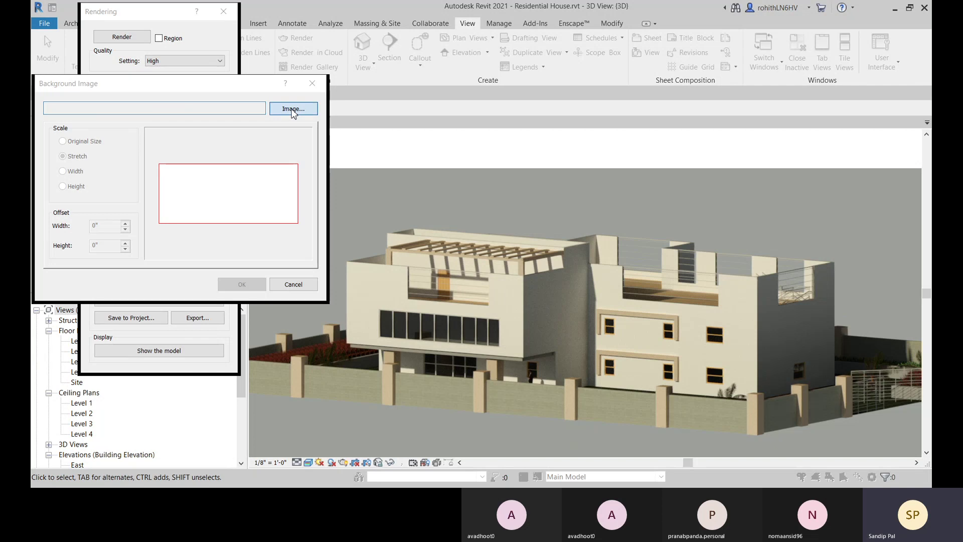
{"action": "left_click", "coordinate": [294, 109]}
{"action": "scroll", "coordinate": [416, 295], "scroll_direction": "down", "scroll_amount": 10}
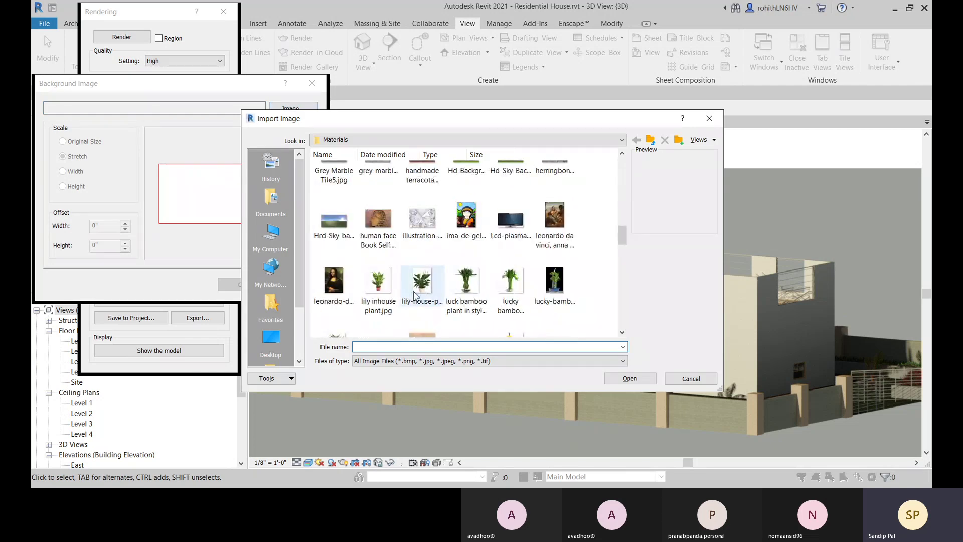
{"action": "scroll", "coordinate": [522, 236], "scroll_direction": "up", "scroll_amount": 2}
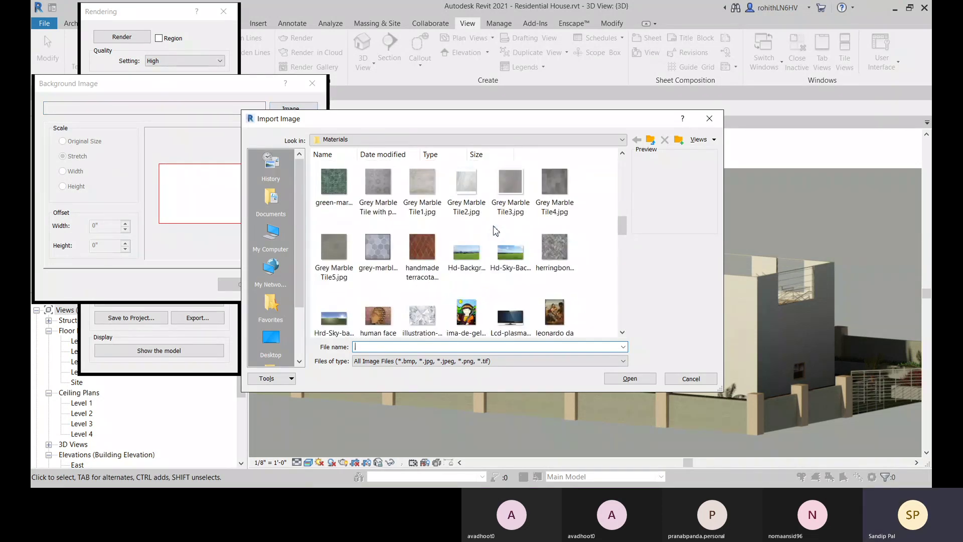
{"action": "left_click", "coordinate": [511, 251]}
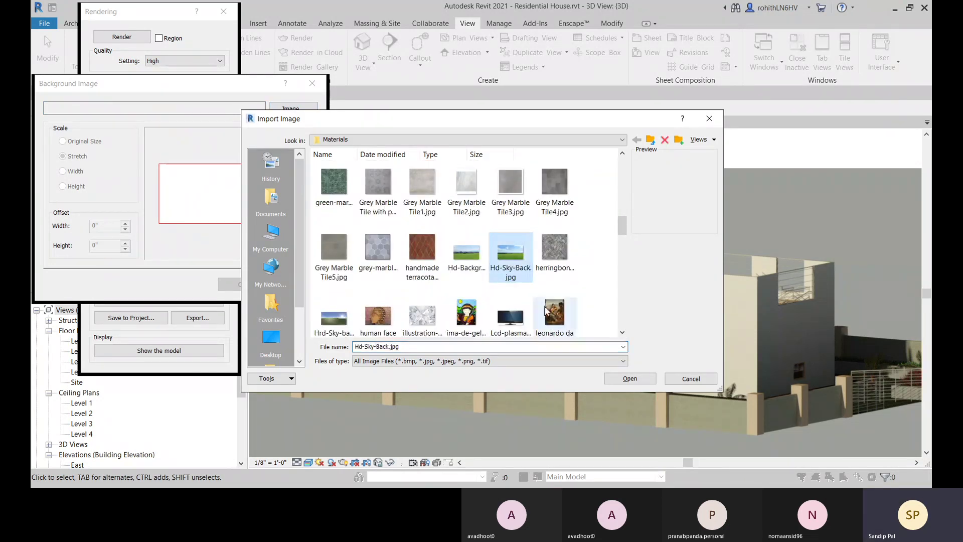
{"action": "left_click", "coordinate": [630, 378]}
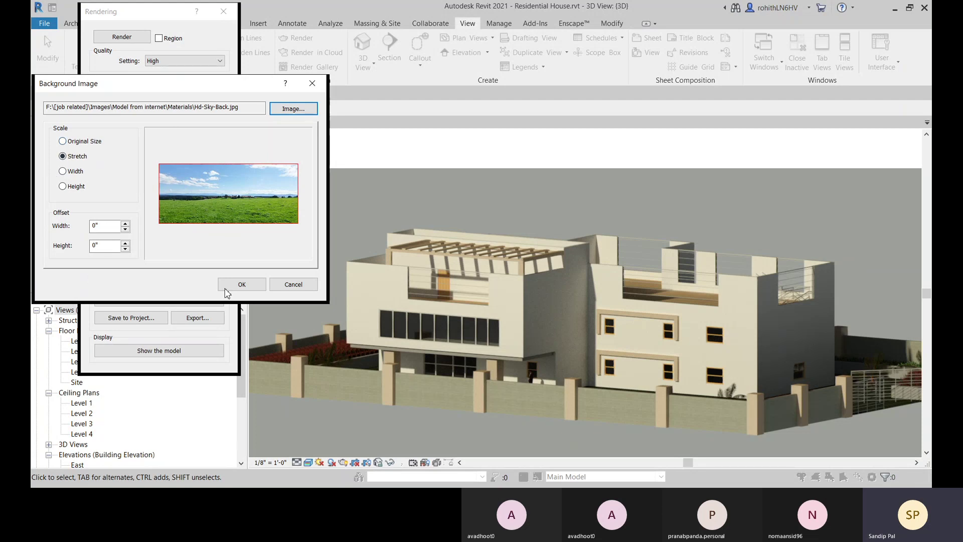
{"action": "left_click", "coordinate": [242, 284]}
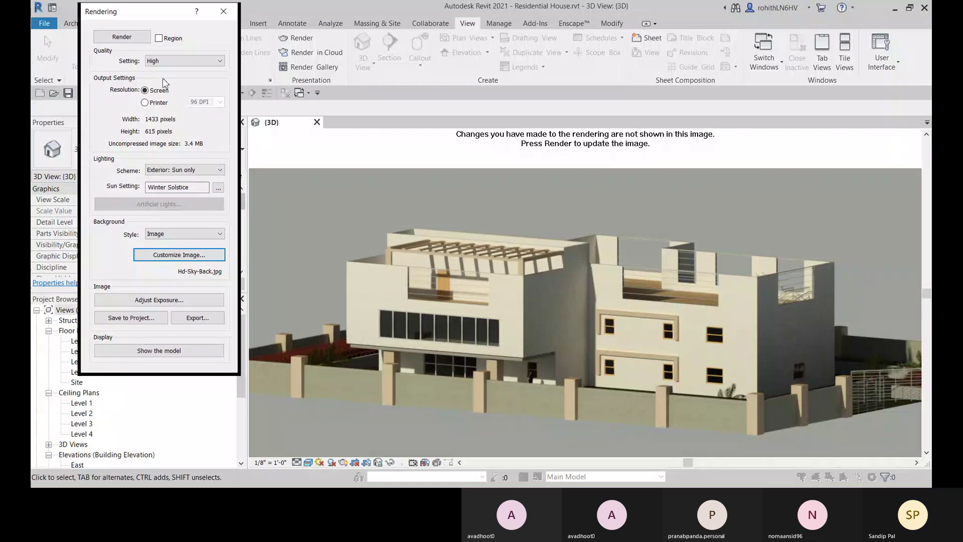
Set the rendering quality to Best
{"action": "left_click", "coordinate": [163, 61]}
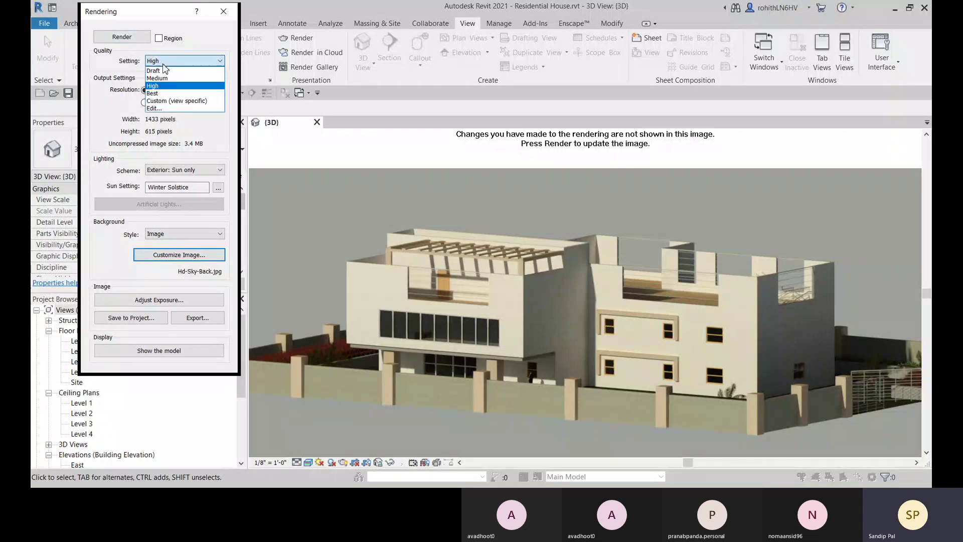
{"action": "left_click", "coordinate": [153, 94]}
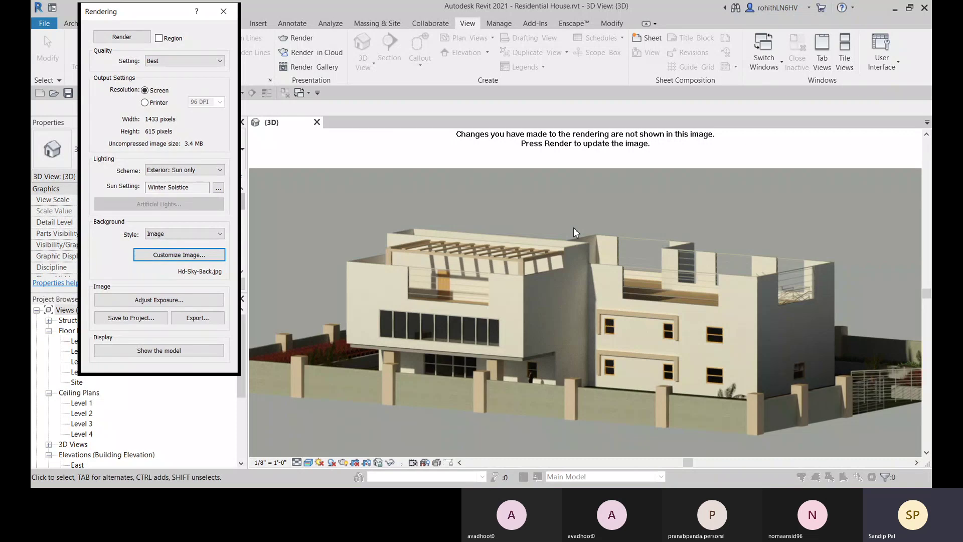
{"action": "left_click", "coordinate": [548, 180]}
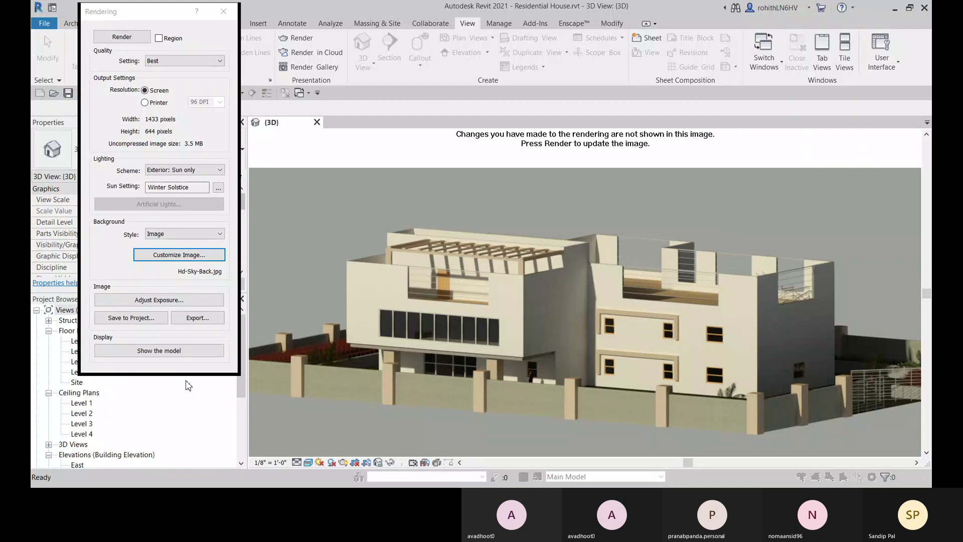
Switch back to the model display and frame the house close up in a low corner view with the boundary wall in front
{"action": "left_click", "coordinate": [161, 351]}
{"action": "scroll", "coordinate": [489, 345], "scroll_direction": "up", "scroll_amount": 5}
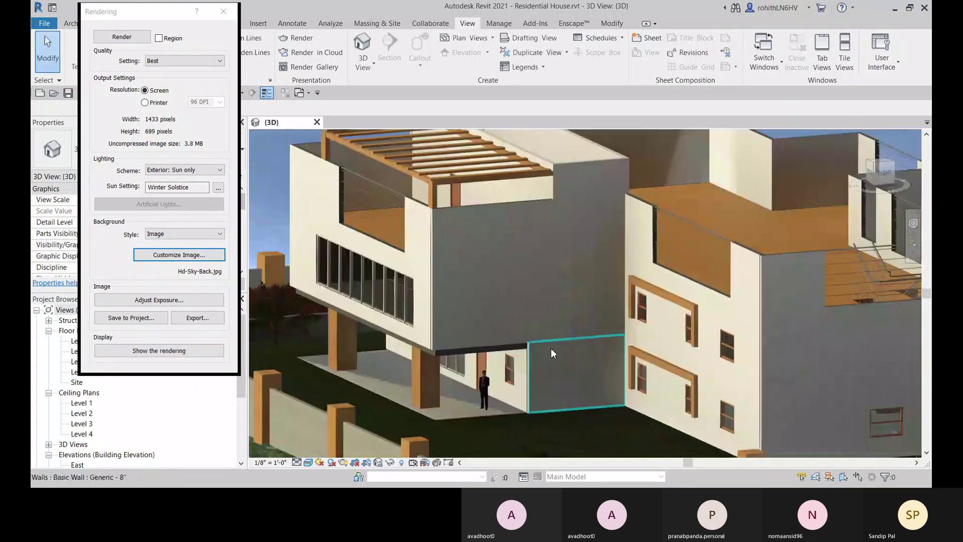
{"action": "middle_click_drag", "start_coordinate": [551, 348], "coordinate": [536, 335], "text": "shift"}
{"action": "scroll", "coordinate": [536, 351], "scroll_direction": "up", "scroll_amount": 8}
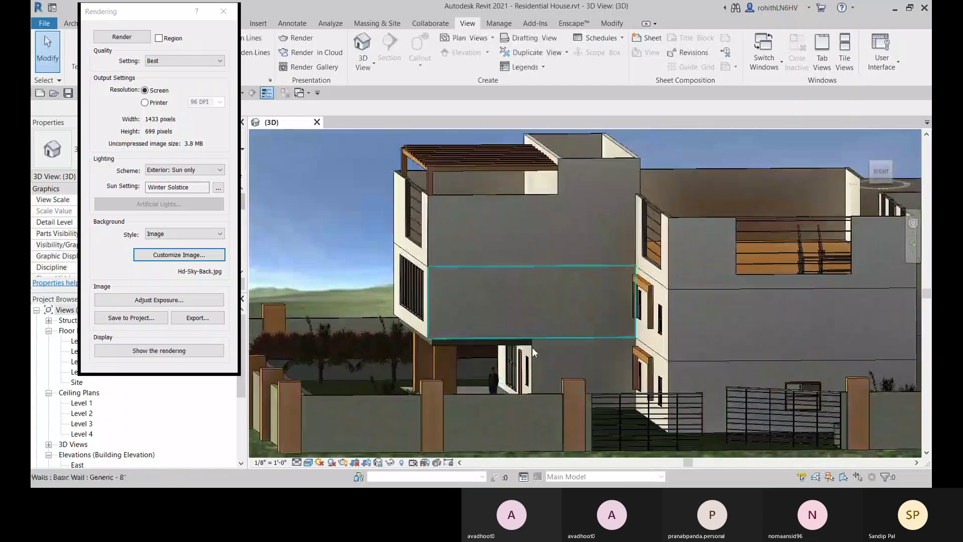
{"action": "scroll", "coordinate": [542, 353], "scroll_direction": "down", "scroll_amount": 10}
{"action": "middle_click_drag", "start_coordinate": [543, 351], "coordinate": [581, 322], "text": "shift"}
{"action": "scroll", "coordinate": [565, 342], "scroll_direction": "down", "scroll_amount": 2}
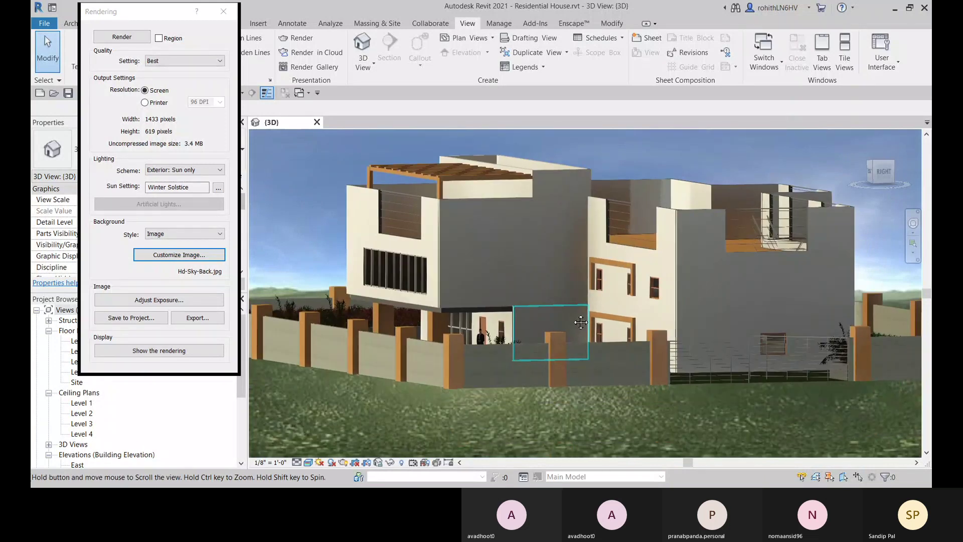
{"action": "scroll", "coordinate": [576, 307], "scroll_direction": "up", "scroll_amount": 3}
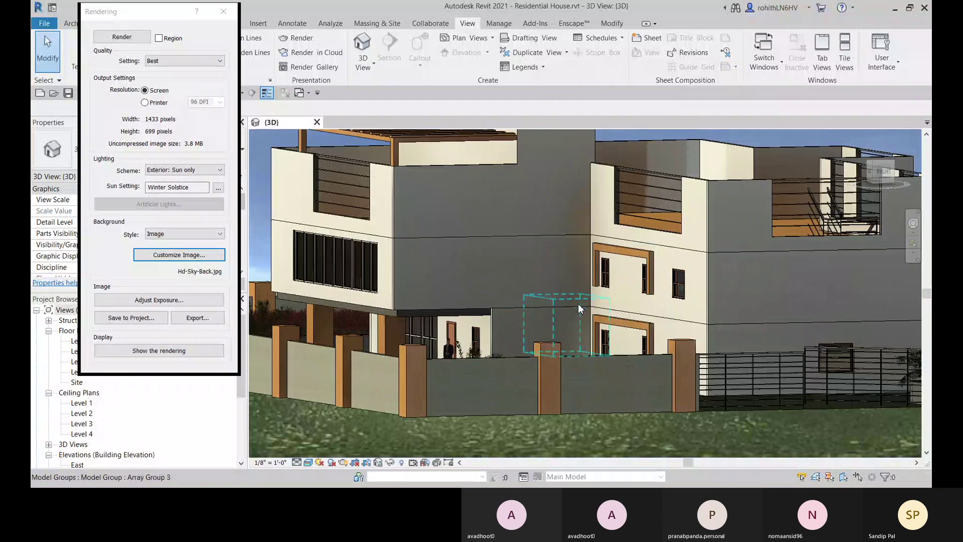
{"action": "middle_click_drag", "start_coordinate": [583, 305], "coordinate": [598, 330]}
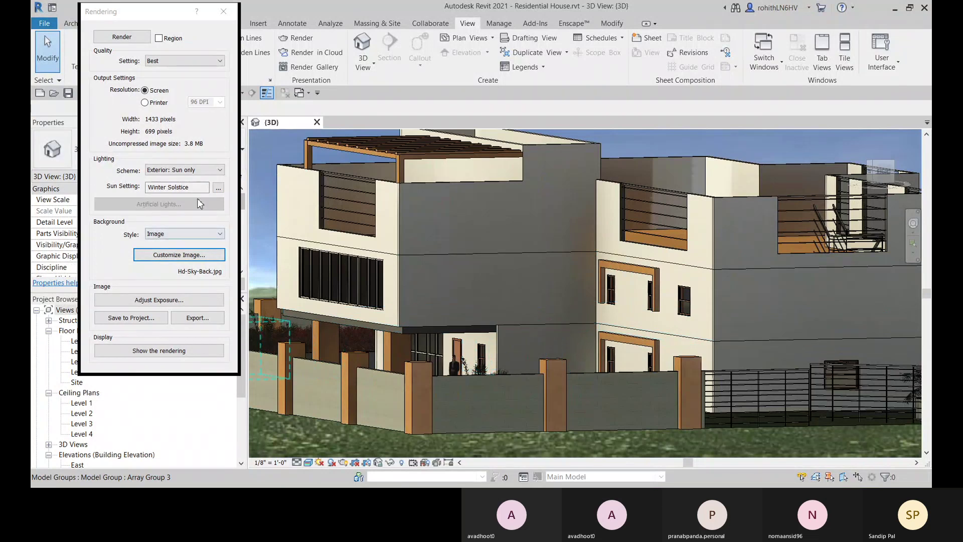
Render the reframed view at Best quality and stop the rendering early, keeping the partial image
{"action": "left_click", "coordinate": [124, 38]}
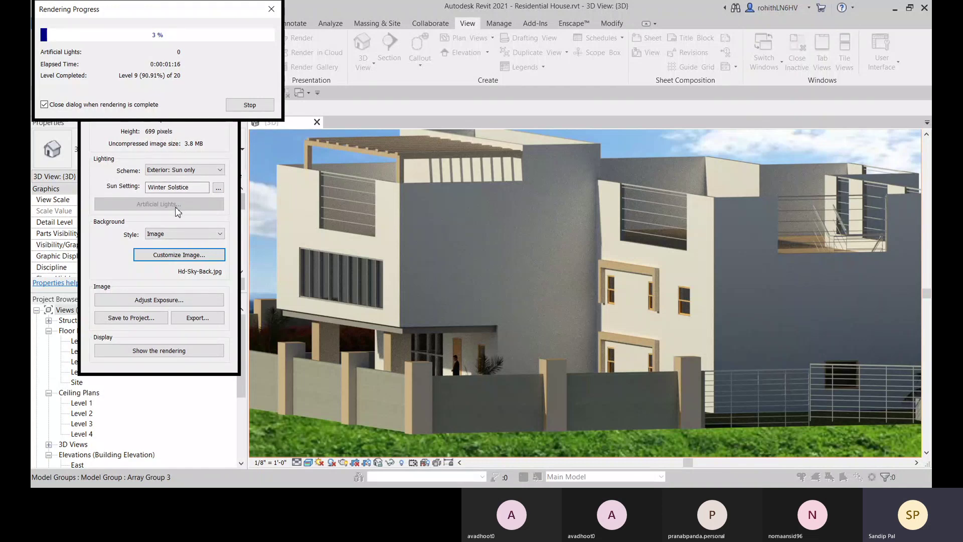
{"action": "left_click", "coordinate": [250, 106]}
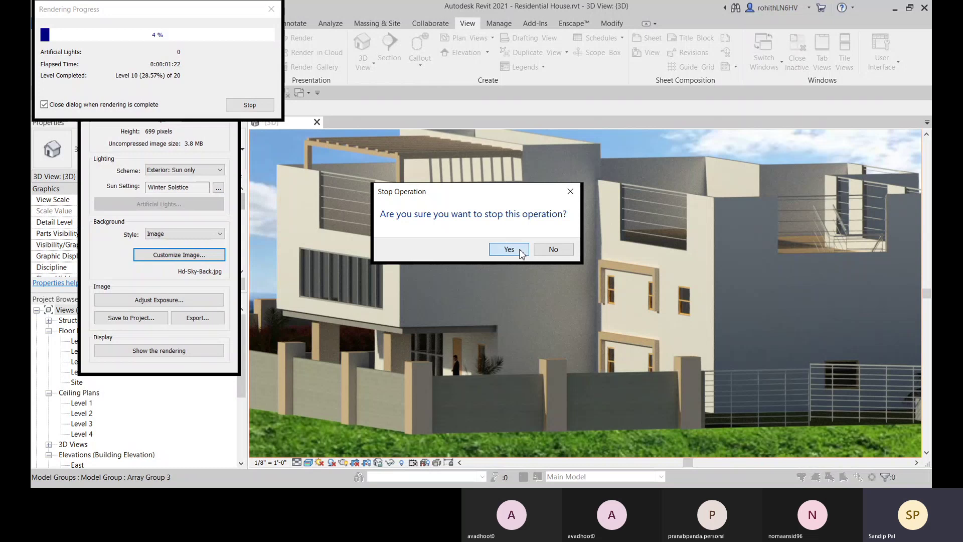
{"action": "left_click", "coordinate": [521, 250]}
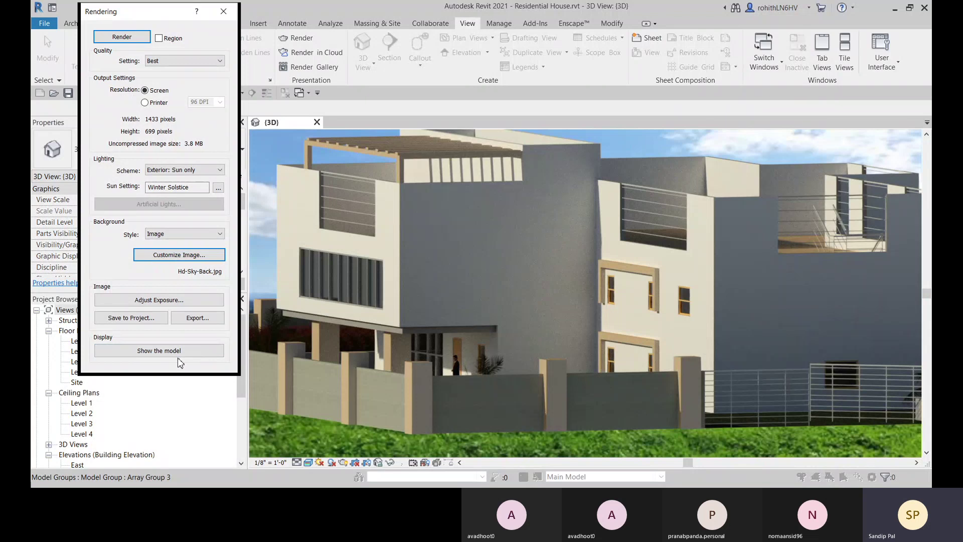
Save the rendered image to the project under the name Rendering and close the rendering settings
{"action": "left_click", "coordinate": [131, 320]}
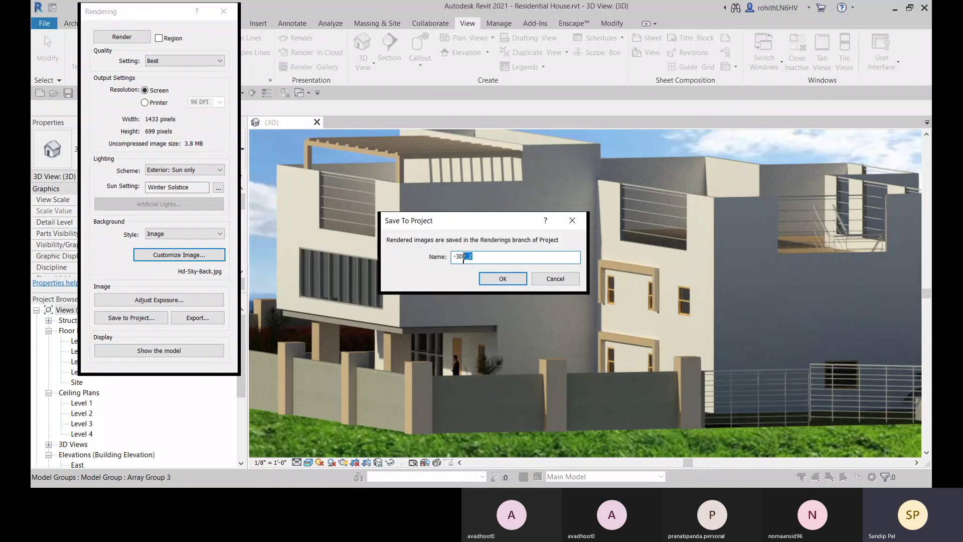
{"action": "type", "text": "Rendering"}
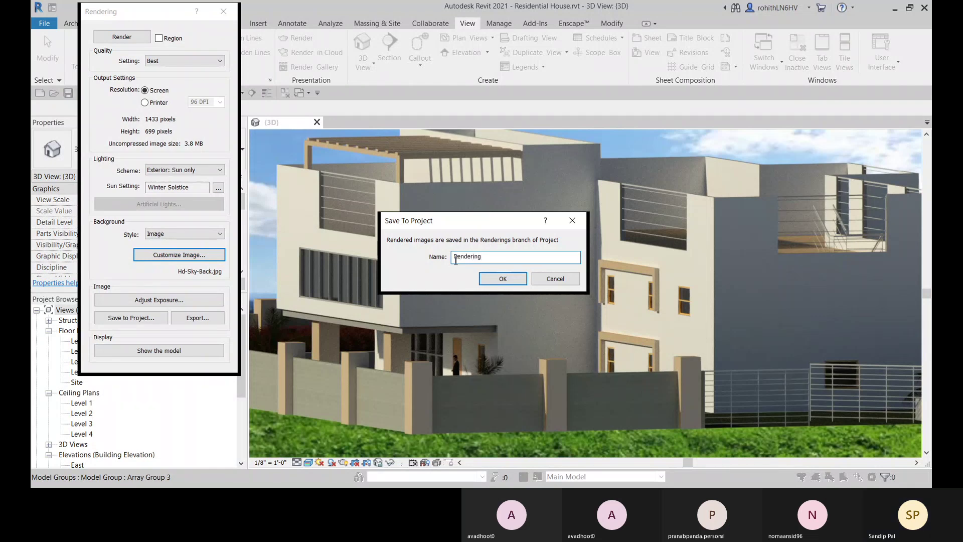
{"action": "left_click", "coordinate": [497, 278]}
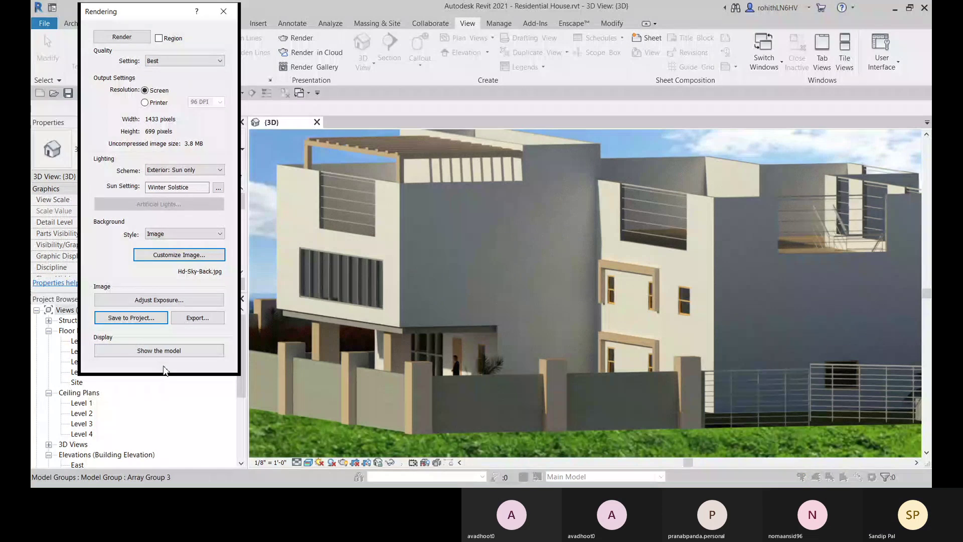
{"action": "left_click", "coordinate": [223, 11]}
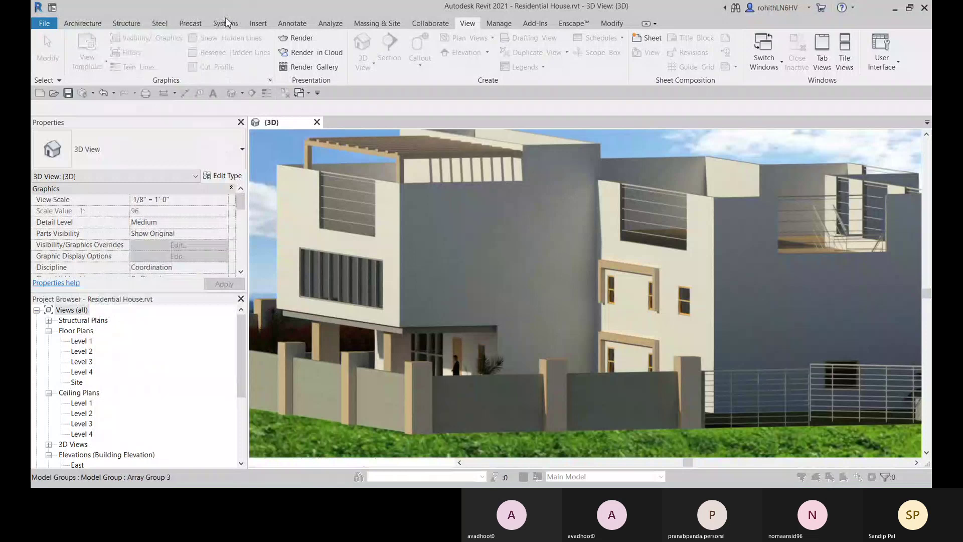
Open the saved renderings -3D-_1 and Rendering from the project's Renderings branch
{"action": "scroll", "coordinate": [211, 364], "scroll_direction": "down", "scroll_amount": 1}
{"action": "scroll", "coordinate": [173, 386], "scroll_direction": "down", "scroll_amount": 2}
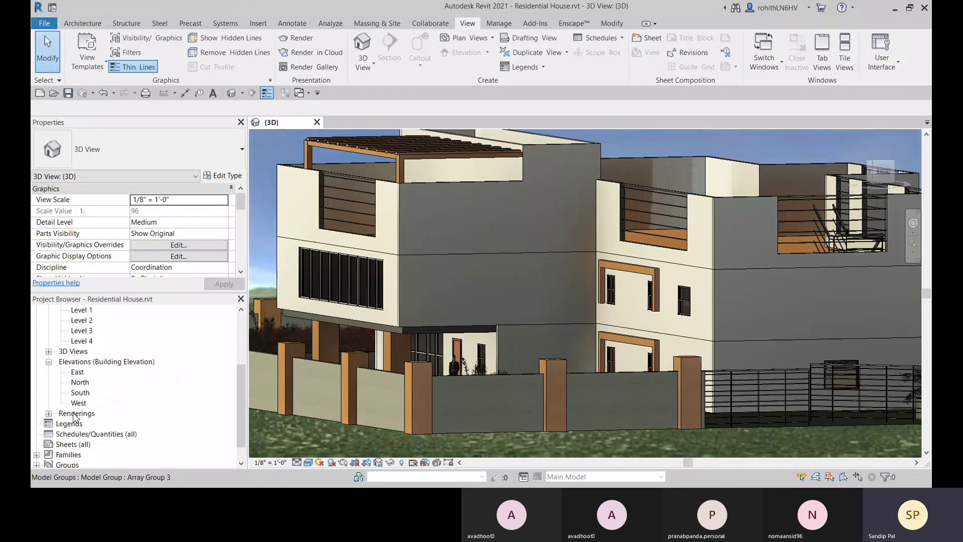
{"action": "left_click", "coordinate": [49, 413]}
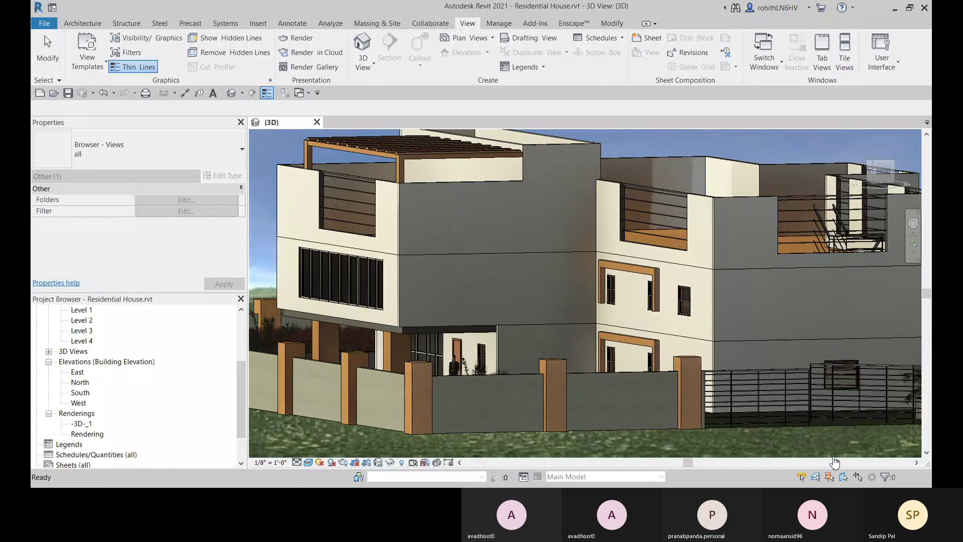
{"action": "double_click", "coordinate": [81, 424]}
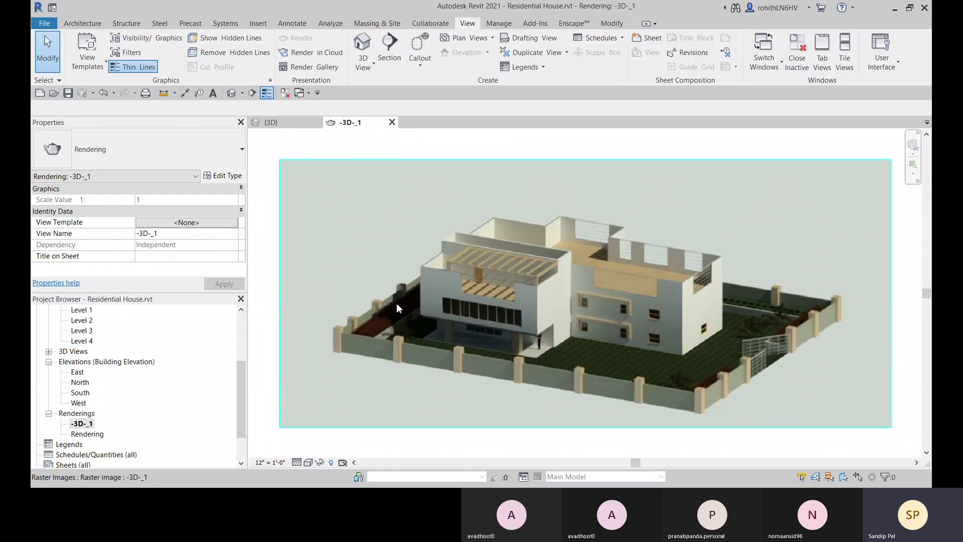
{"action": "double_click", "coordinate": [84, 435]}
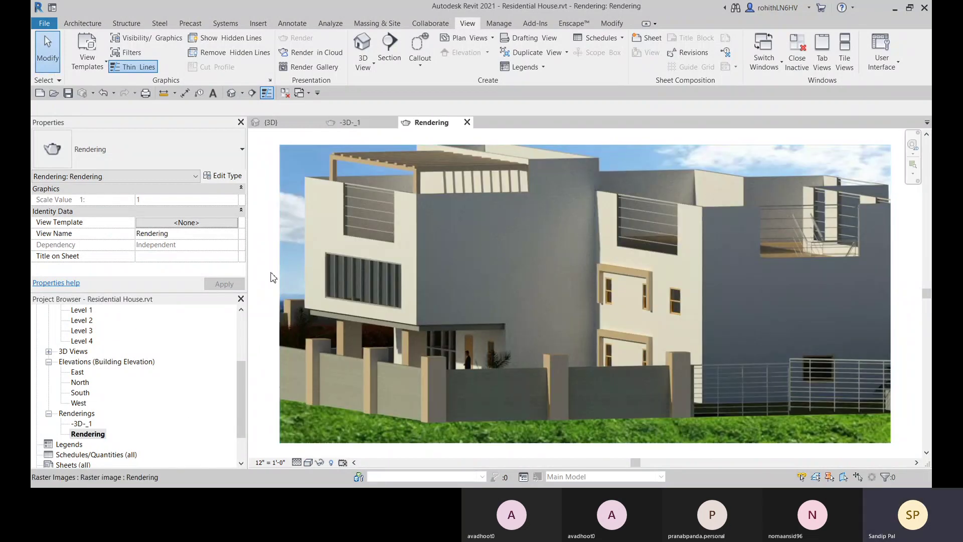
Scale the image in the Rendering view down proportionally to about 0.74 of its size and reposition it
{"action": "left_click", "coordinate": [293, 250]}
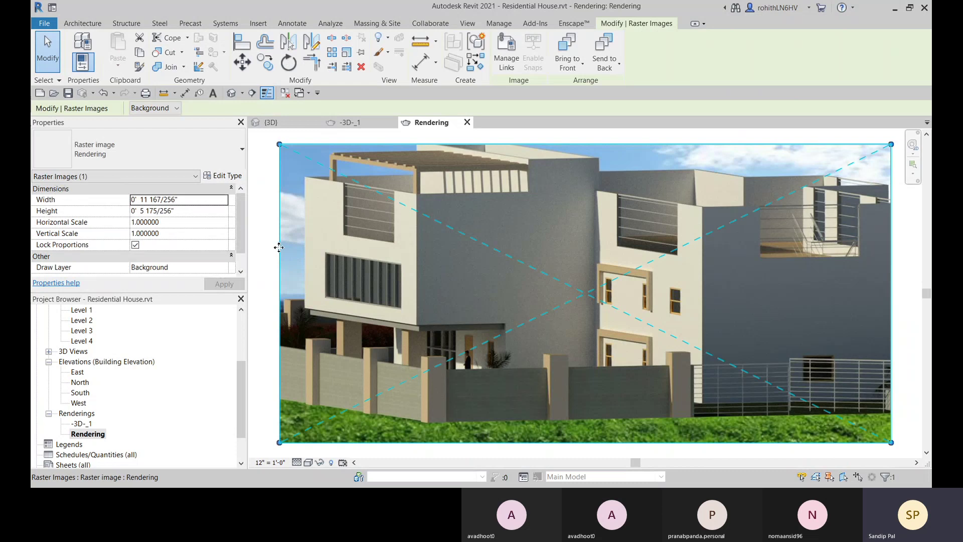
{"action": "left_click_drag", "start_coordinate": [281, 150], "coordinate": [436, 221]}
{"action": "left_click_drag", "start_coordinate": [620, 333], "coordinate": [521, 275]}
{"action": "left_click_drag", "start_coordinate": [611, 312], "coordinate": [575, 298]}
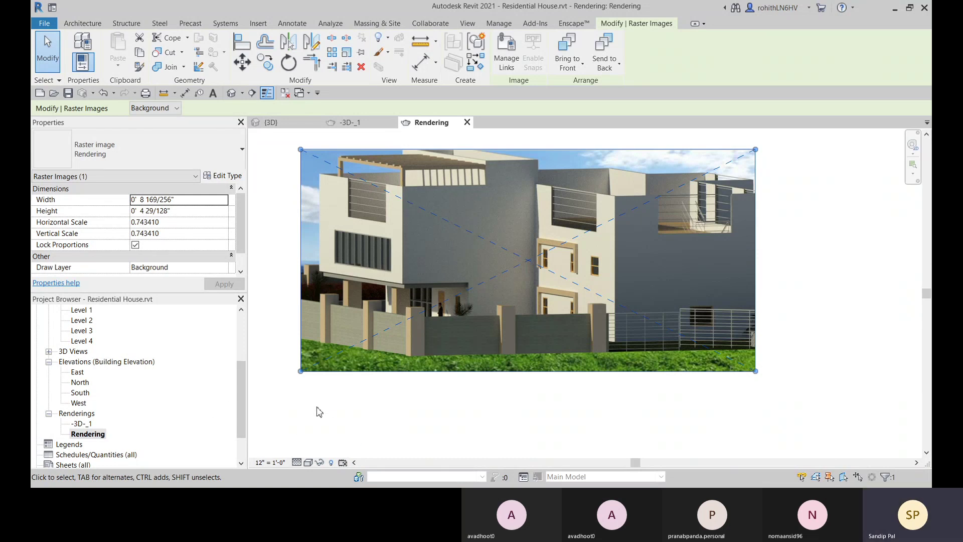
Review the save options for exporting the Rendering view to a new project file, and cancel without saving
{"action": "right_click", "coordinate": [88, 435]}
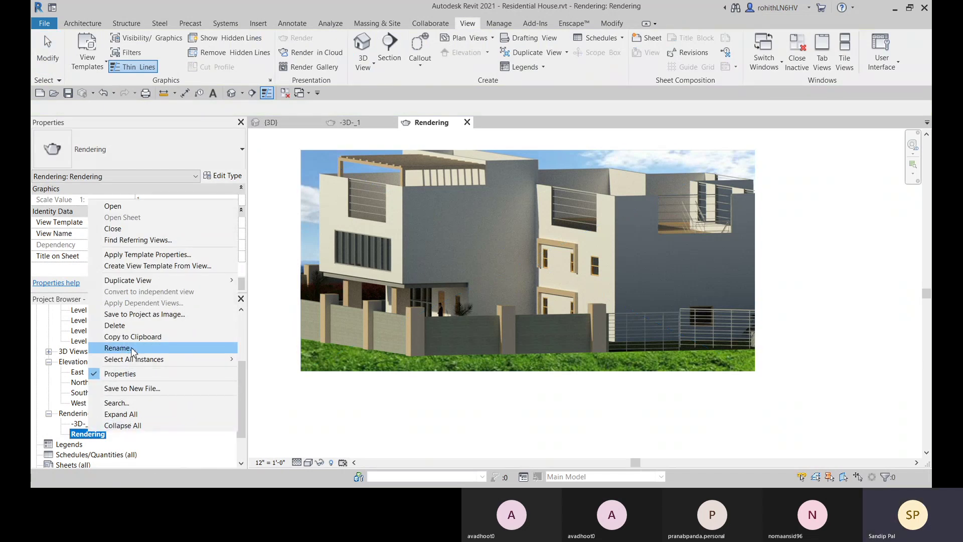
{"action": "mouse_move", "coordinate": [145, 284]}
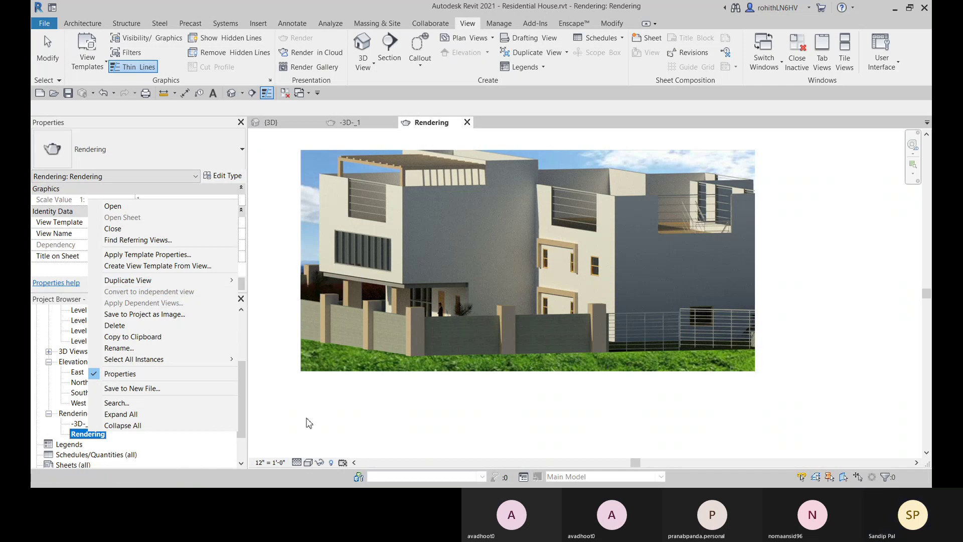
{"action": "left_click", "coordinate": [165, 389]}
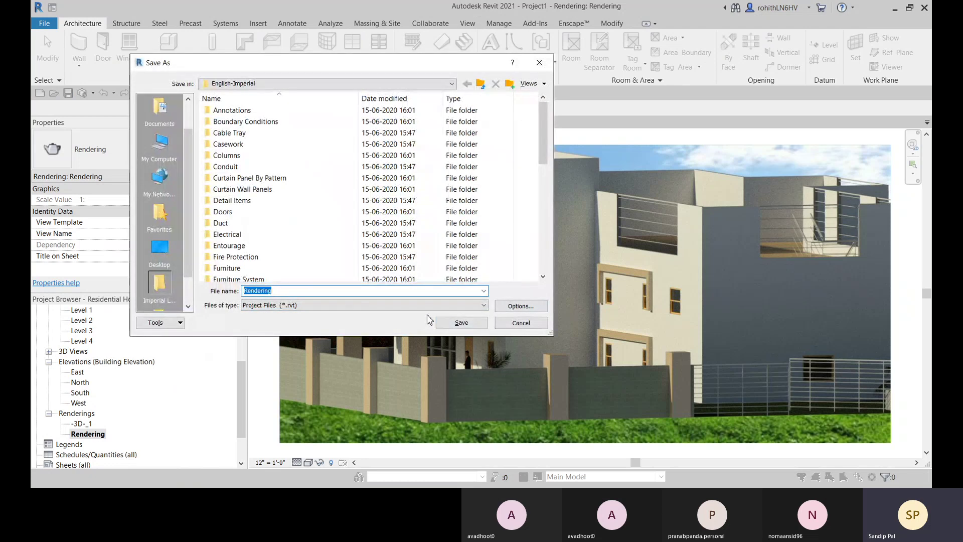
{"action": "left_click", "coordinate": [520, 306]}
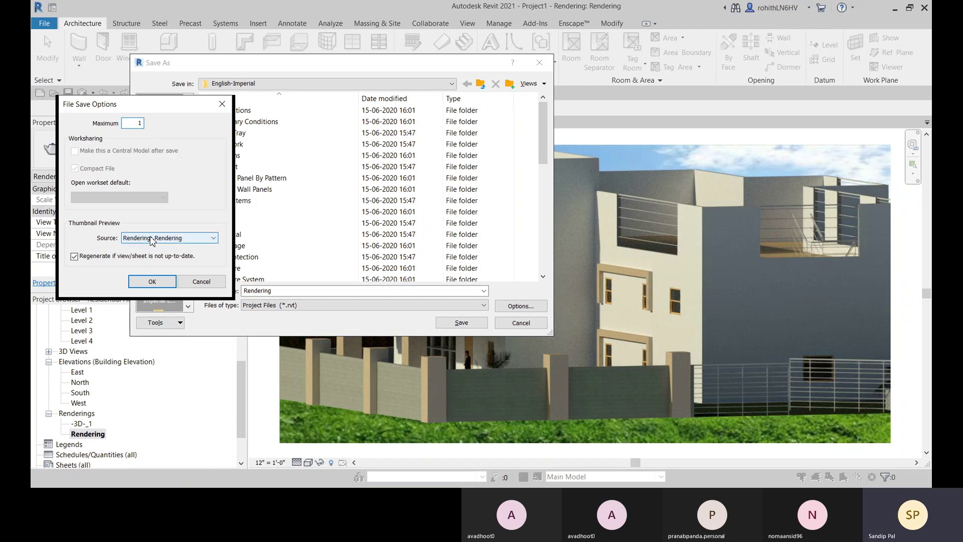
{"action": "left_click", "coordinate": [190, 283]}
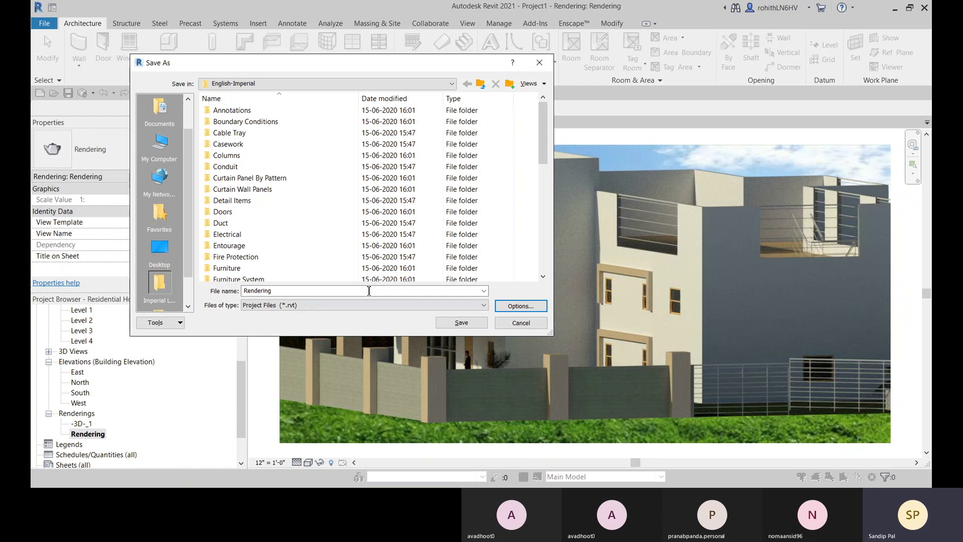
{"action": "left_click", "coordinate": [543, 322]}
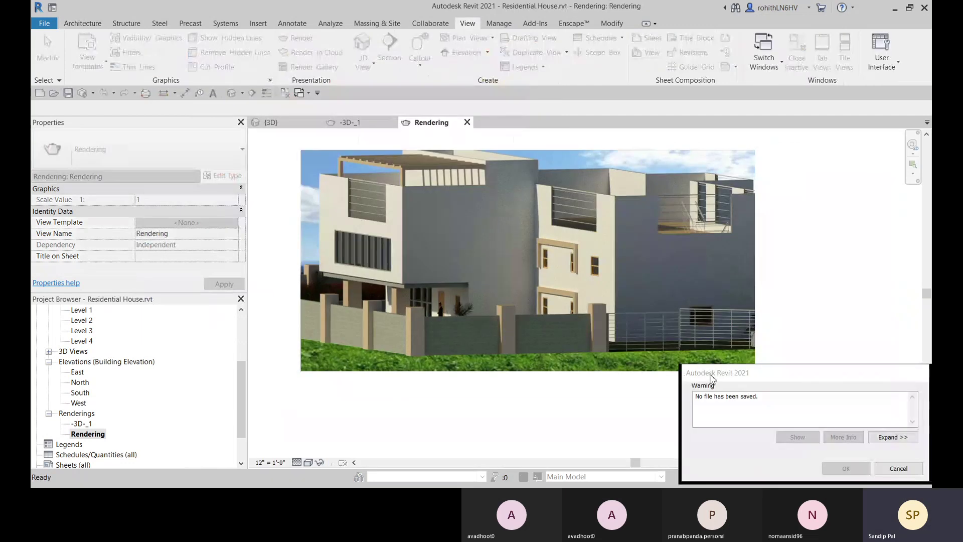
{"action": "left_click", "coordinate": [645, 403]}
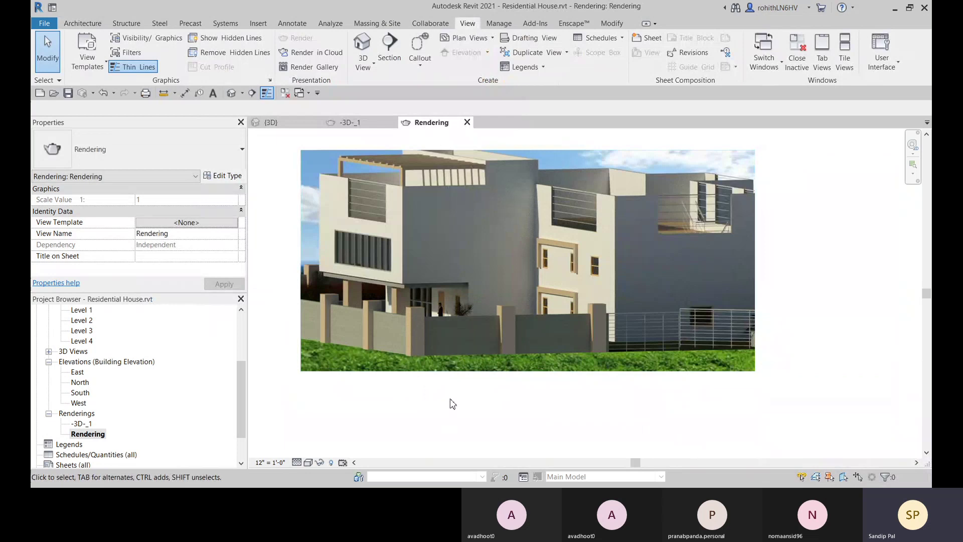
Reopen the {3D} view and review its rendering settings without changing them
{"action": "middle_click_drag", "start_coordinate": [453, 404], "coordinate": [467, 407]}
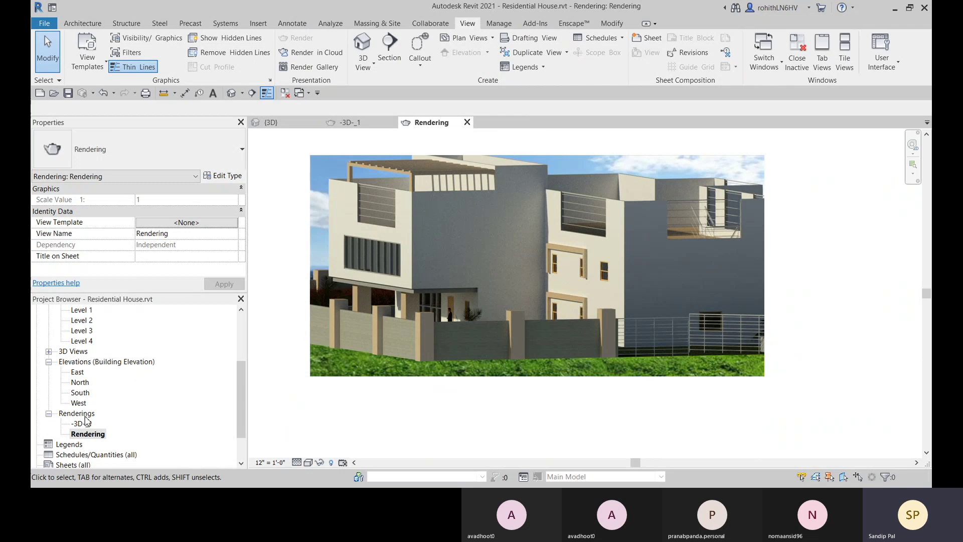
{"action": "scroll", "coordinate": [86, 422], "scroll_direction": "up", "scroll_amount": 2}
{"action": "left_click", "coordinate": [49, 393]}
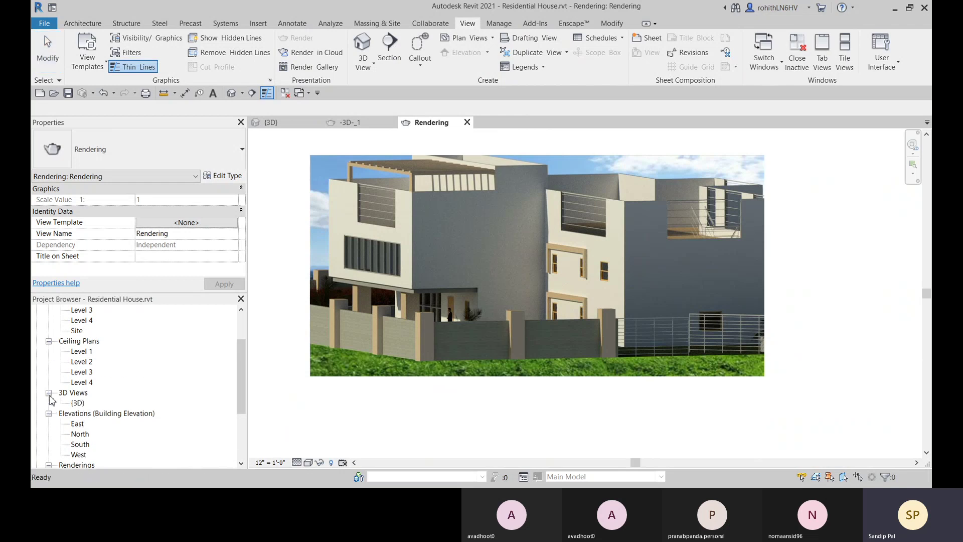
{"action": "left_click", "coordinate": [78, 404]}
{"action": "double_click", "coordinate": [76, 404]}
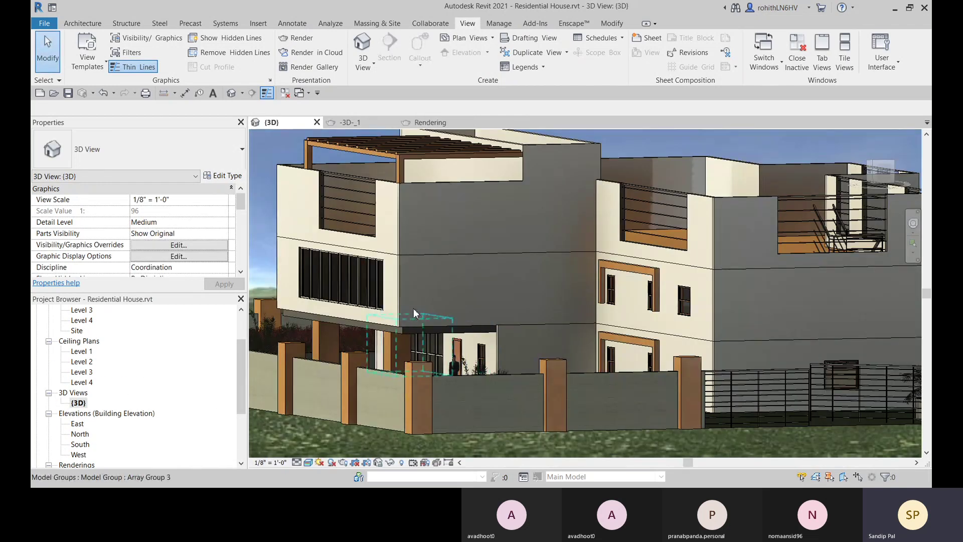
{"action": "left_click", "coordinate": [302, 39]}
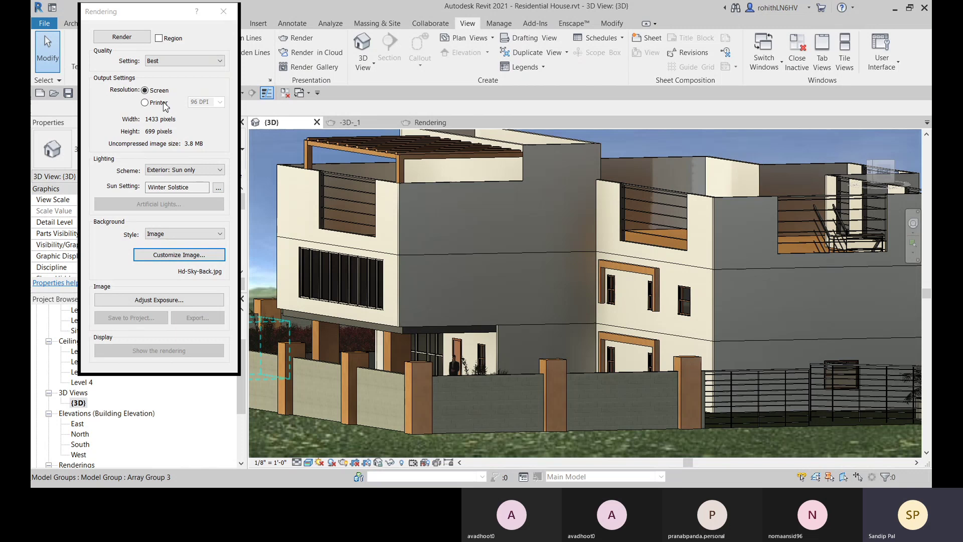
{"action": "left_click", "coordinate": [223, 11]}
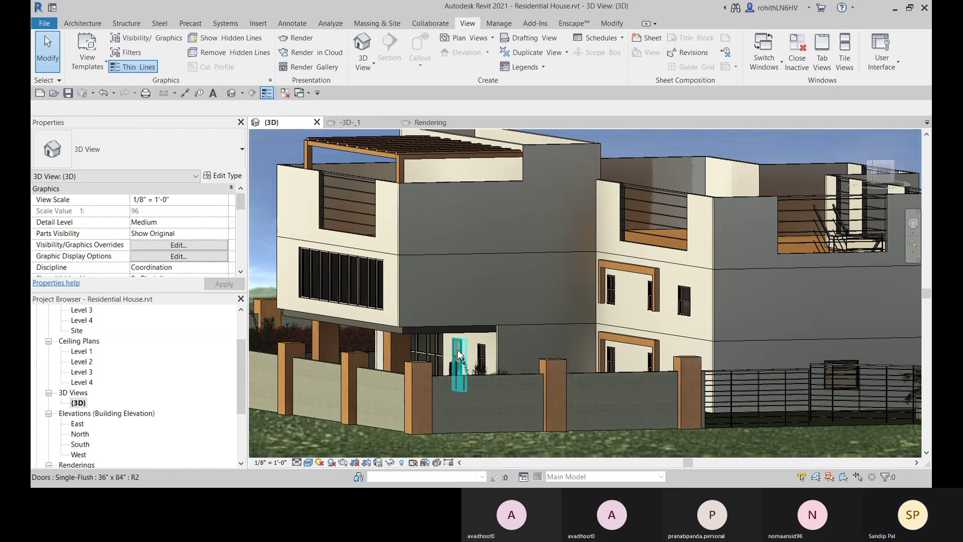
Frame the whole house with its boundary wall in a slightly raised corner view against the sky background
{"action": "scroll", "coordinate": [460, 354], "scroll_direction": "down", "scroll_amount": 4}
{"action": "middle_click_drag", "start_coordinate": [519, 257], "coordinate": [487, 389], "text": "shift"}
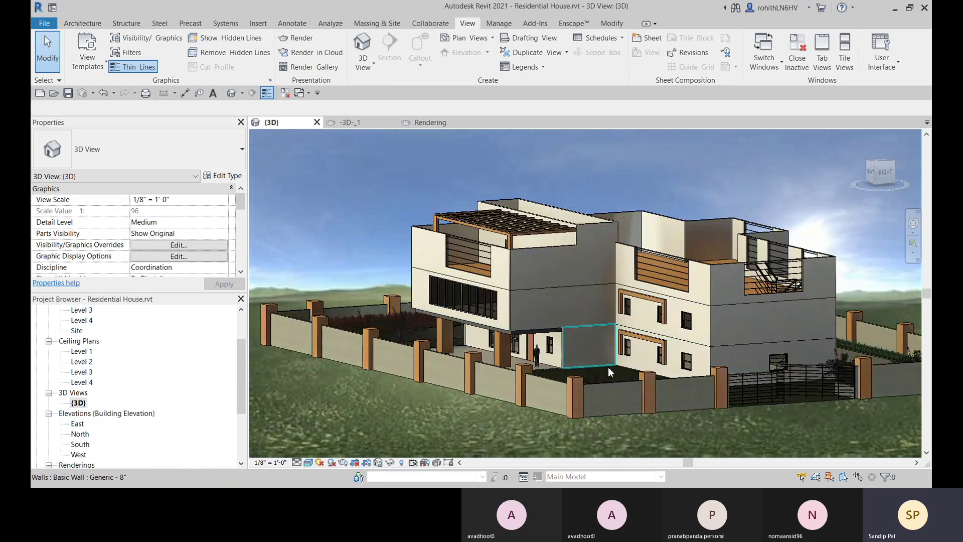
{"action": "scroll", "coordinate": [557, 389], "scroll_direction": "down", "scroll_amount": 2}
{"action": "middle_click_drag", "start_coordinate": [557, 389], "coordinate": [456, 396], "text": "shift"}
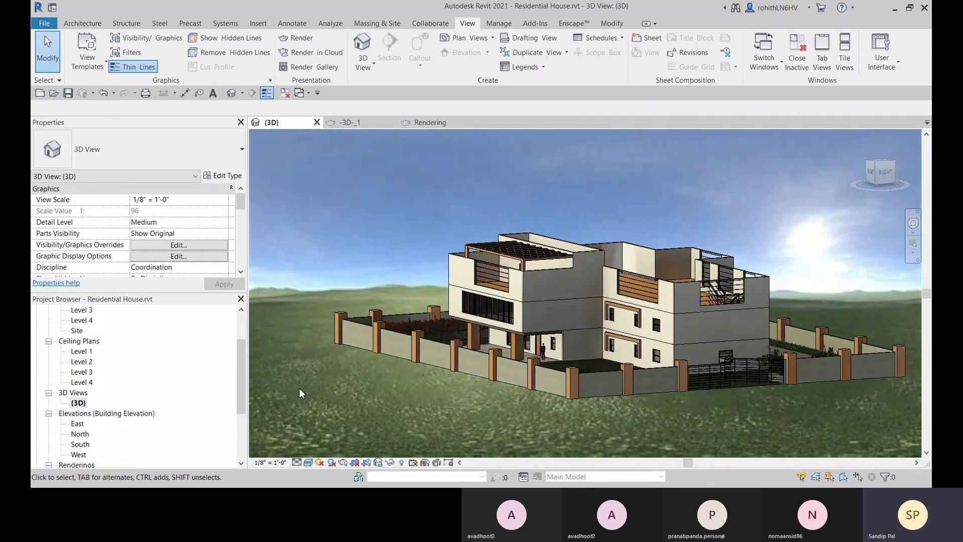
Open the Level 1 floor plan and fit the whole site in view for placing a camera
{"action": "left_click", "coordinate": [364, 63]}
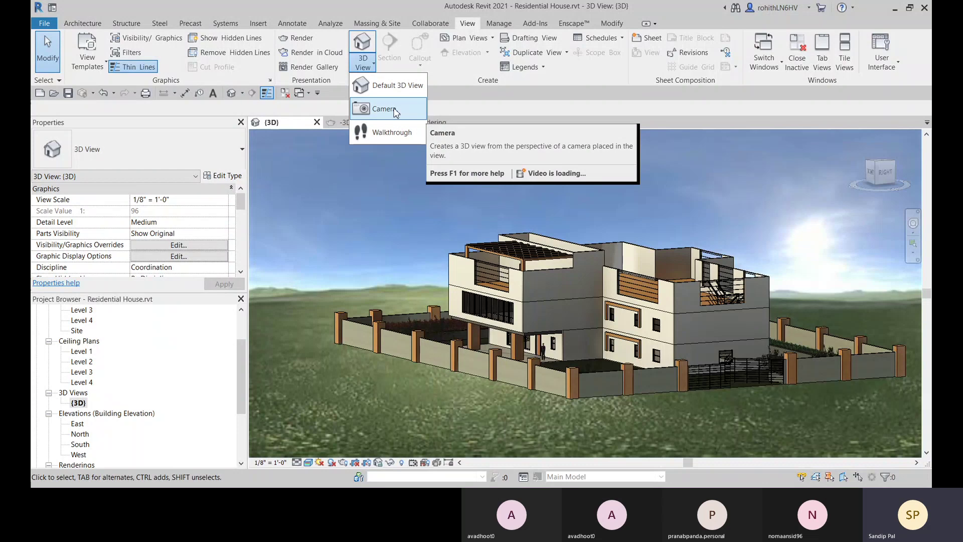
{"action": "scroll", "coordinate": [85, 398], "scroll_direction": "up", "scroll_amount": 3}
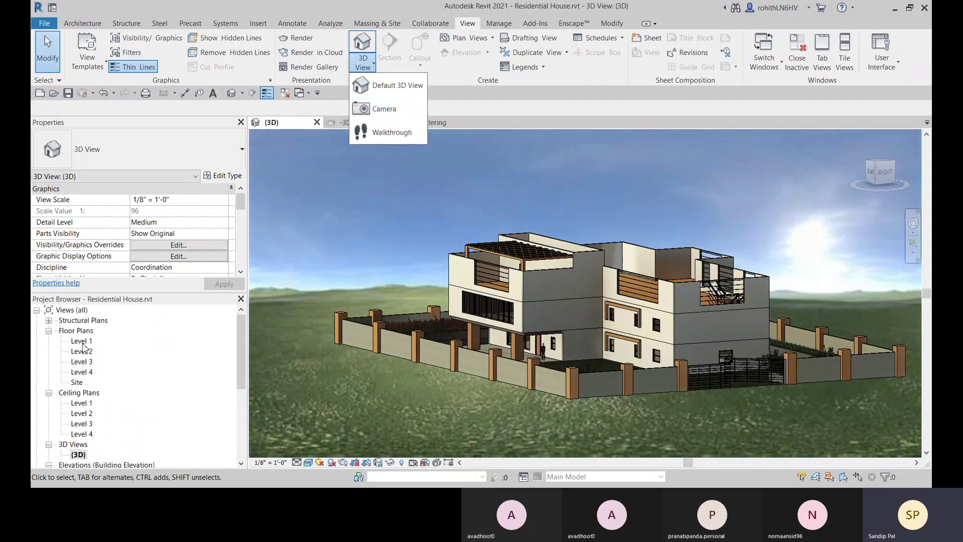
{"action": "left_click", "coordinate": [82, 342]}
{"action": "double_click", "coordinate": [82, 342]}
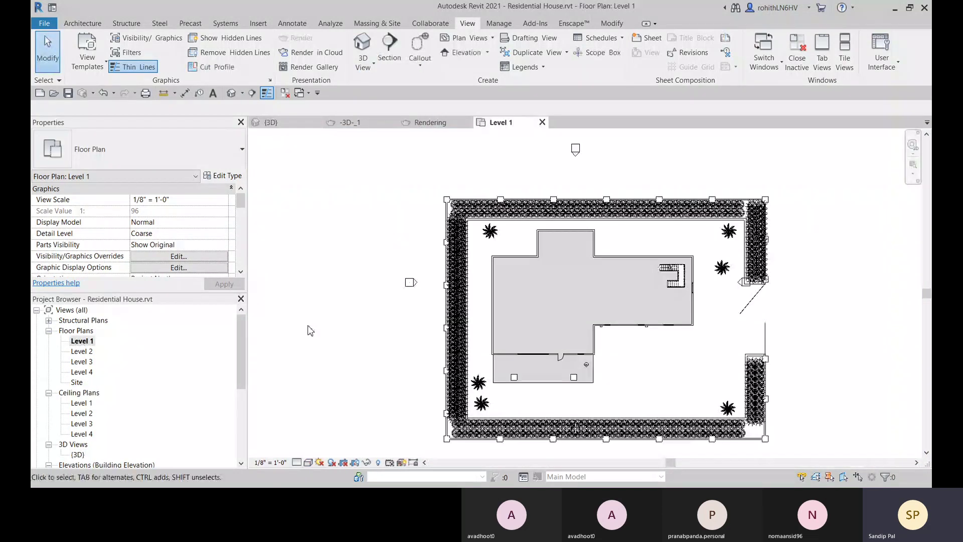
{"action": "scroll", "coordinate": [454, 276], "scroll_direction": "down", "scroll_amount": 3}
{"action": "scroll", "coordinate": [454, 276], "scroll_direction": "up", "scroll_amount": 2}
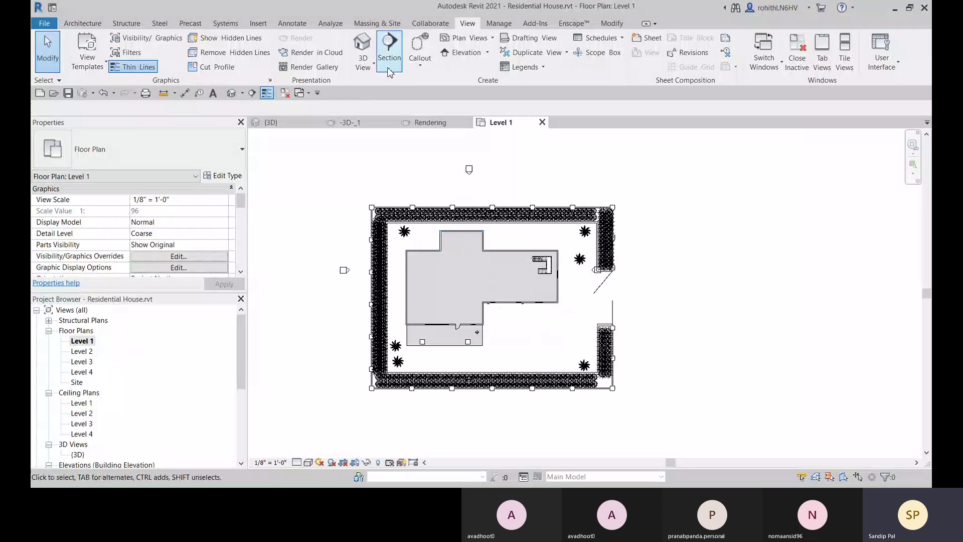
Place a perspective camera outside the plot's northeast corner, with its target at the front porch near the house's southwest corner
{"action": "left_click", "coordinate": [364, 63]}
{"action": "left_click", "coordinate": [386, 101]}
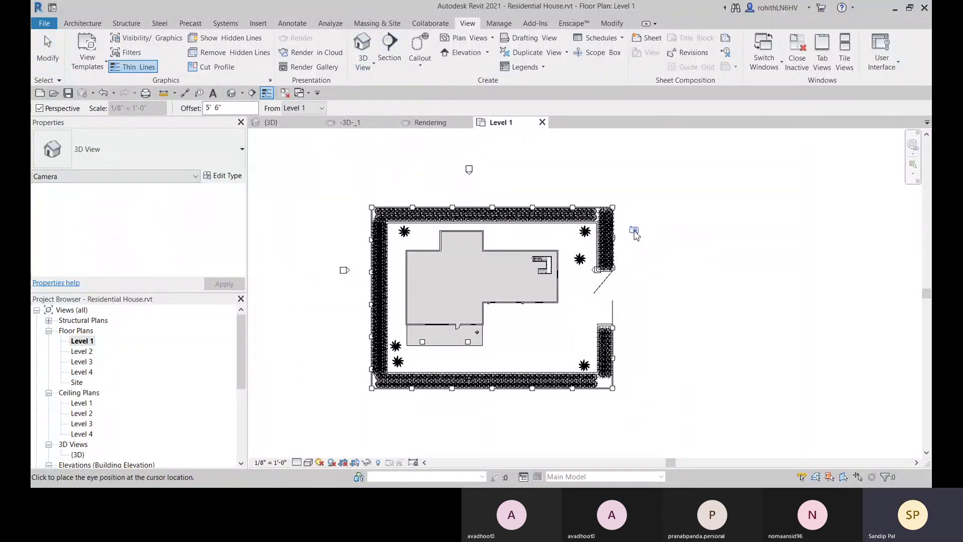
{"action": "left_click", "coordinate": [634, 231]}
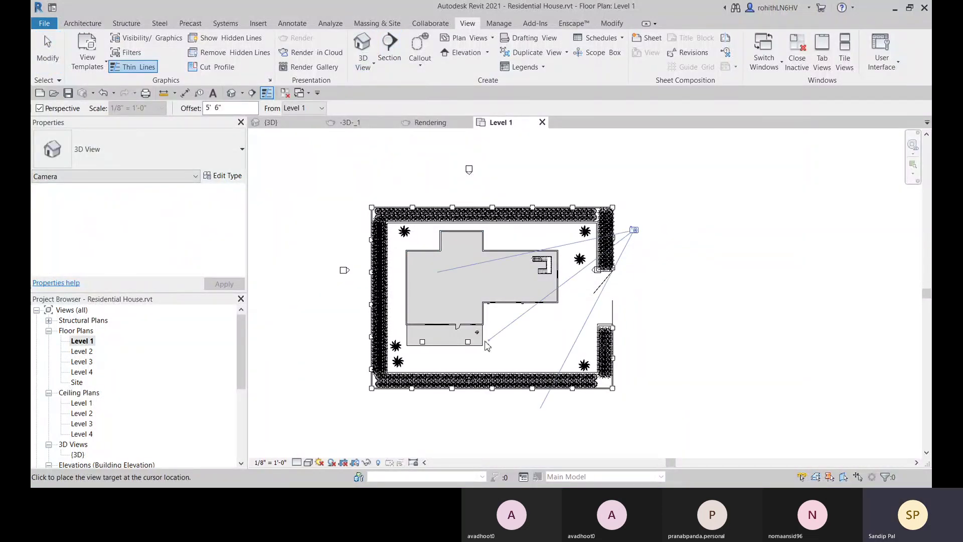
{"action": "left_click", "coordinate": [414, 340]}
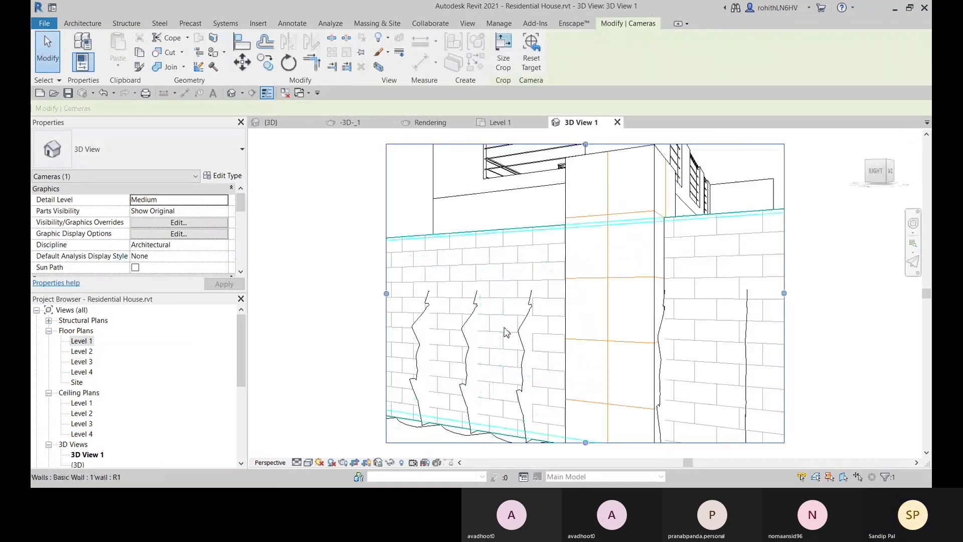
Widen the crop region of the new camera view on both sides to take in more of the boundary wall
{"action": "scroll", "coordinate": [573, 316], "scroll_direction": "down", "scroll_amount": 2}
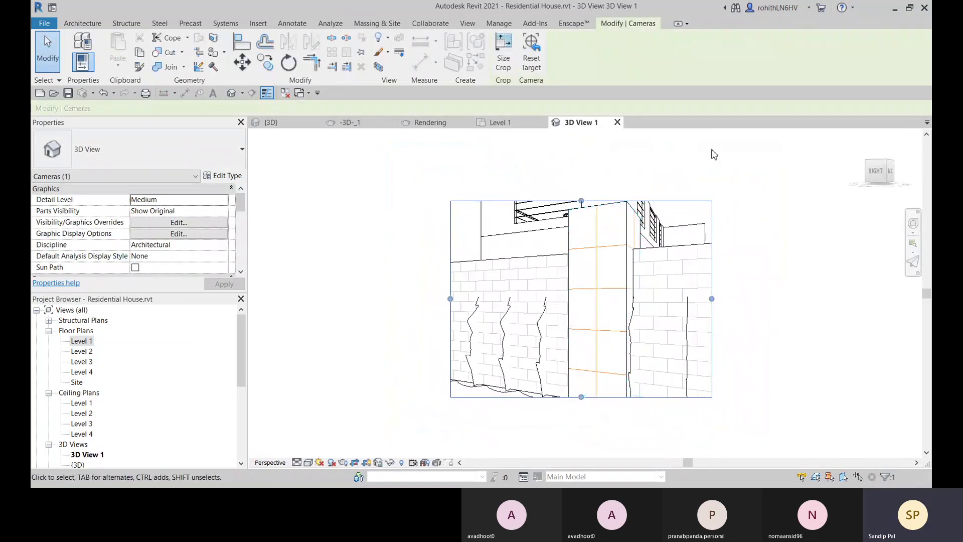
{"action": "left_click_drag", "start_coordinate": [450, 299], "coordinate": [307, 299]}
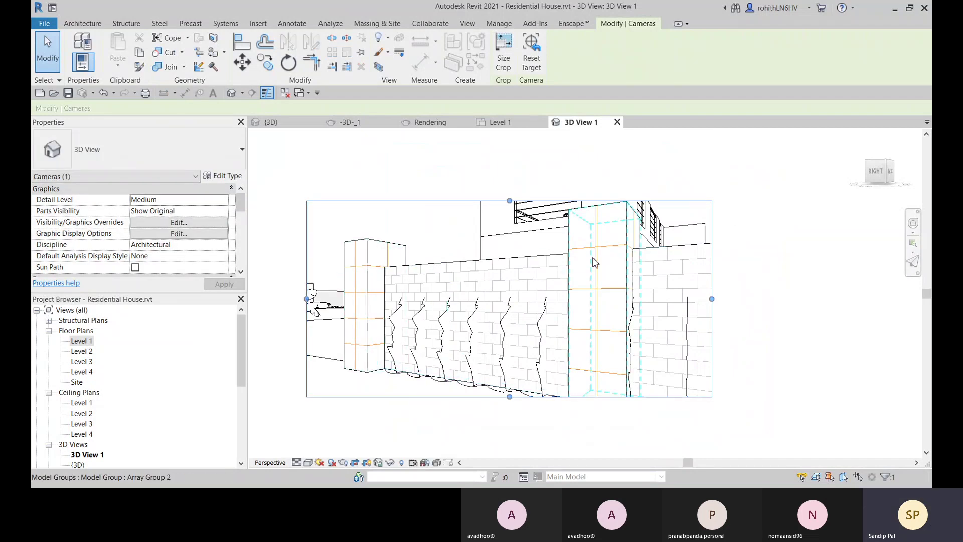
{"action": "scroll", "coordinate": [621, 315], "scroll_direction": "down", "scroll_amount": 2}
{"action": "left_click_drag", "start_coordinate": [680, 303], "coordinate": [778, 303]}
{"action": "left_click_drag", "start_coordinate": [413, 304], "coordinate": [312, 304]}
{"action": "scroll", "coordinate": [560, 331], "scroll_direction": "down", "scroll_amount": 2}
{"action": "middle_click_drag", "start_coordinate": [560, 334], "coordinate": [613, 318]}
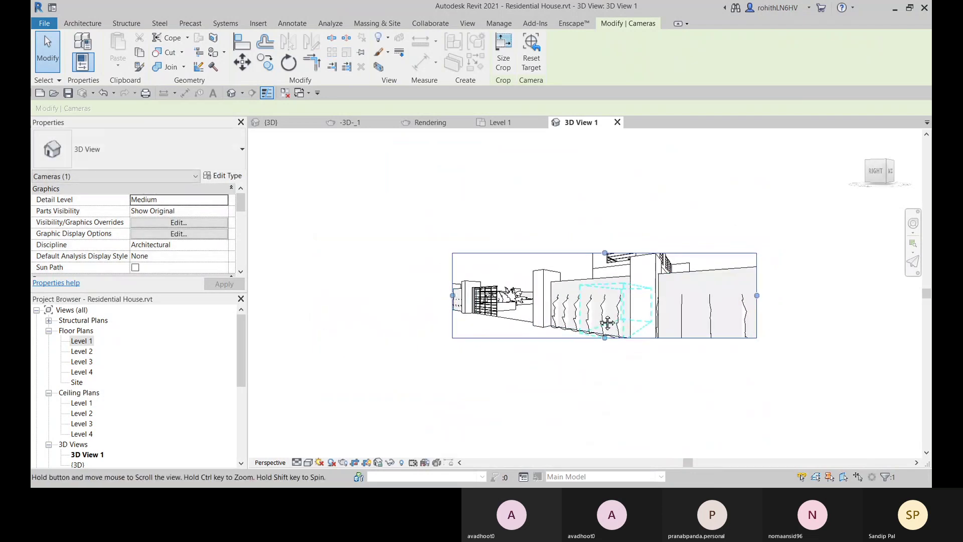
{"action": "left_click_drag", "start_coordinate": [452, 296], "coordinate": [416, 296]}
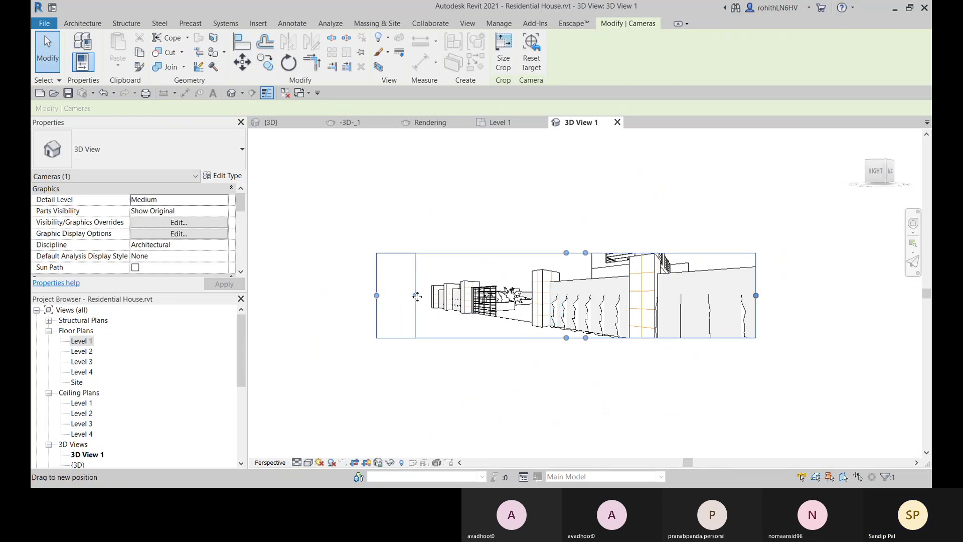
{"action": "left_click_drag", "start_coordinate": [758, 296], "coordinate": [895, 296]}
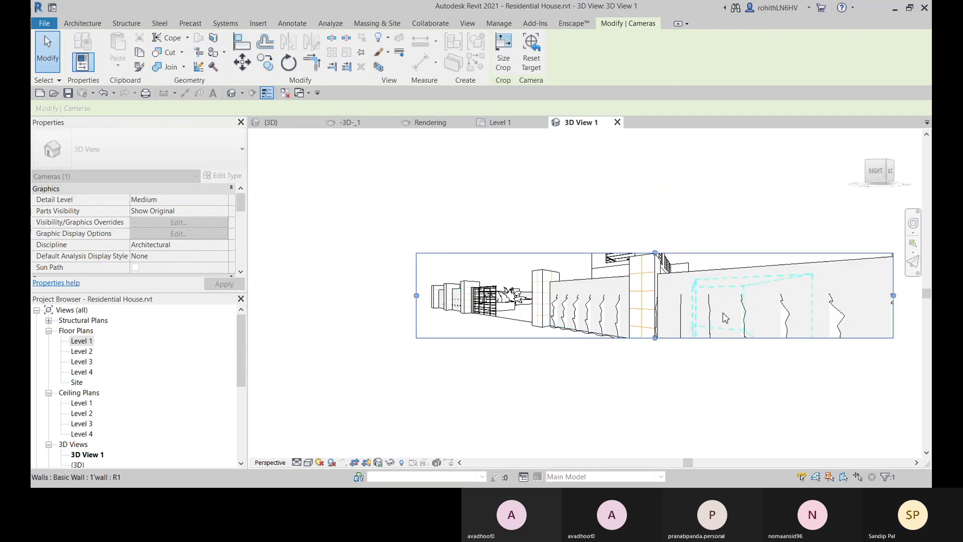
Extend the camera view's right crop edge well past the near end of the boundary wall
{"action": "middle_click_drag", "start_coordinate": [708, 319], "coordinate": [492, 316]}
{"action": "left_click_drag", "start_coordinate": [690, 290], "coordinate": [835, 290]}
{"action": "scroll", "coordinate": [788, 309], "scroll_direction": "down", "scroll_amount": 3}
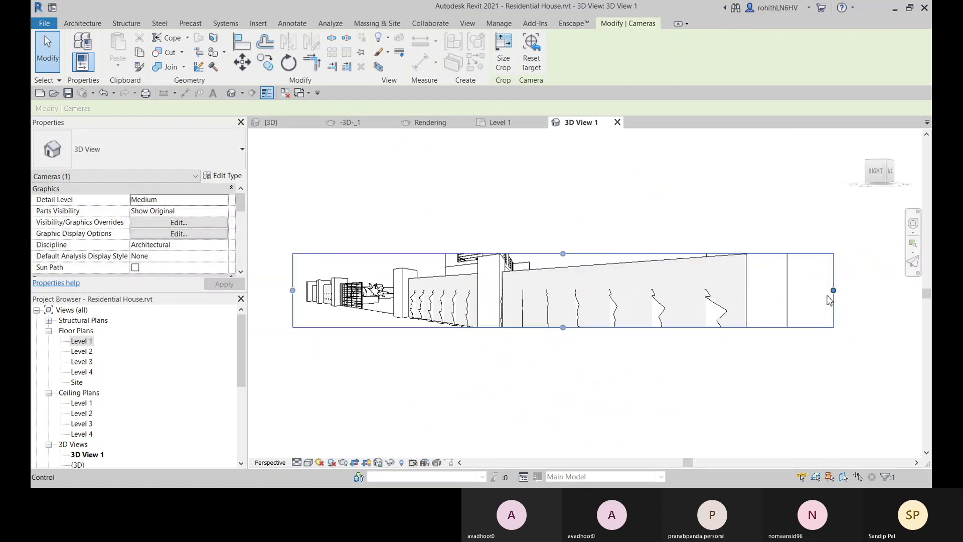
{"action": "middle_click_drag", "start_coordinate": [788, 308], "coordinate": [672, 335]}
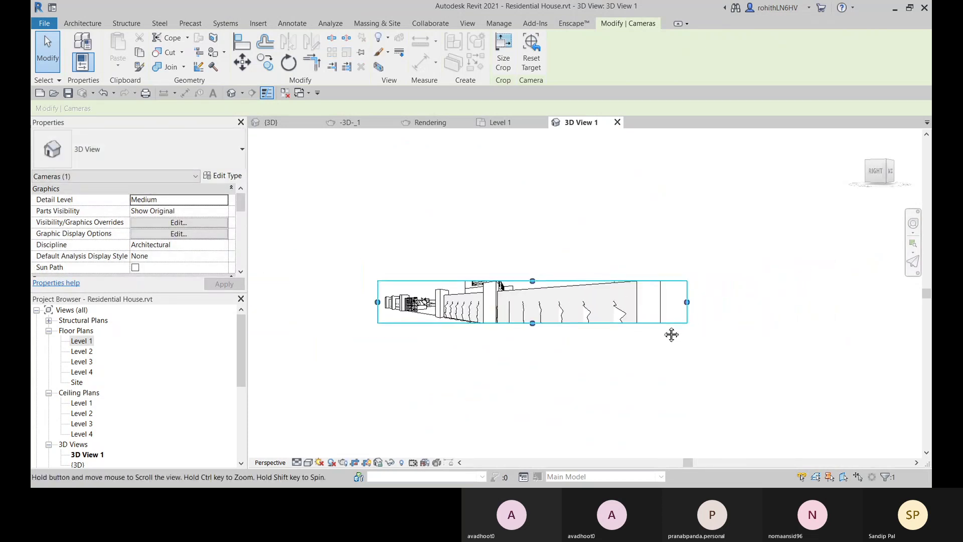
{"action": "left_click_drag", "start_coordinate": [687, 303], "coordinate": [813, 303]}
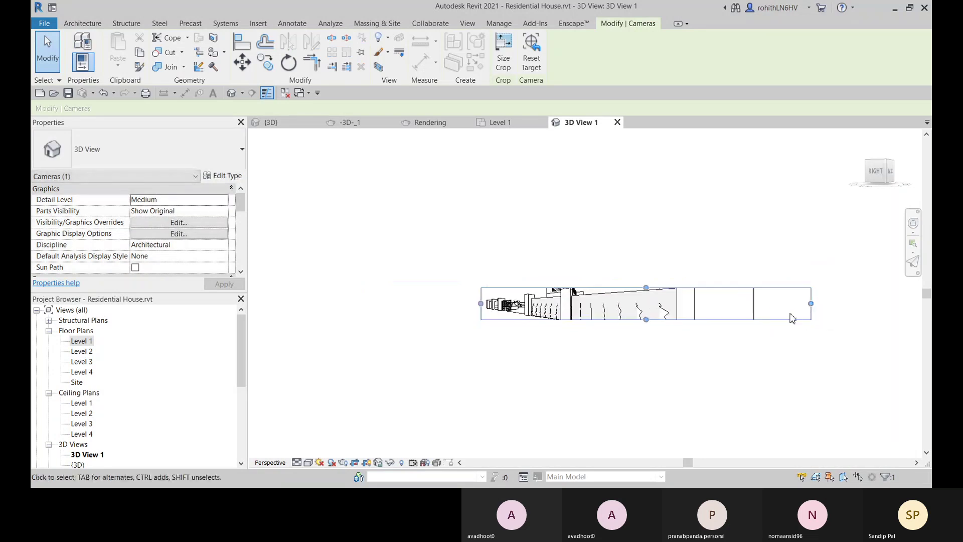
Increase the camera view's crop height, adding open space above the house and showing the base of the boundary wall
{"action": "left_click_drag", "start_coordinate": [646, 288], "coordinate": [642, 184]}
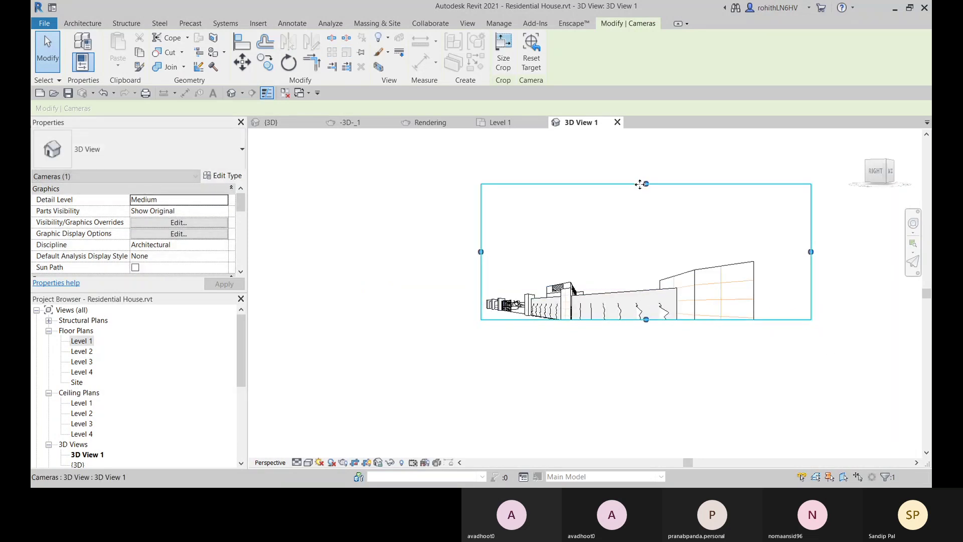
{"action": "left_click_drag", "start_coordinate": [647, 320], "coordinate": [646, 359]}
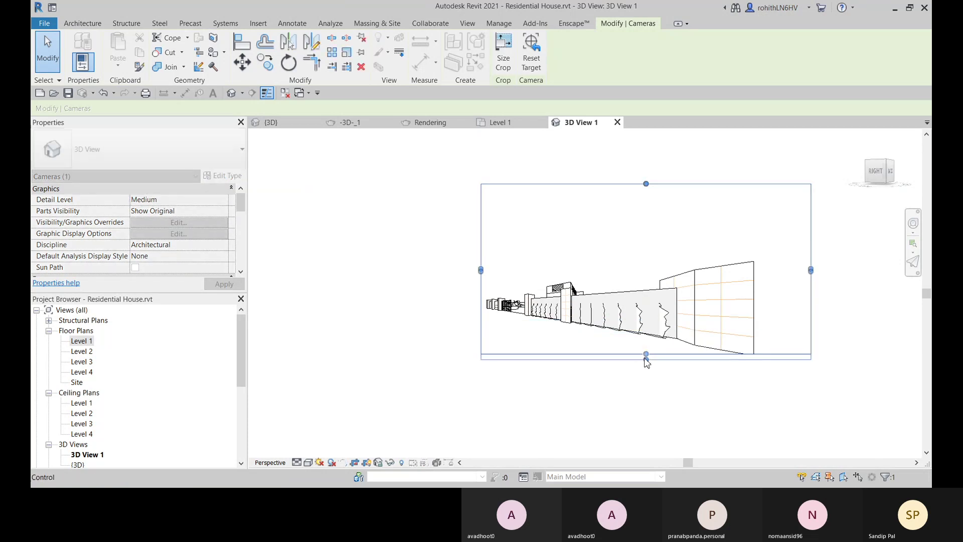
{"action": "middle_click_drag", "start_coordinate": [638, 352], "coordinate": [527, 329]}
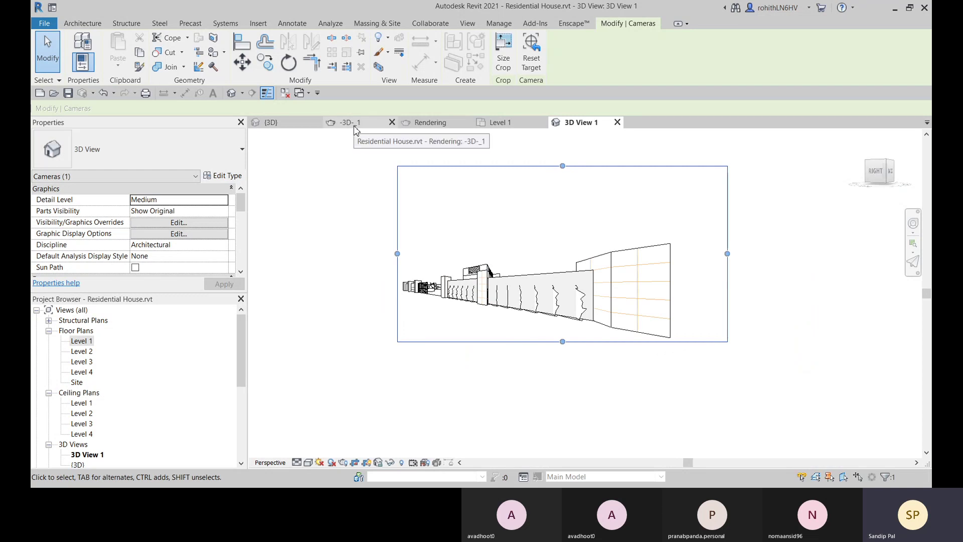
Raise the camera's target to roof parapet height in the North elevation and check the result in 3D View 1
{"action": "scroll", "coordinate": [116, 448], "scroll_direction": "down", "scroll_amount": 3}
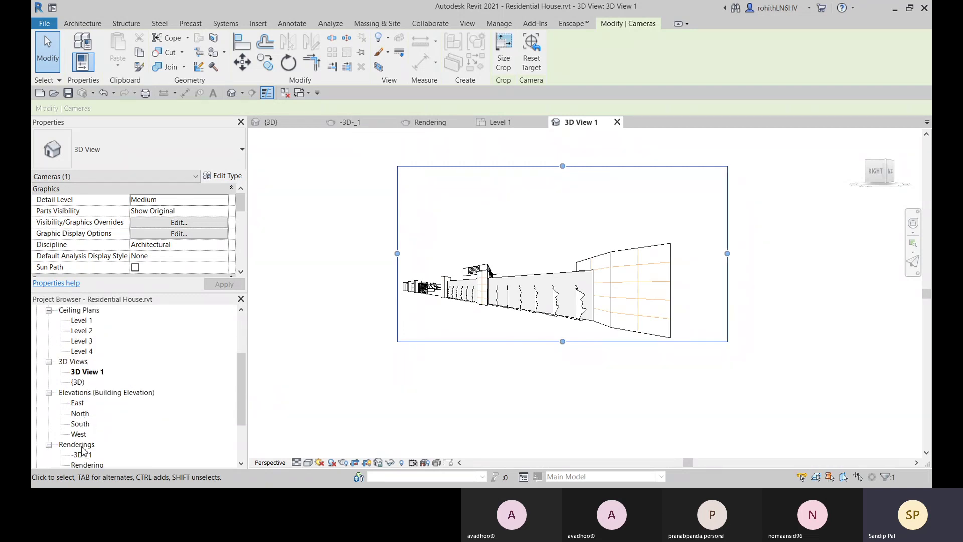
{"action": "double_click", "coordinate": [79, 413]}
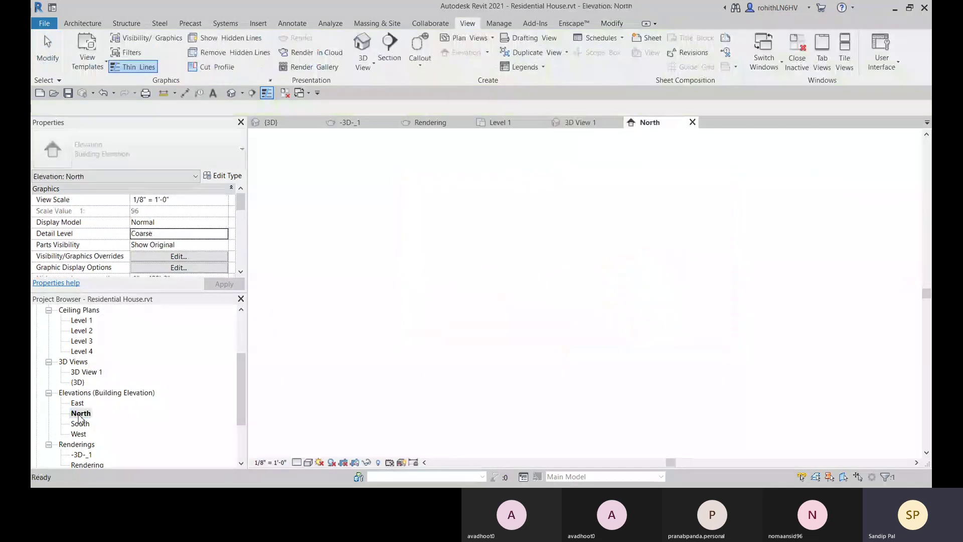
{"action": "scroll", "coordinate": [441, 351], "scroll_direction": "up", "scroll_amount": 6}
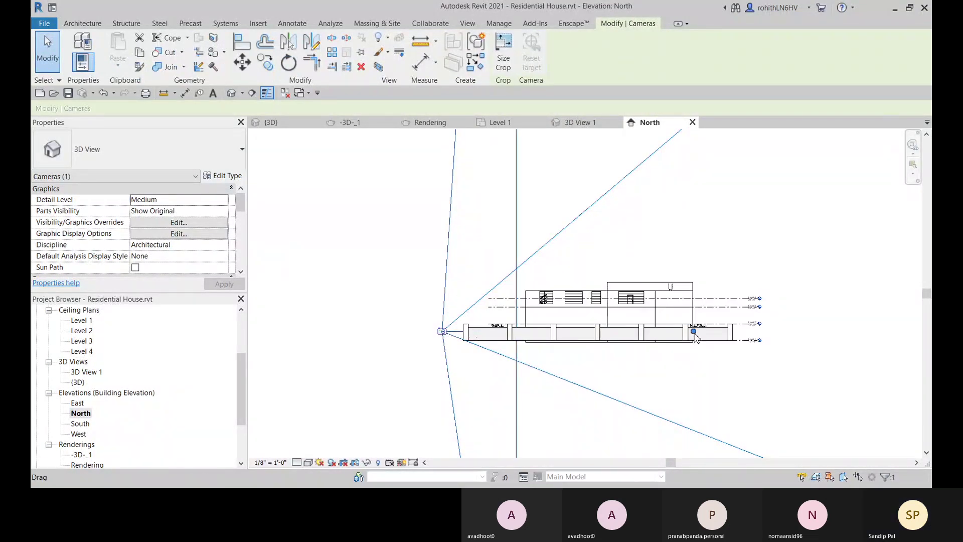
{"action": "left_click_drag", "start_coordinate": [695, 333], "coordinate": [693, 290]}
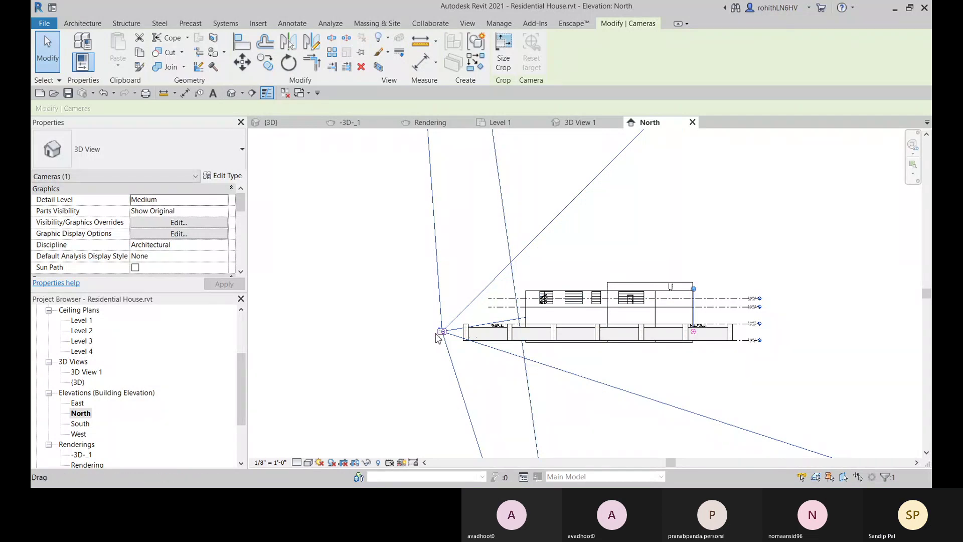
{"action": "left_click_drag", "start_coordinate": [442, 331], "coordinate": [443, 335]}
{"action": "left_click", "coordinate": [589, 127]}
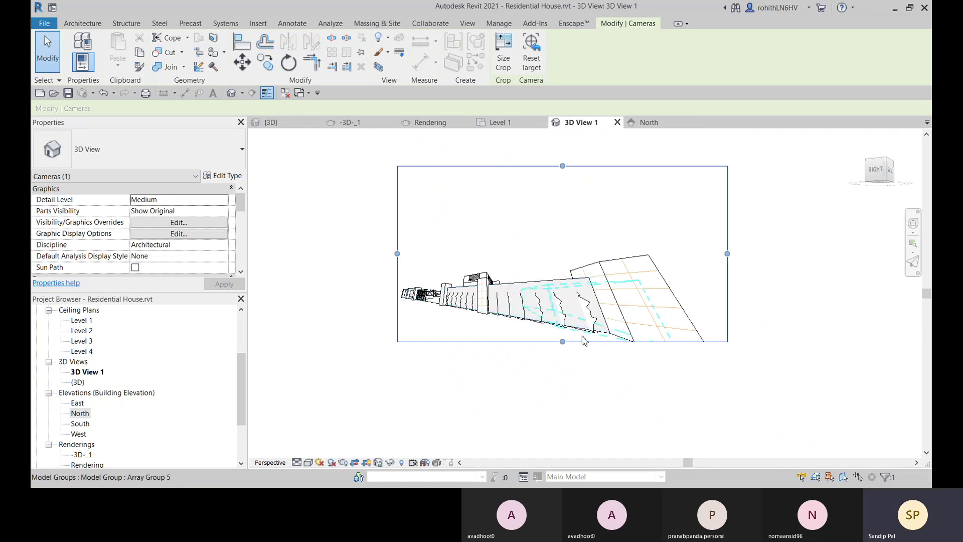
Raise the camera's eye to between Level 3 and Level 4 in the North elevation, checking 3D View 1
{"action": "left_click", "coordinate": [648, 123]}
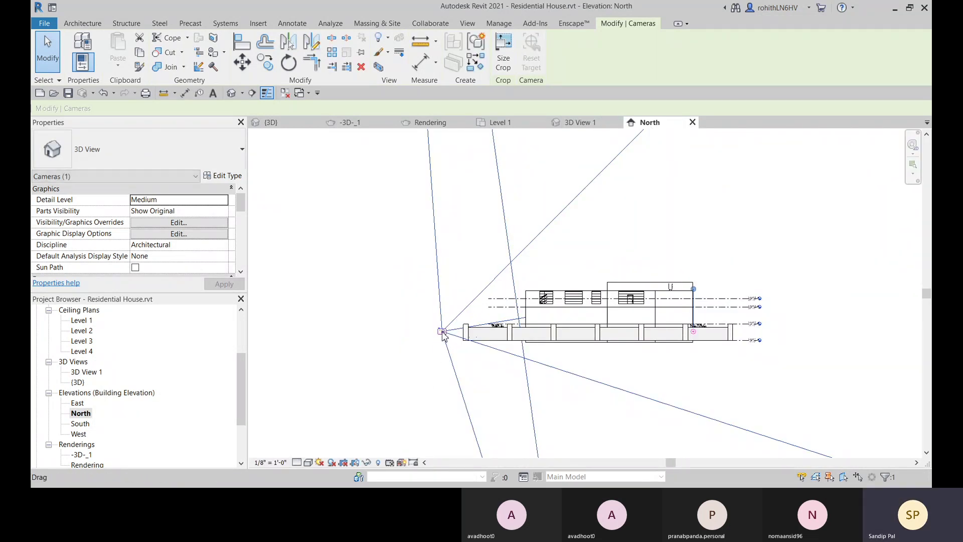
{"action": "left_click_drag", "start_coordinate": [443, 334], "coordinate": [442, 261]}
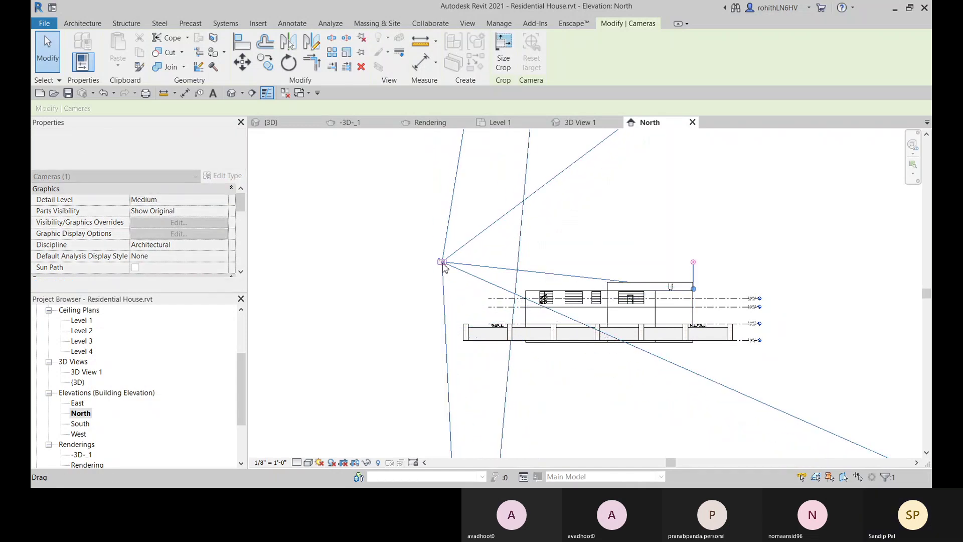
{"action": "left_click", "coordinate": [570, 127]}
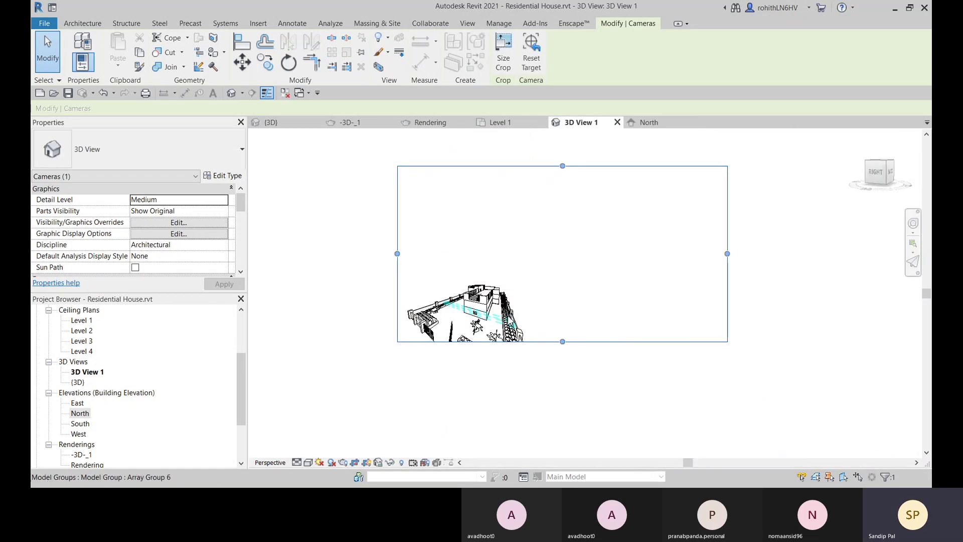
{"action": "left_click", "coordinate": [659, 126]}
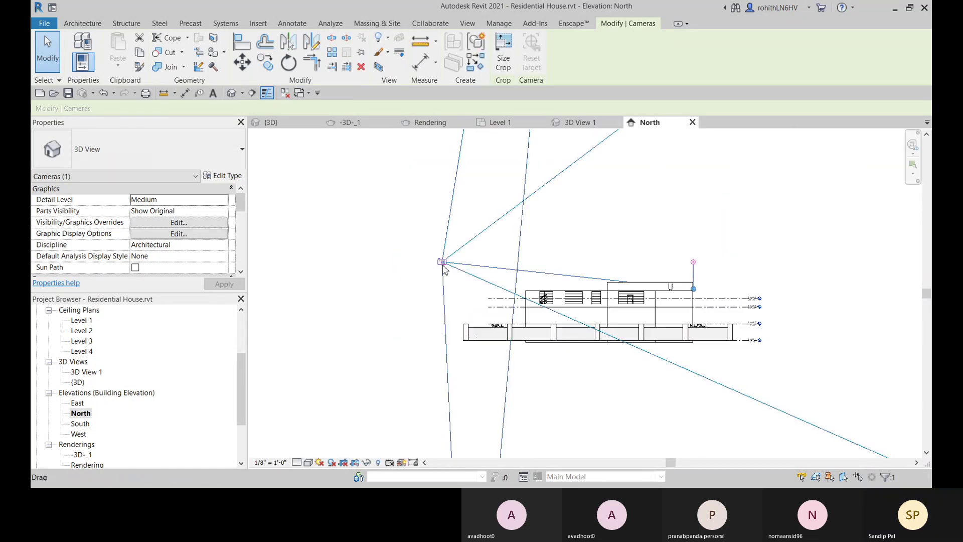
{"action": "left_click_drag", "start_coordinate": [443, 266], "coordinate": [443, 307]}
{"action": "left_click", "coordinate": [578, 122]}
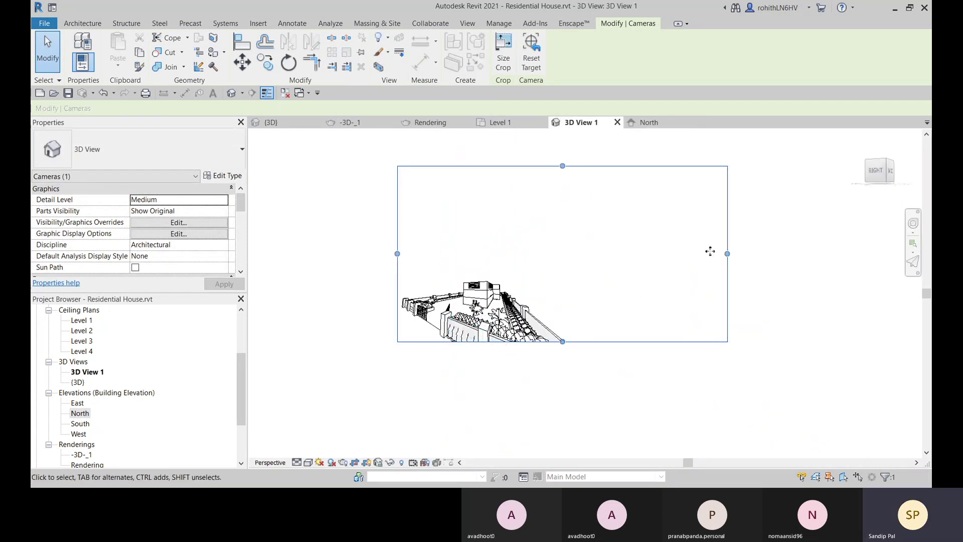
Resize the crop region of 3D View 1, extending it downward and to the right around the boundary wall
{"action": "left_click_drag", "start_coordinate": [727, 254], "coordinate": [577, 273]}
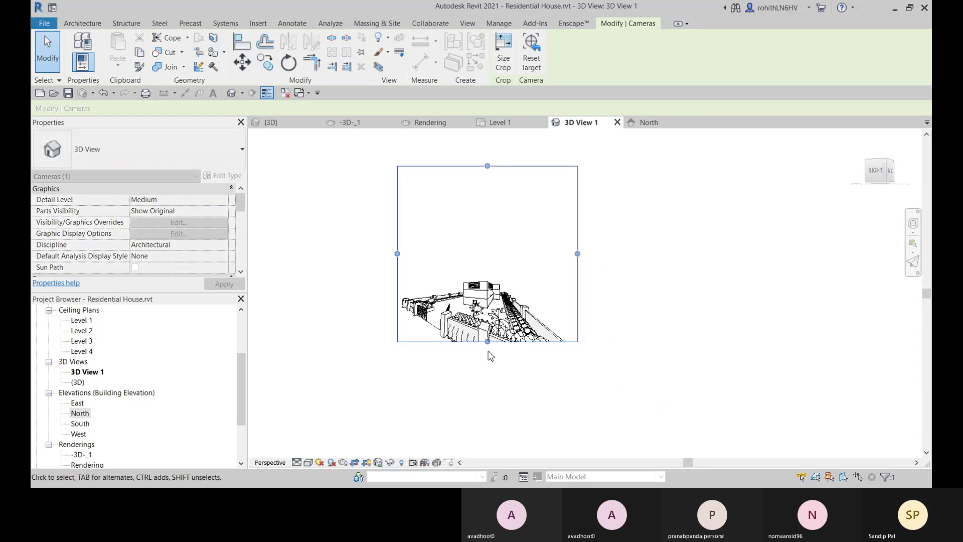
{"action": "left_click_drag", "start_coordinate": [487, 342], "coordinate": [484, 402]}
{"action": "left_click_drag", "start_coordinate": [578, 283], "coordinate": [678, 292]}
{"action": "left_click_drag", "start_coordinate": [538, 402], "coordinate": [537, 416]}
{"action": "left_click_drag", "start_coordinate": [678, 292], "coordinate": [793, 330]}
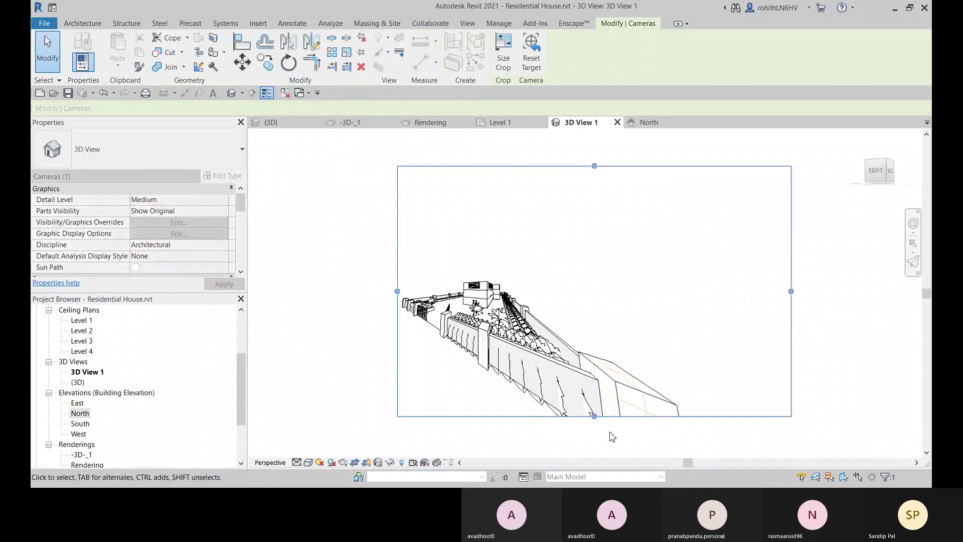
{"action": "left_click_drag", "start_coordinate": [595, 416], "coordinate": [595, 451]}
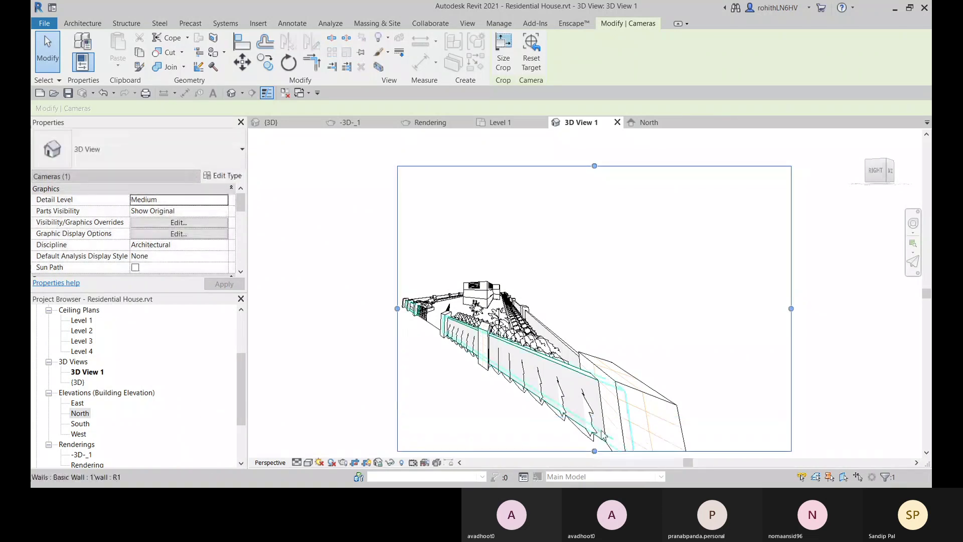
{"action": "middle_click_drag", "start_coordinate": [628, 362], "coordinate": [632, 296]}
Lower the camera's eye to just below Level 3, move its target beyond the far boundary wall, and check it in the {3D} view
{"action": "left_click", "coordinate": [672, 125]}
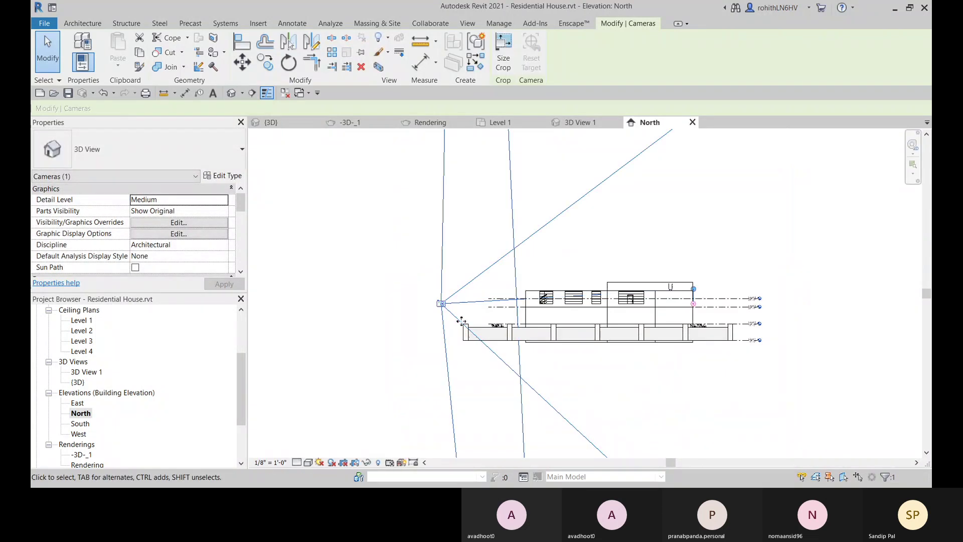
{"action": "left_click_drag", "start_coordinate": [442, 308], "coordinate": [443, 317]}
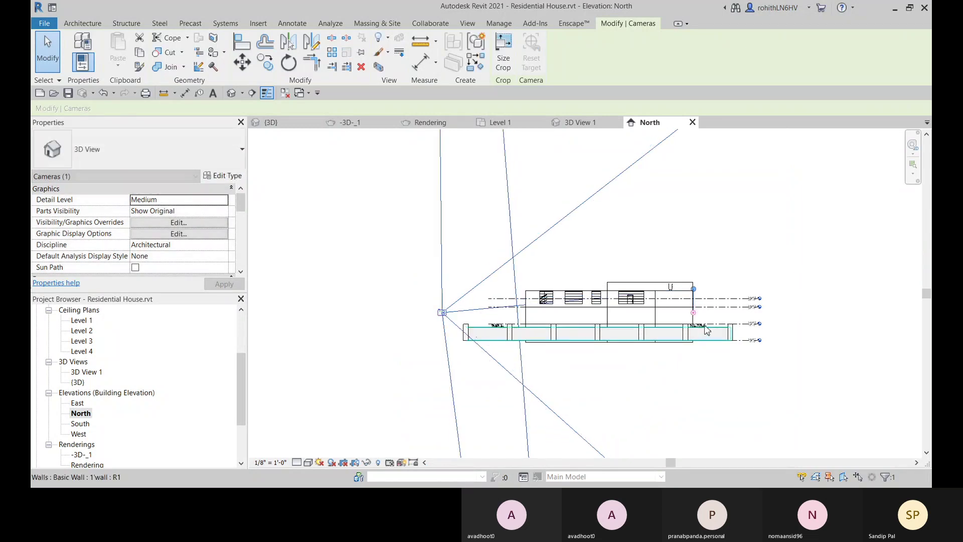
{"action": "left_click_drag", "start_coordinate": [694, 313], "coordinate": [742, 314]}
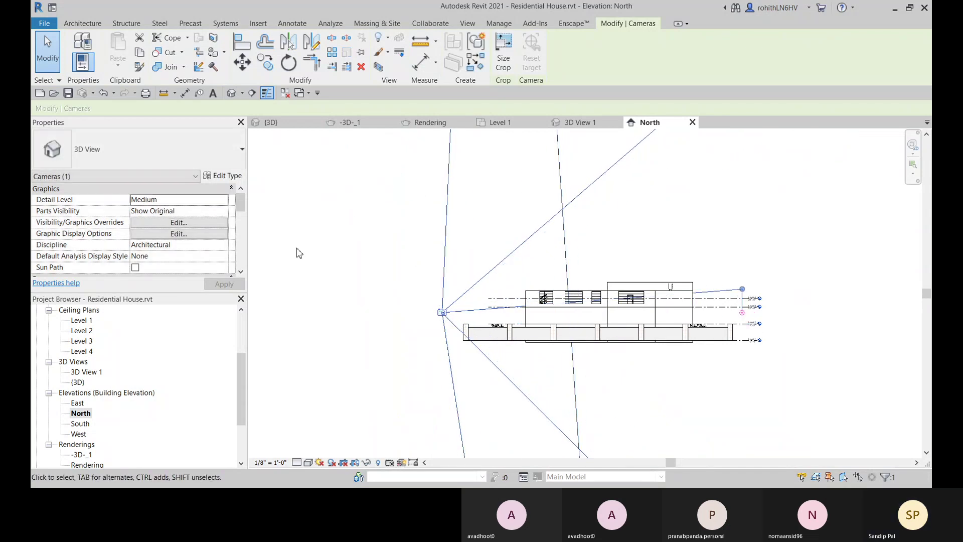
{"action": "double_click", "coordinate": [77, 382]}
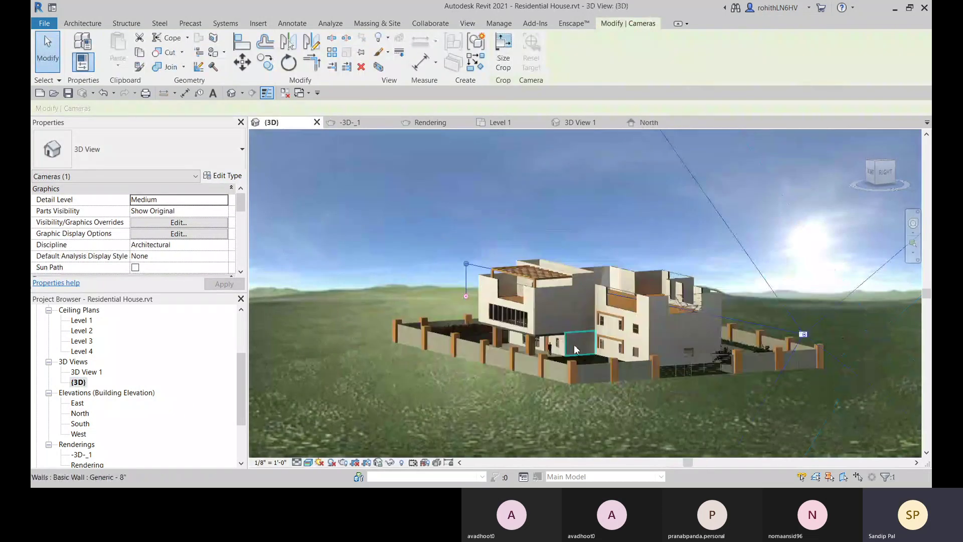
Shift the camera's target in the {3D} view and check the result in 3D View 1 and the North elevation
{"action": "middle_click_drag", "start_coordinate": [674, 401], "coordinate": [444, 252], "text": "shift"}
{"action": "left_click_drag", "start_coordinate": [443, 253], "coordinate": [475, 269]}
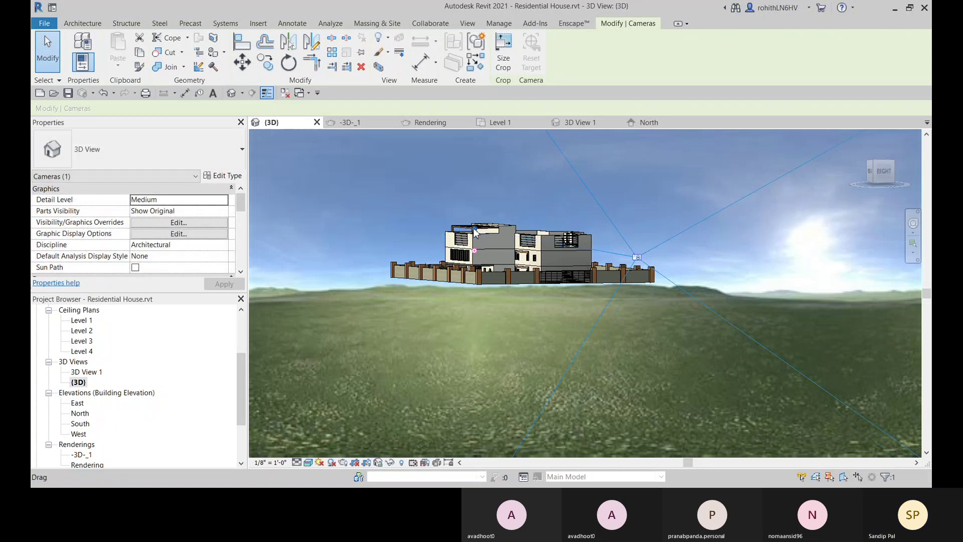
{"action": "left_click_drag", "start_coordinate": [475, 232], "coordinate": [477, 233]}
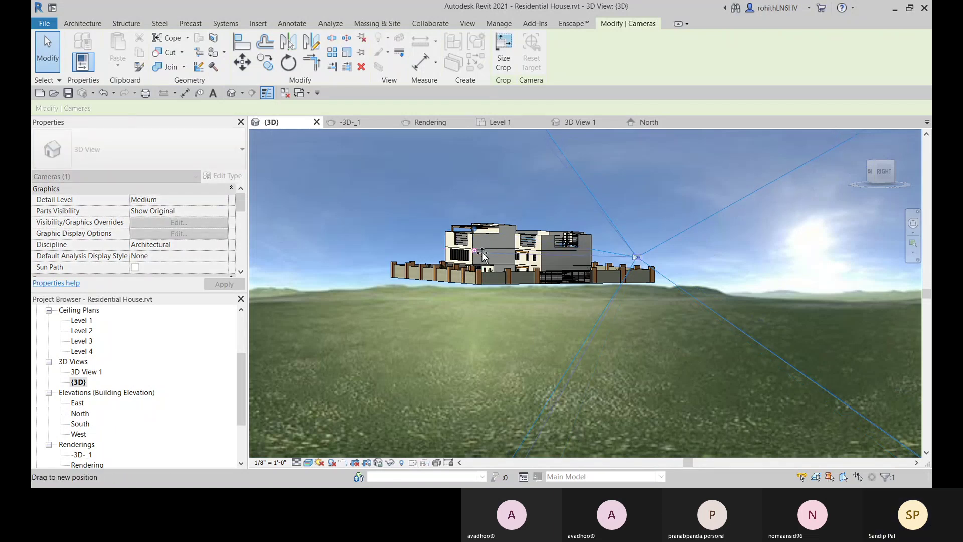
{"action": "left_click_drag", "start_coordinate": [483, 254], "coordinate": [483, 255]}
{"action": "left_click", "coordinate": [581, 122]}
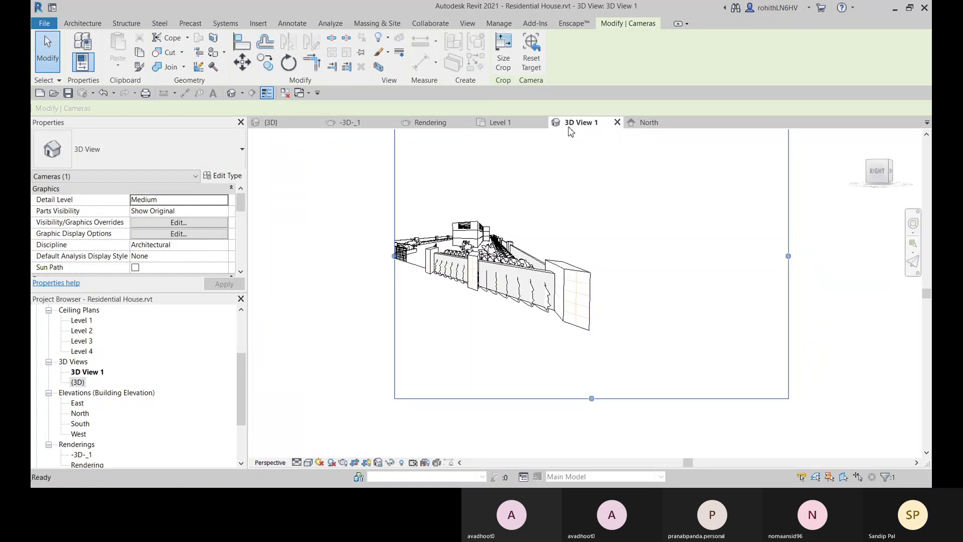
{"action": "middle_click_drag", "start_coordinate": [379, 282], "coordinate": [524, 301]}
{"action": "left_click", "coordinate": [659, 125]}
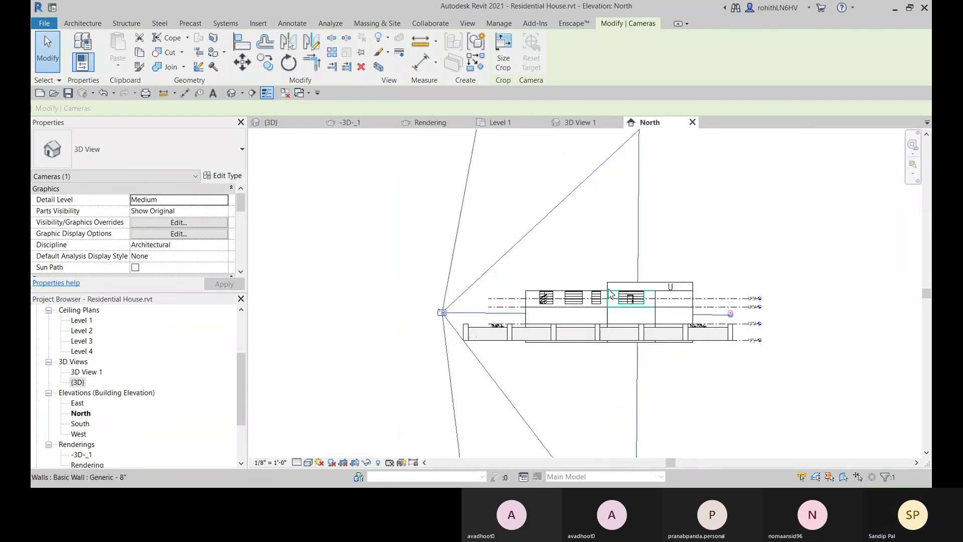
Close the North elevation and 3D View 1, and view the house from above its boundary wall in {3D}
{"action": "left_click", "coordinate": [693, 122]}
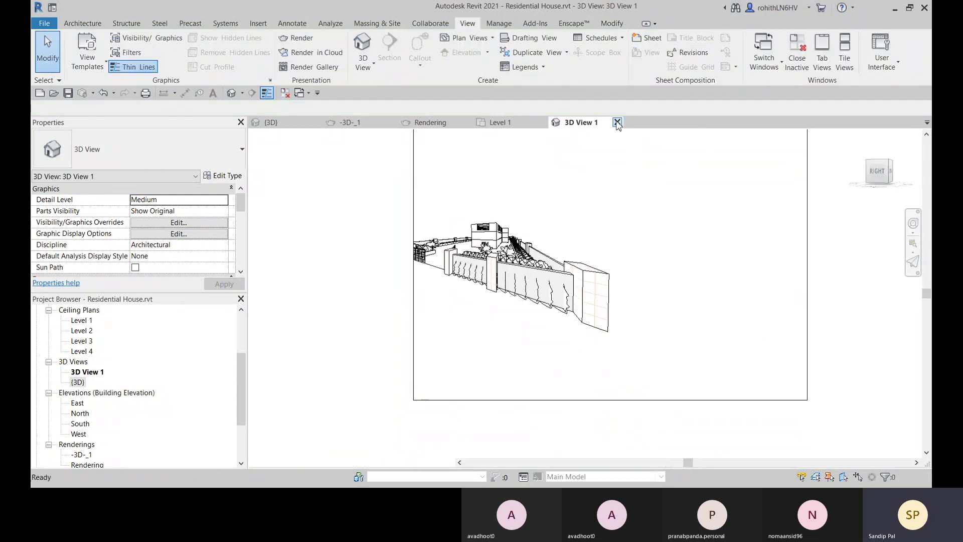
{"action": "left_click", "coordinate": [618, 122]}
{"action": "middle_click_drag", "start_coordinate": [488, 304], "coordinate": [462, 364], "text": "shift"}
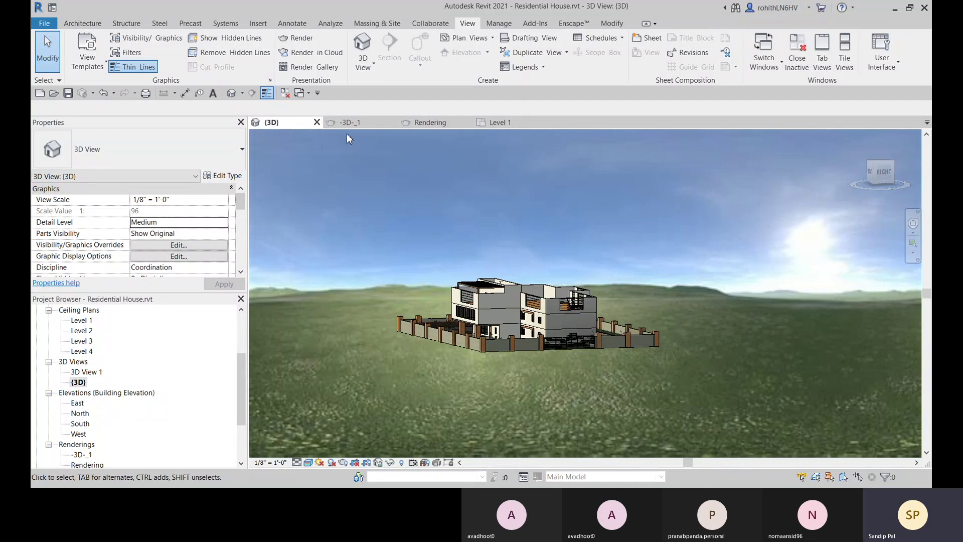
Start a perspective walkthrough in the Level 1 plan, placing key frames from outside the gate to the house's northeast corner
{"action": "left_click", "coordinate": [492, 125]}
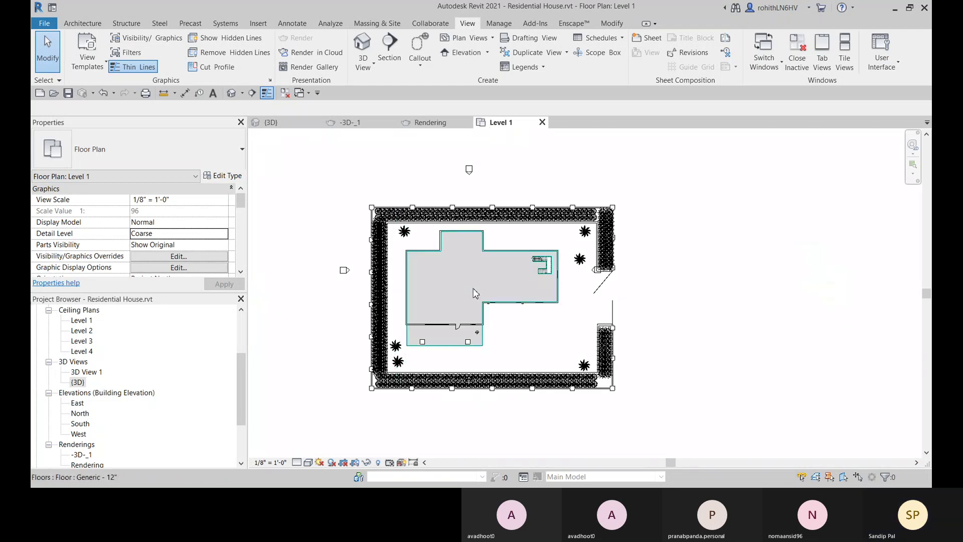
{"action": "scroll", "coordinate": [473, 289], "scroll_direction": "down", "scroll_amount": 2}
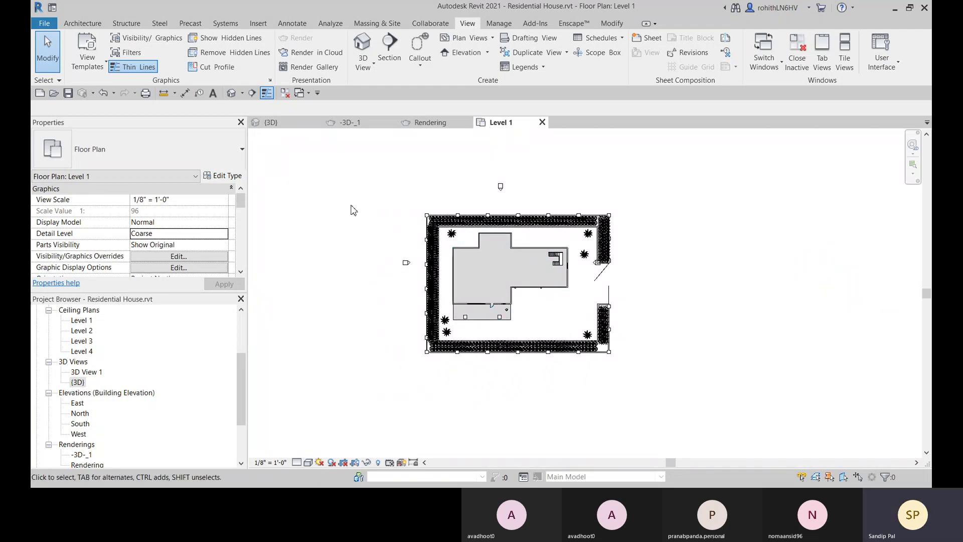
{"action": "left_click", "coordinate": [364, 69]}
{"action": "left_click", "coordinate": [382, 141]}
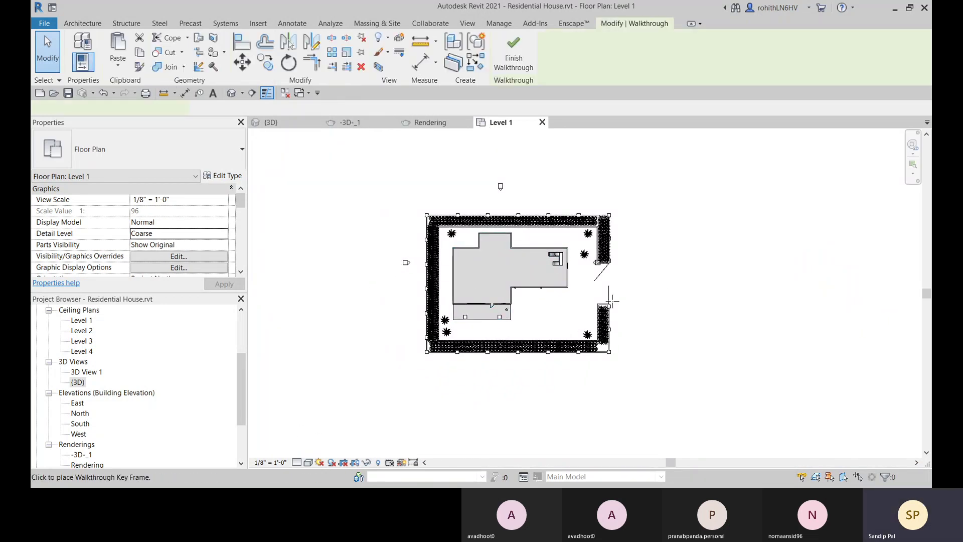
{"action": "middle_click_drag", "start_coordinate": [540, 334], "coordinate": [547, 327]}
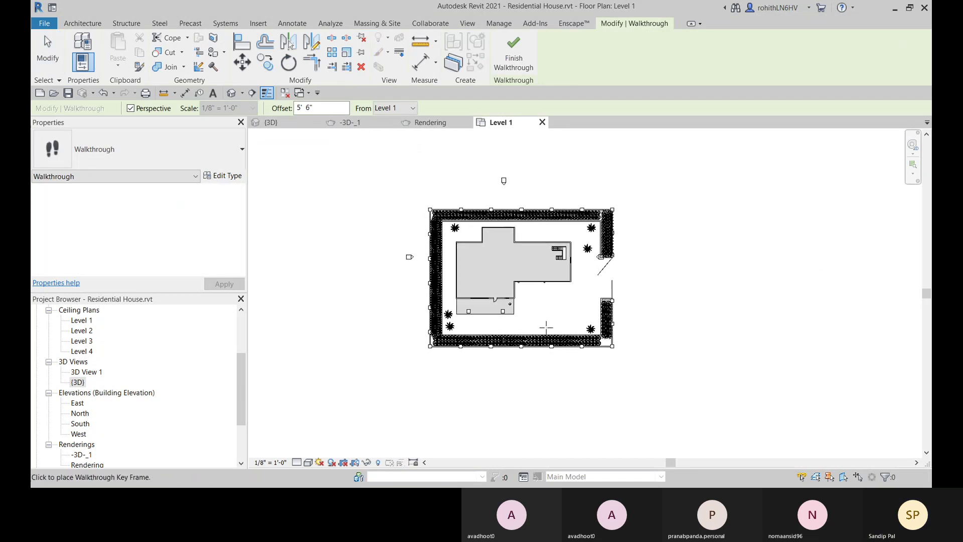
{"action": "scroll", "coordinate": [636, 319], "scroll_direction": "up", "scroll_amount": 2}
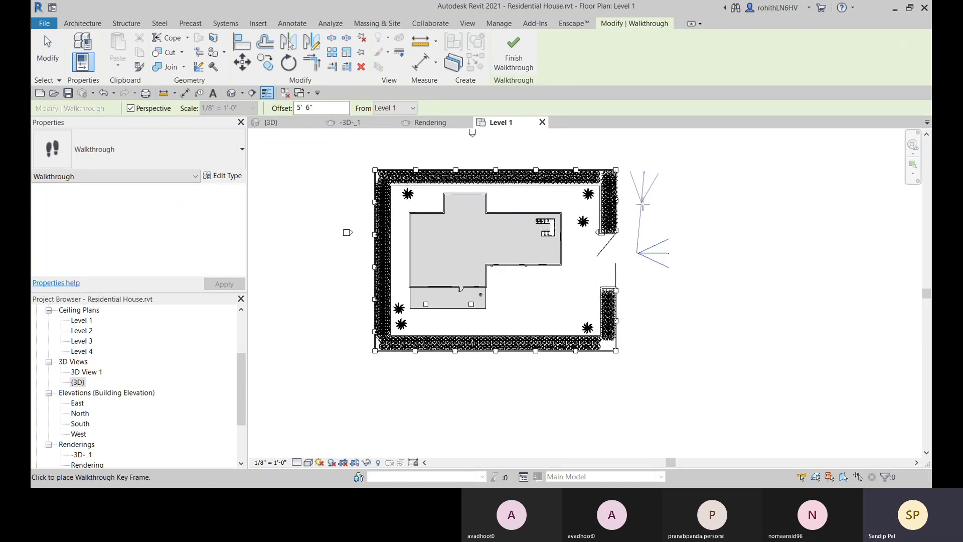
{"action": "middle_click_drag", "start_coordinate": [650, 206], "coordinate": [653, 218]}
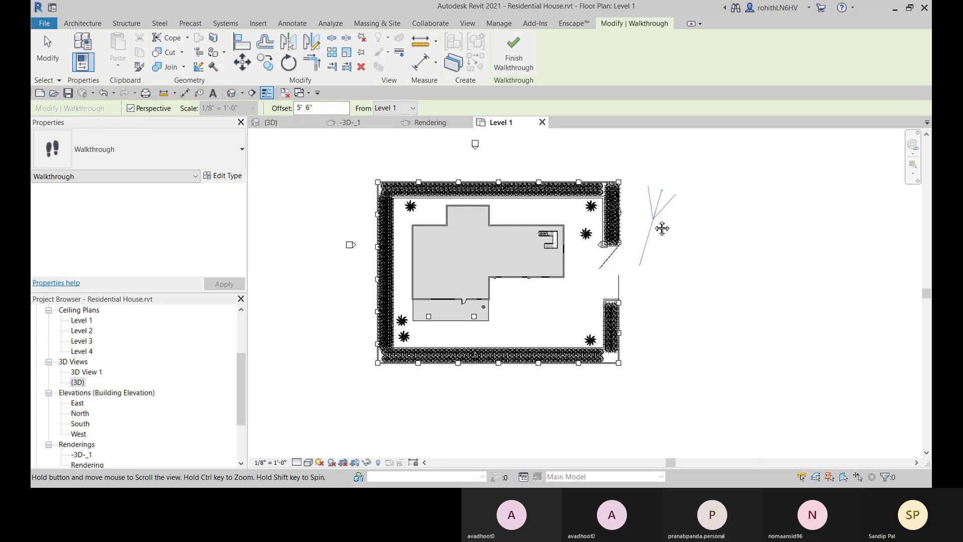
{"action": "left_click", "coordinate": [593, 271]}
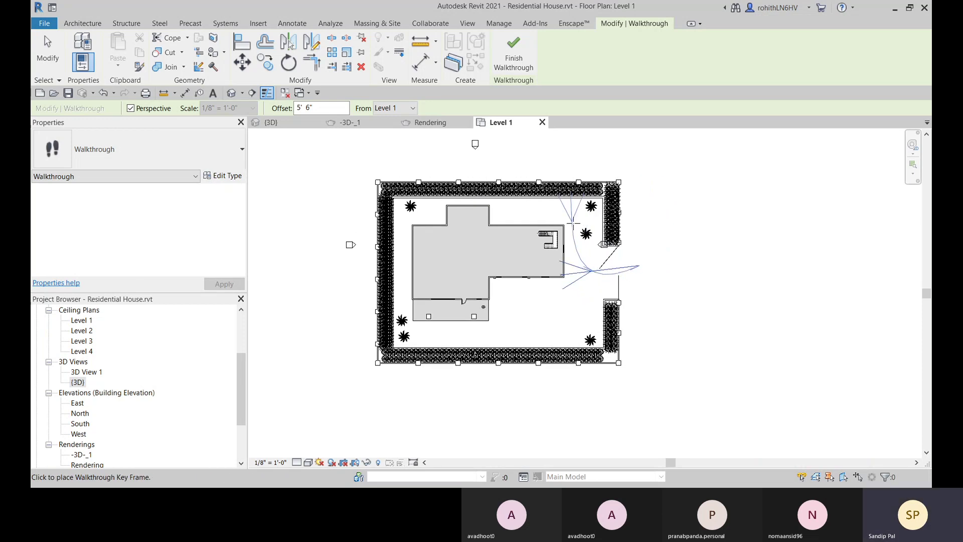
{"action": "left_click", "coordinate": [572, 219]}
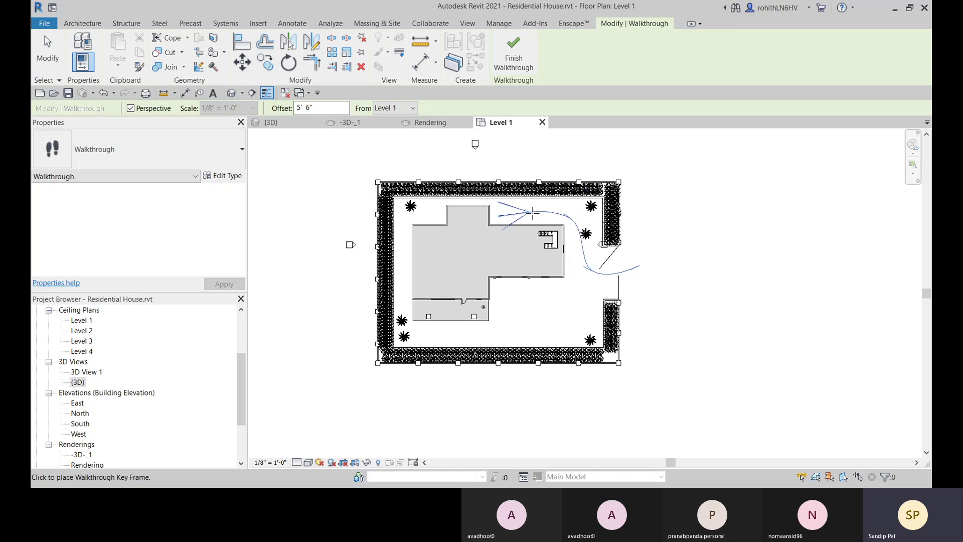
Continue the walkthrough path with key frames along the house's north side and around its northwest corner
{"action": "scroll", "coordinate": [532, 213], "scroll_direction": "up", "scroll_amount": 5}
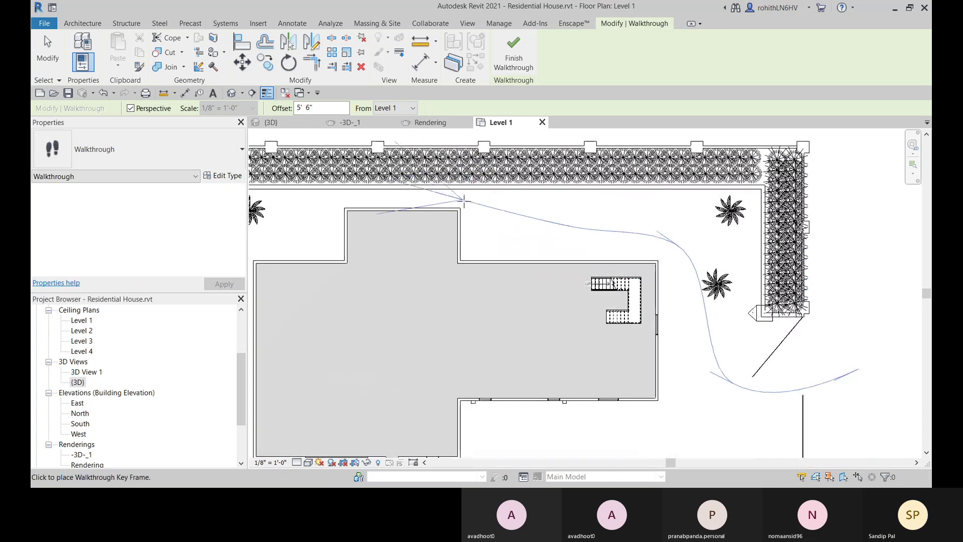
{"action": "left_click", "coordinate": [462, 199]}
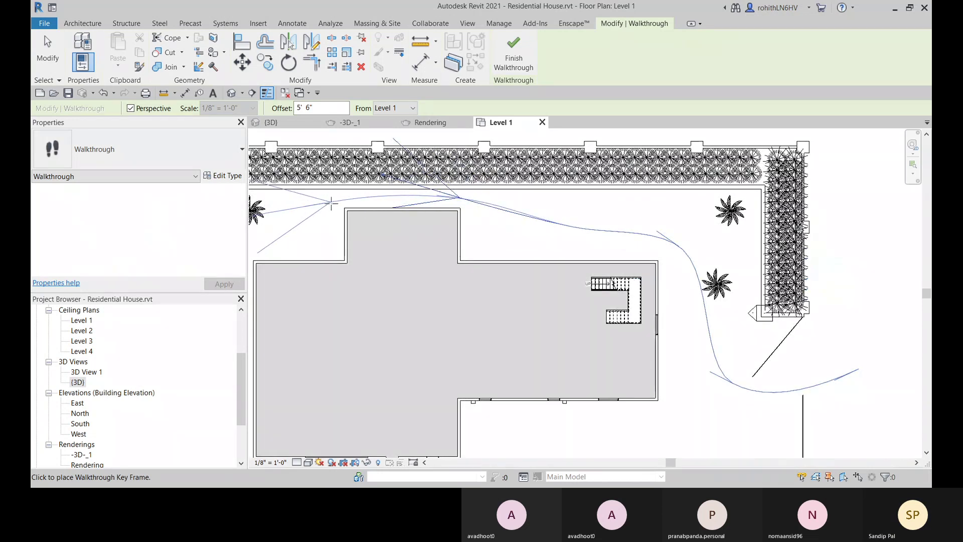
{"action": "left_click", "coordinate": [328, 204]}
{"action": "middle_click_drag", "start_coordinate": [344, 230], "coordinate": [535, 195]}
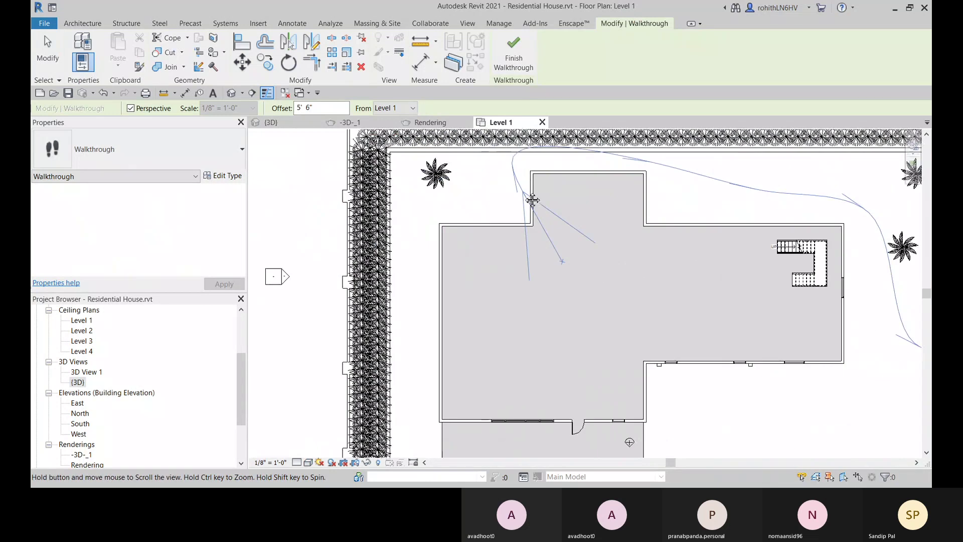
{"action": "left_click", "coordinate": [411, 204]}
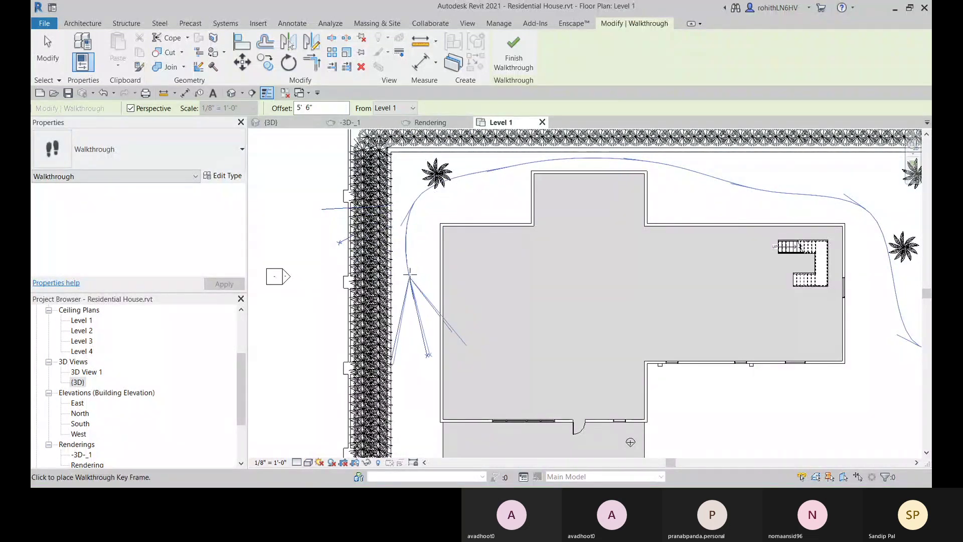
Place walkthrough key frames down the house's west side and past the front porch, heading back toward the gate
{"action": "scroll", "coordinate": [452, 226], "scroll_direction": "down", "scroll_amount": 3}
{"action": "left_click", "coordinate": [452, 253]}
{"action": "left_click", "coordinate": [469, 323]}
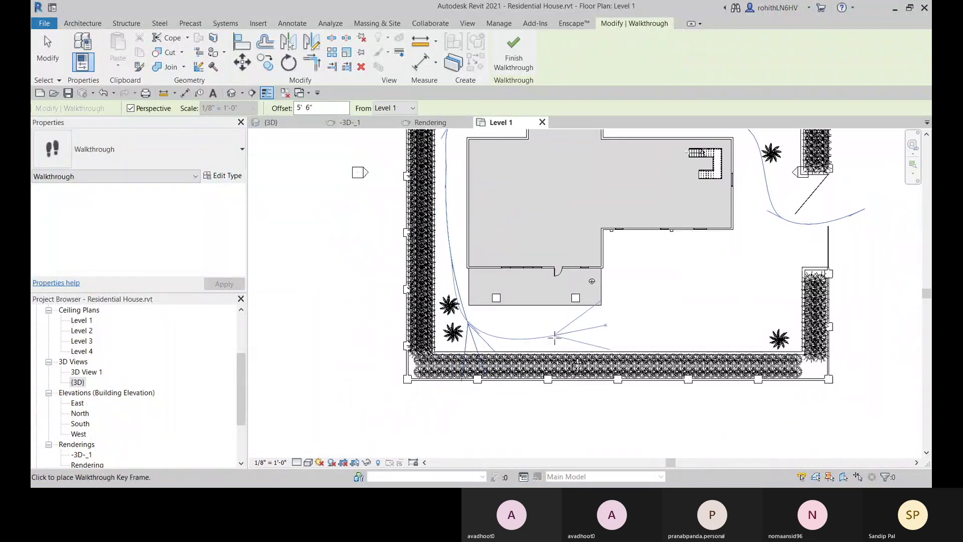
{"action": "left_click", "coordinate": [555, 338]}
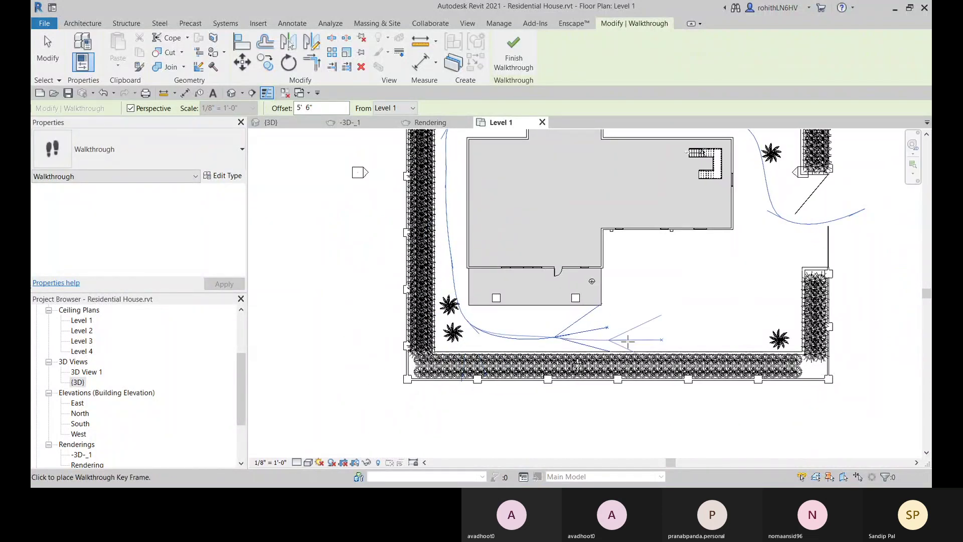
{"action": "left_click", "coordinate": [666, 322]}
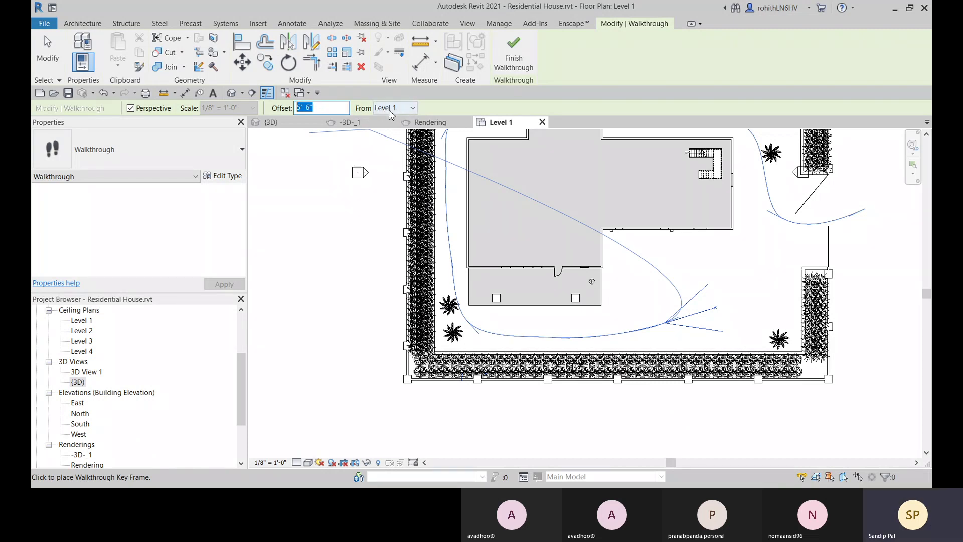
Set the key frame base level to Level 2 and route the path out through the gate and around the boundary's northeast corner
{"action": "left_click", "coordinate": [410, 109]}
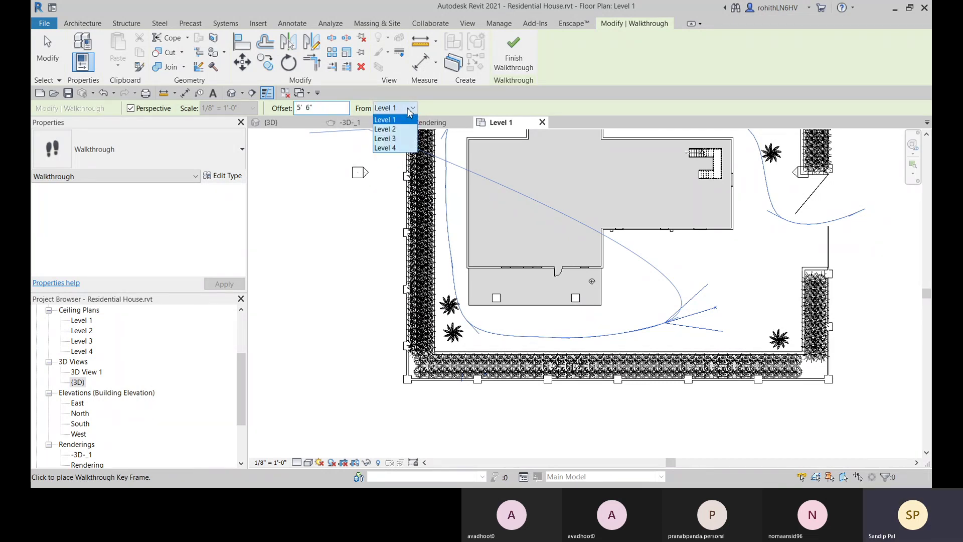
{"action": "left_click", "coordinate": [401, 129]}
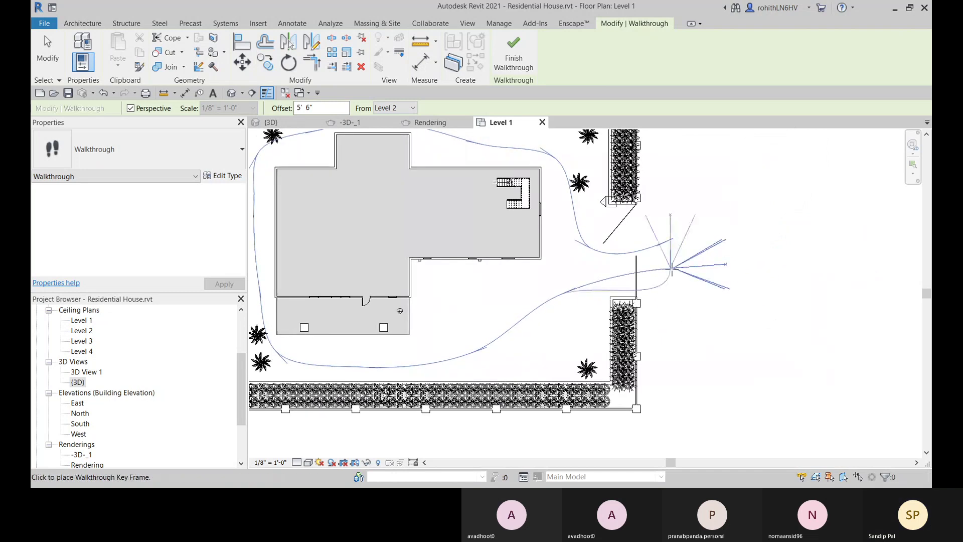
{"action": "middle_click_drag", "start_coordinate": [713, 200], "coordinate": [741, 290]}
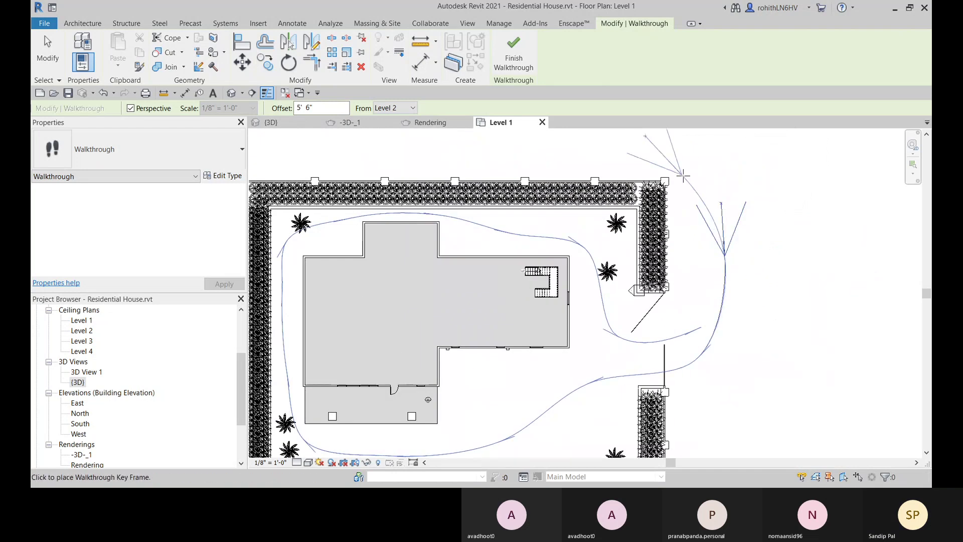
{"action": "scroll", "coordinate": [688, 163], "scroll_direction": "down", "scroll_amount": 2}
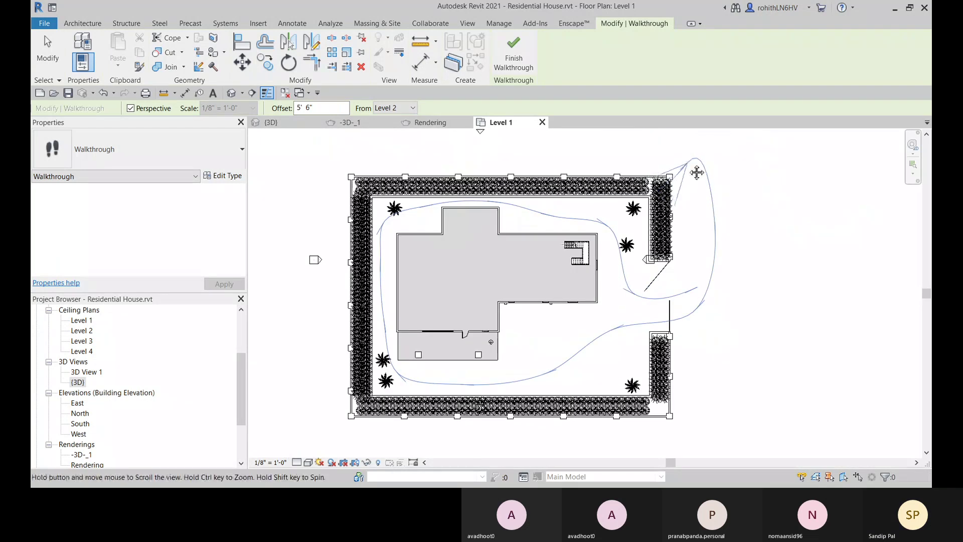
{"action": "middle_click_drag", "start_coordinate": [684, 164], "coordinate": [780, 209]}
{"action": "left_click", "coordinate": [662, 169]}
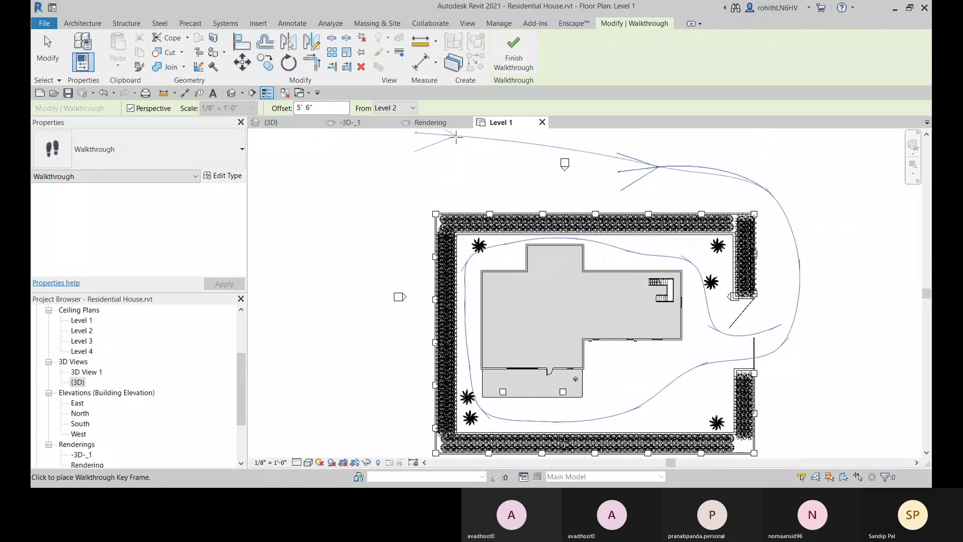
Set the base level to Level 3 and continue the path outside the boundary's west and south walls
{"action": "left_click", "coordinate": [405, 108]}
{"action": "left_click", "coordinate": [387, 132]}
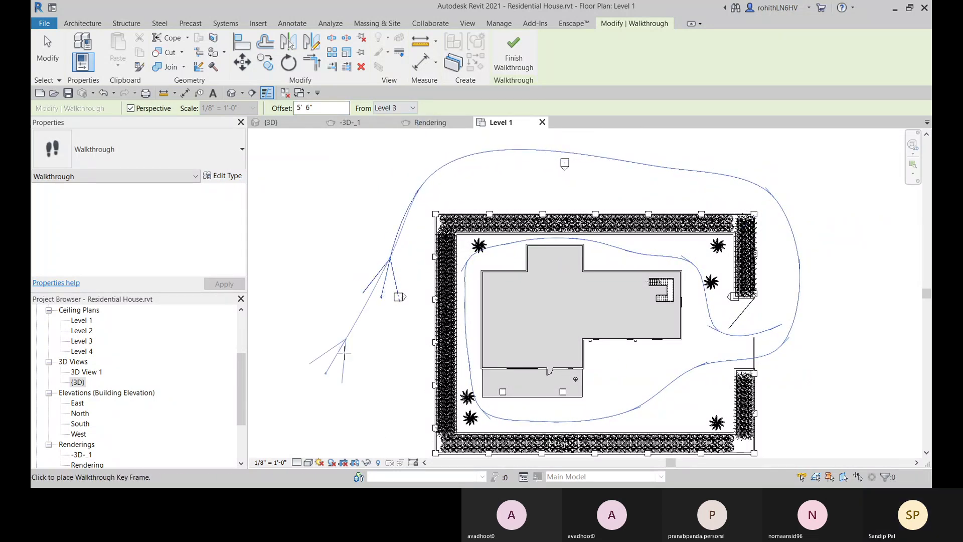
{"action": "middle_click_drag", "start_coordinate": [388, 401], "coordinate": [394, 322]}
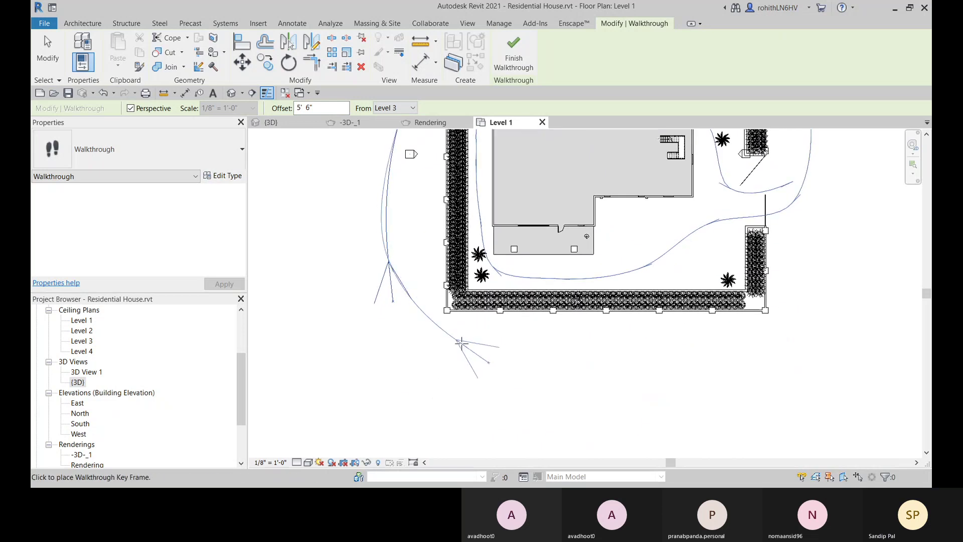
{"action": "left_click", "coordinate": [483, 368]}
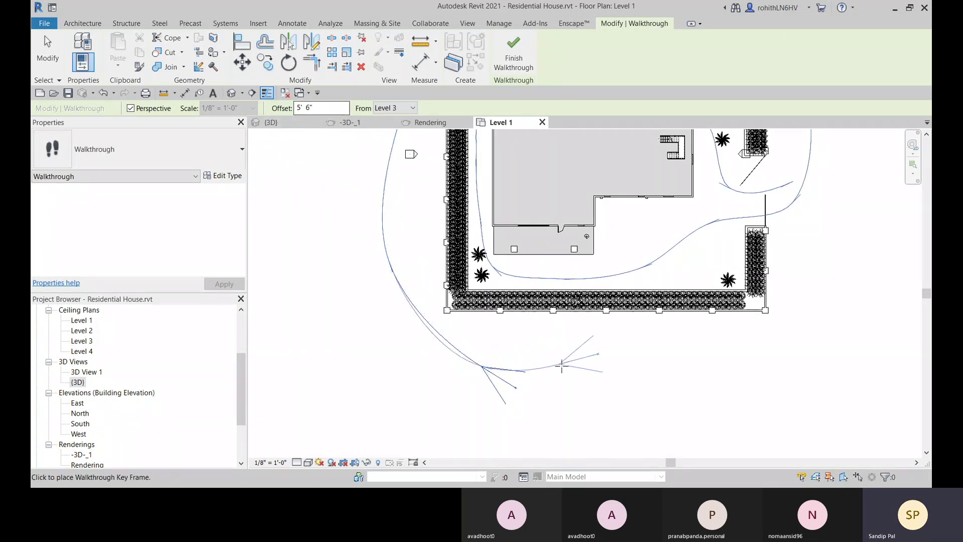
{"action": "left_click", "coordinate": [711, 355]}
Place the last key frames around the boundary's southeast corner to outside the gate, and finish the walkthrough
{"action": "middle_click_drag", "start_coordinate": [693, 364], "coordinate": [346, 385]}
{"action": "left_click", "coordinate": [495, 334]}
{"action": "left_click", "coordinate": [517, 220]}
{"action": "middle_click_drag", "start_coordinate": [517, 243], "coordinate": [786, 281]}
{"action": "left_click", "coordinate": [514, 62]}
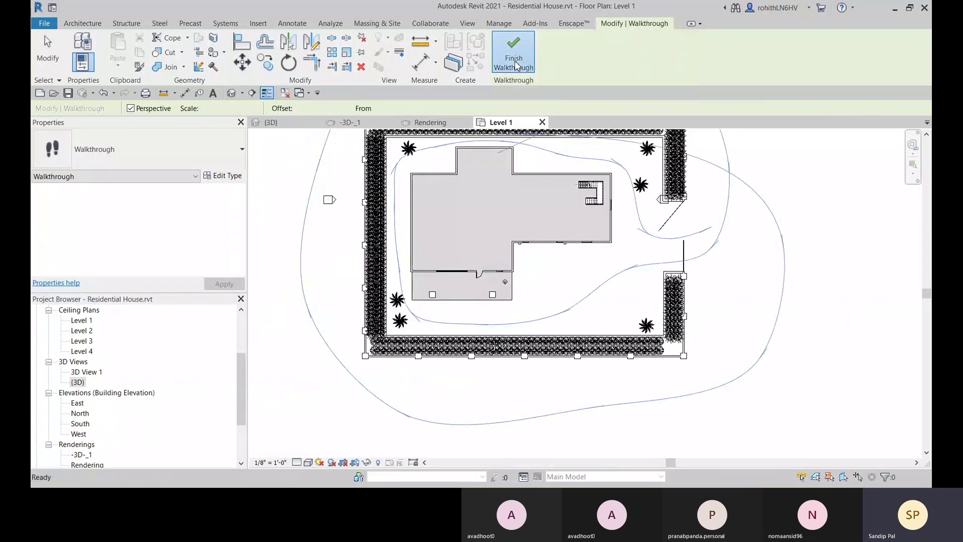
Edit the walkthrough and, at frame 300, adjust the camera's far clip and turn its target toward the house
{"action": "scroll", "coordinate": [640, 321], "scroll_direction": "down", "scroll_amount": 2}
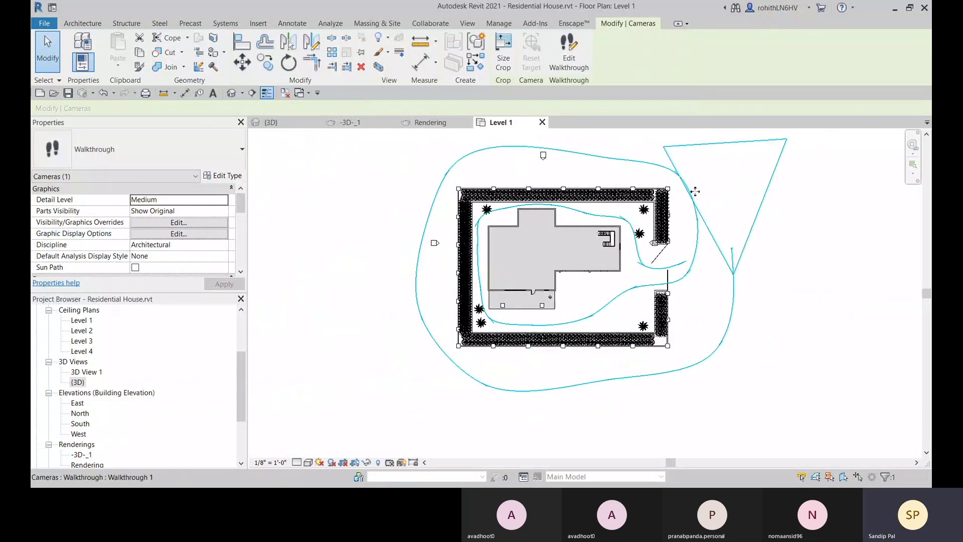
{"action": "left_click", "coordinate": [569, 58]}
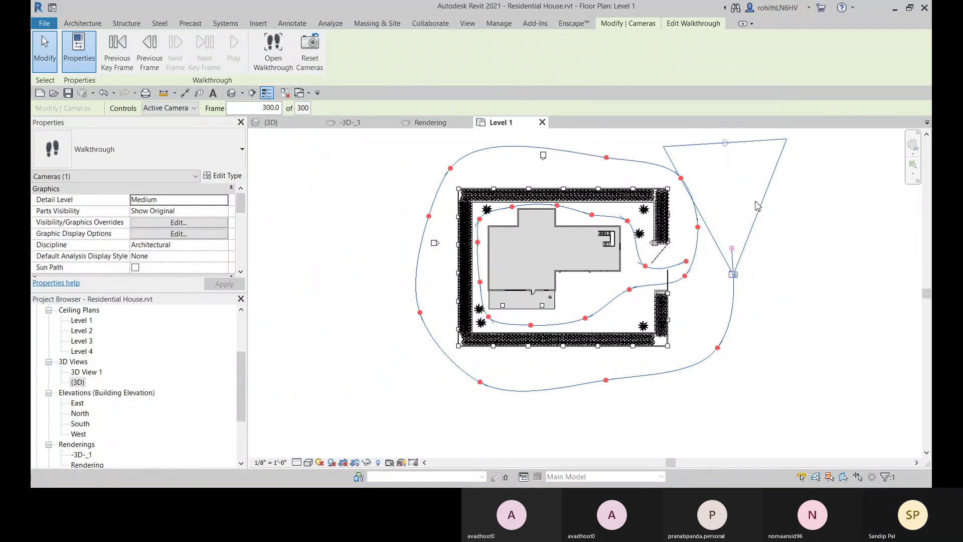
{"action": "left_click_drag", "start_coordinate": [726, 145], "coordinate": [705, 155]}
{"action": "left_click_drag", "start_coordinate": [731, 249], "coordinate": [677, 278]}
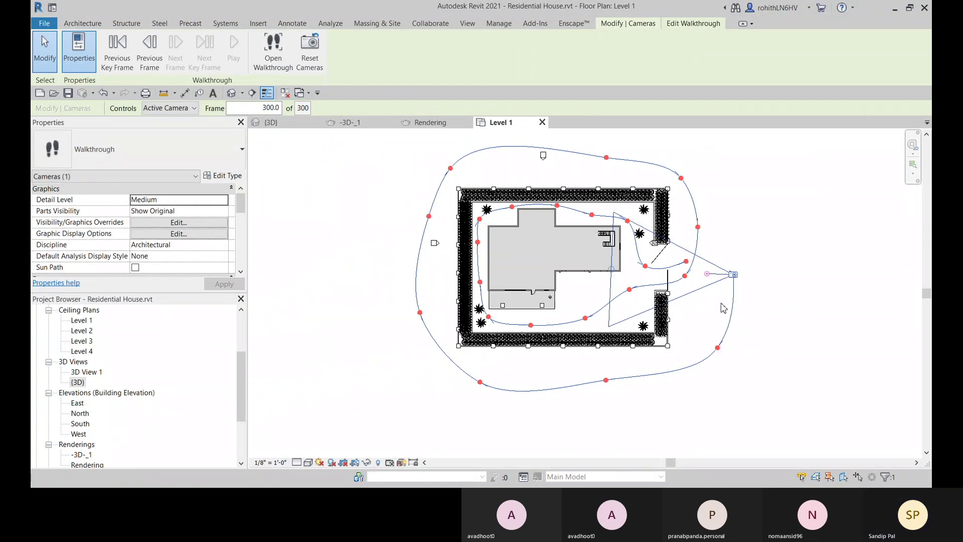
At the southeast corner key frame, frame 282.7, extend the camera's far clip and turn its target toward the house, and keep editing the walkthrough
{"action": "left_click_drag", "start_coordinate": [736, 283], "coordinate": [719, 349]}
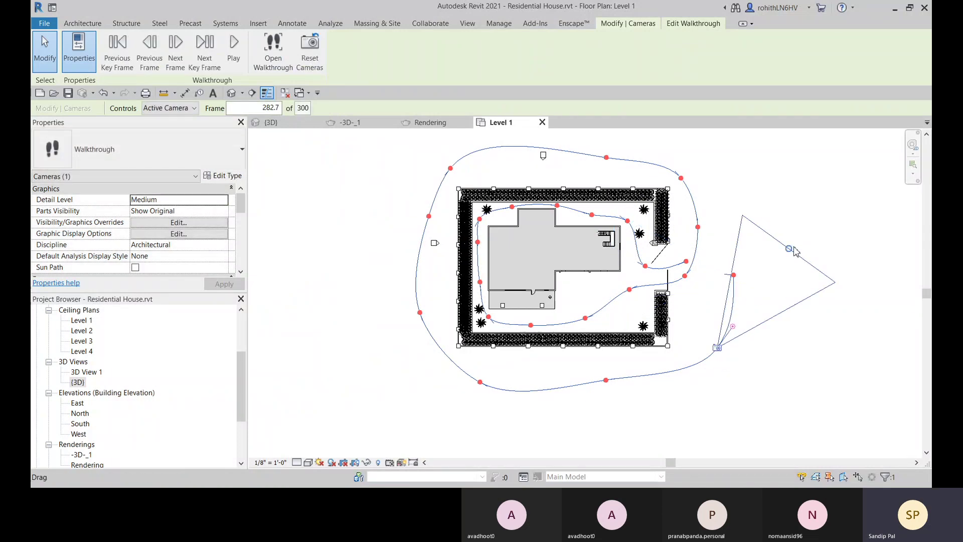
{"action": "left_click_drag", "start_coordinate": [790, 249], "coordinate": [798, 214]}
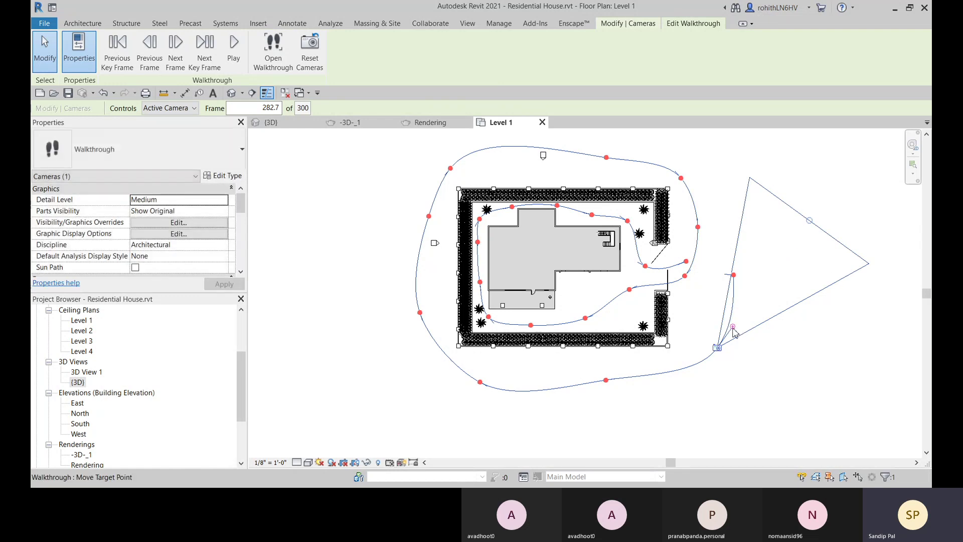
{"action": "left_click_drag", "start_coordinate": [734, 329], "coordinate": [675, 328]}
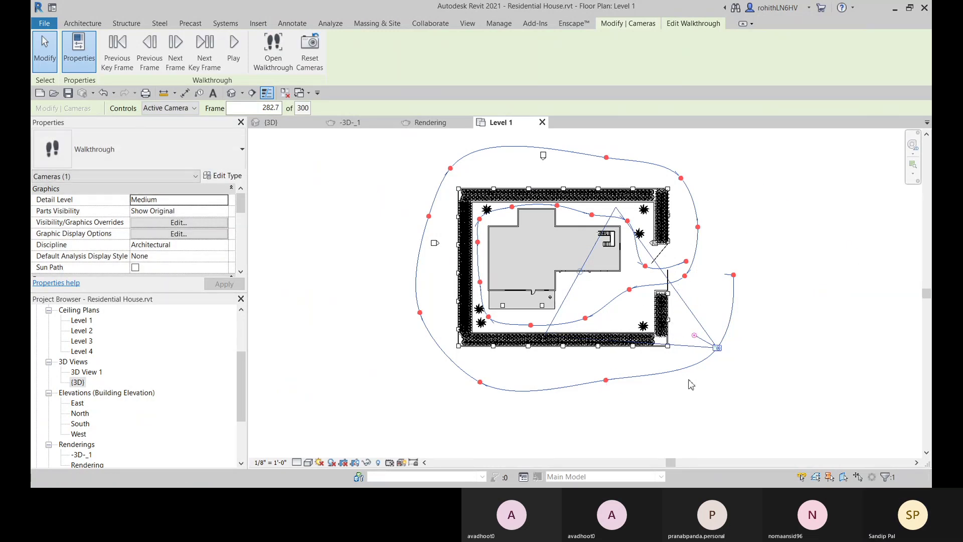
{"action": "left_click", "coordinate": [608, 385]}
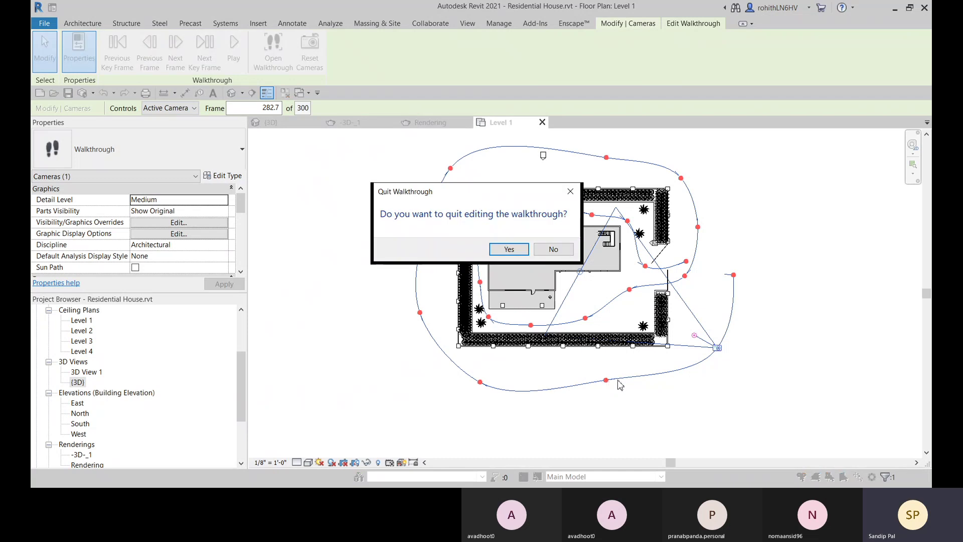
{"action": "left_click", "coordinate": [554, 249]}
Aim the cameras of the key frames along the south side and around the southwest corner at the house
{"action": "left_click_drag", "start_coordinate": [721, 354], "coordinate": [579, 329]}
{"action": "left_click_drag", "start_coordinate": [607, 381], "coordinate": [482, 385]}
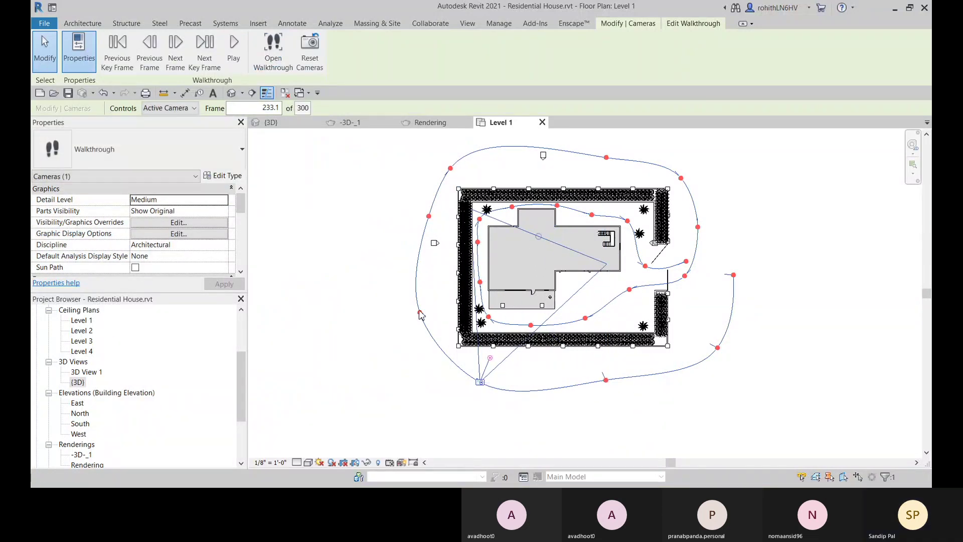
{"action": "left_click_drag", "start_coordinate": [474, 383], "coordinate": [463, 390]}
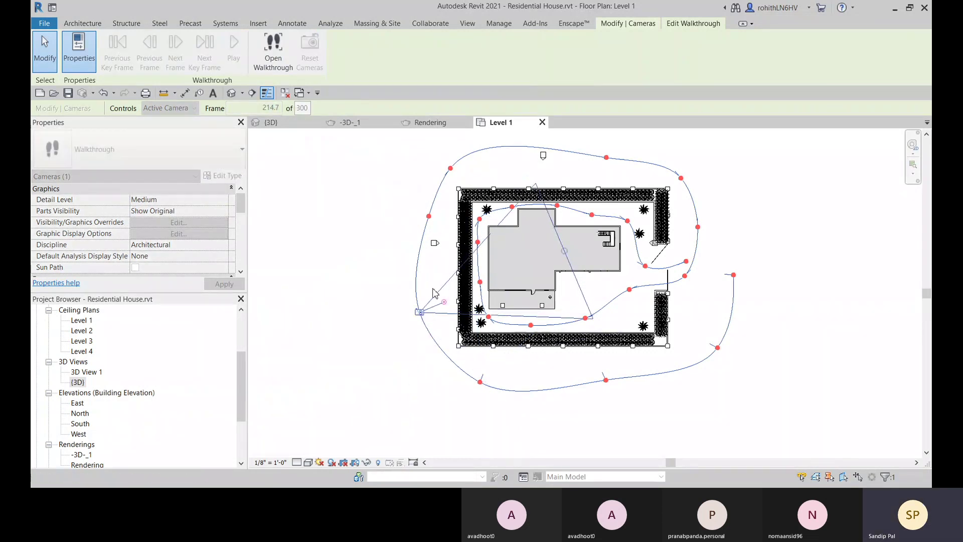
{"action": "left_click_drag", "start_coordinate": [420, 315], "coordinate": [417, 390]}
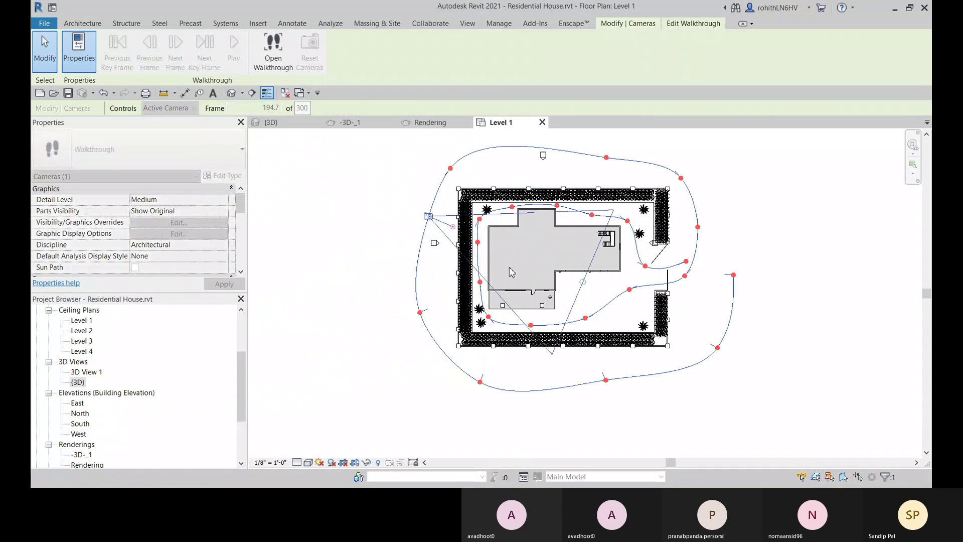
Aim the cameras of the upper west, northwest corner and north key frames at the house, and adjust the far clip at frame 151.7
{"action": "left_click_drag", "start_coordinate": [426, 208], "coordinate": [366, 300]}
{"action": "left_click_drag", "start_coordinate": [435, 193], "coordinate": [498, 225]}
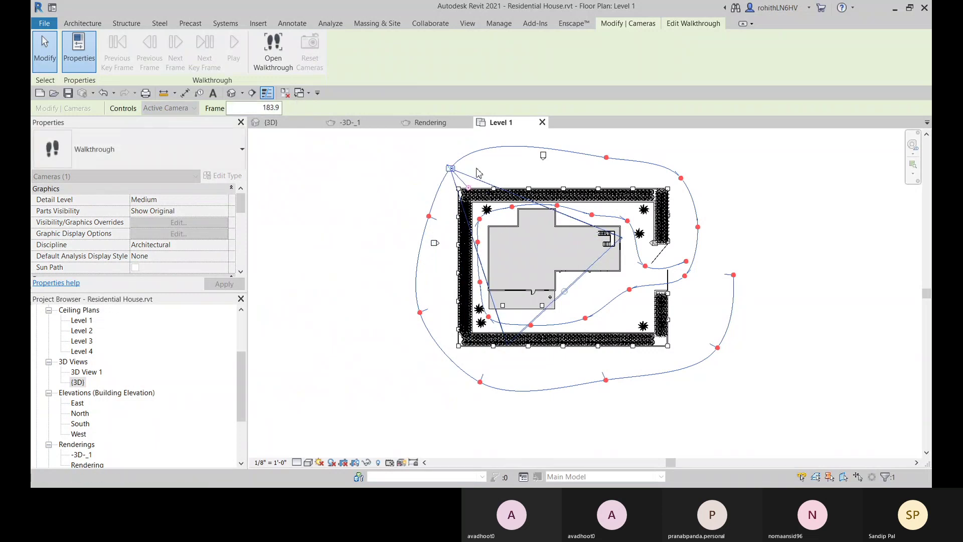
{"action": "left_click_drag", "start_coordinate": [457, 174], "coordinate": [607, 159]}
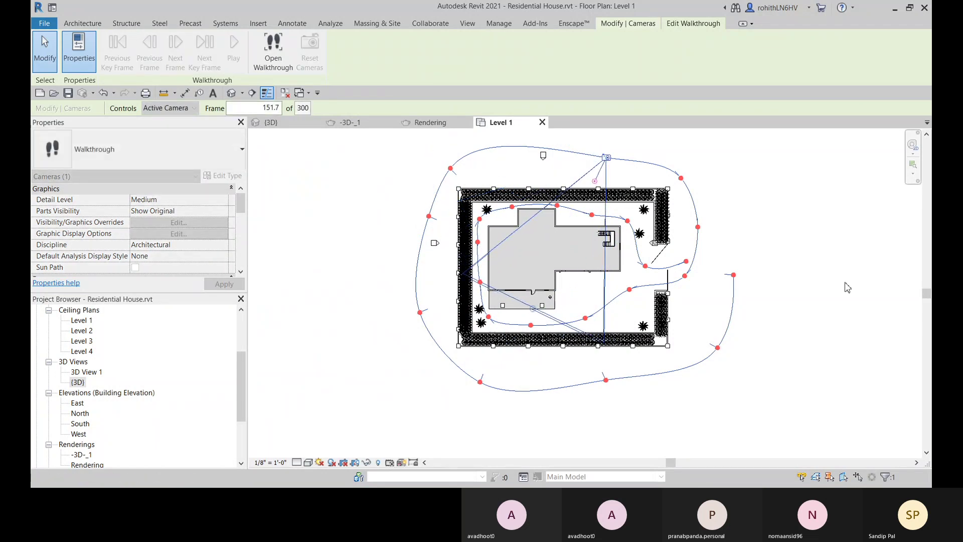
{"action": "left_click_drag", "start_coordinate": [532, 314], "coordinate": [527, 316]}
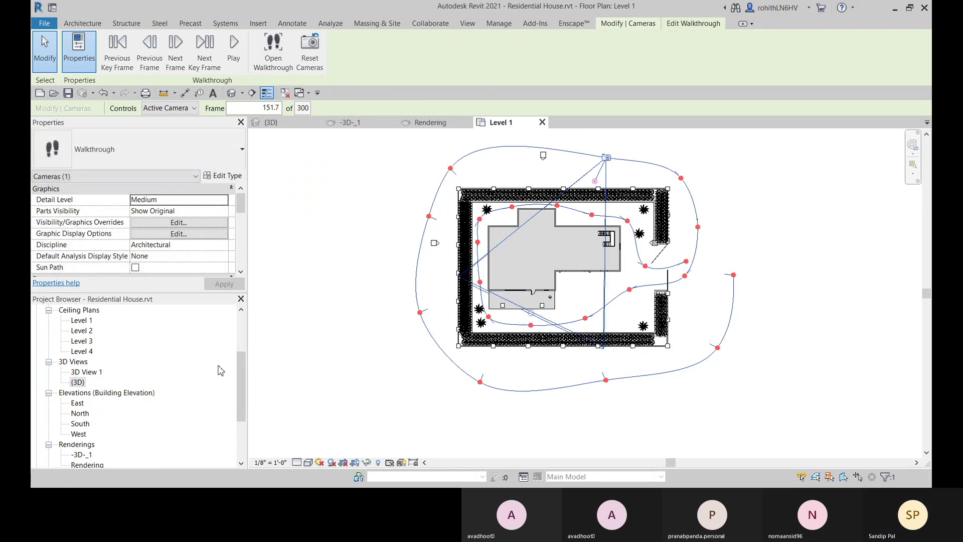
Turn Far Clip Active off for the camera at frame 151.7 and switch it back on
{"action": "scroll", "coordinate": [137, 230], "scroll_direction": "down", "scroll_amount": 2}
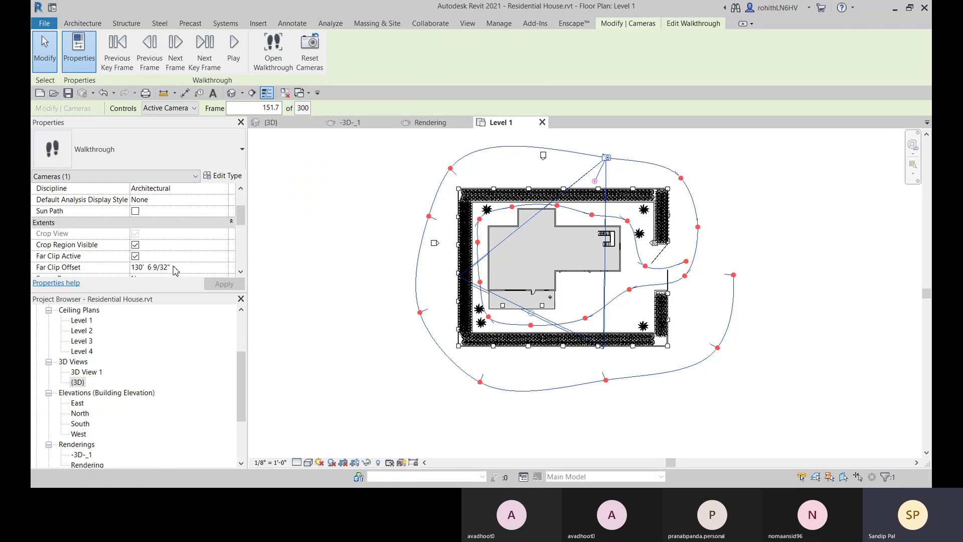
{"action": "scroll", "coordinate": [178, 270], "scroll_direction": "down", "scroll_amount": 1}
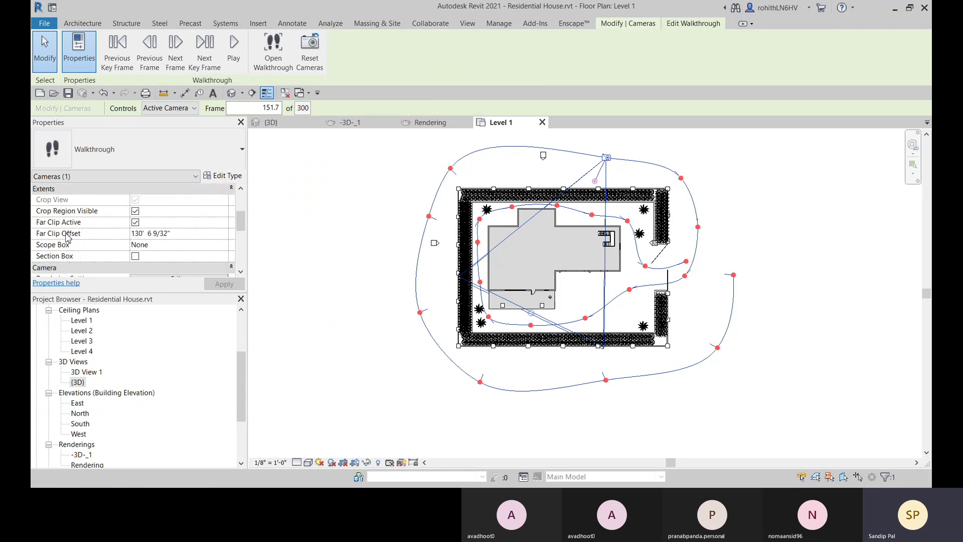
{"action": "left_click", "coordinate": [135, 222]}
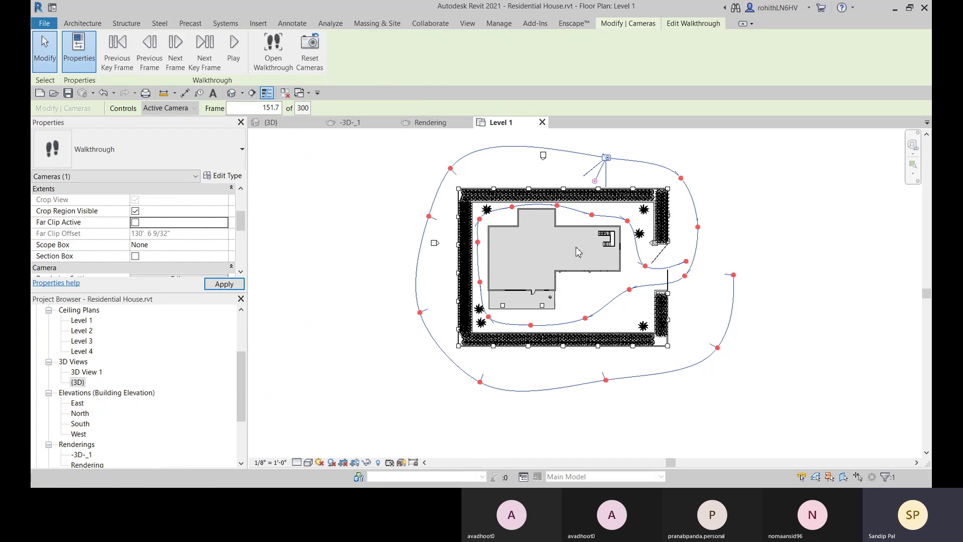
{"action": "left_click", "coordinate": [136, 222]}
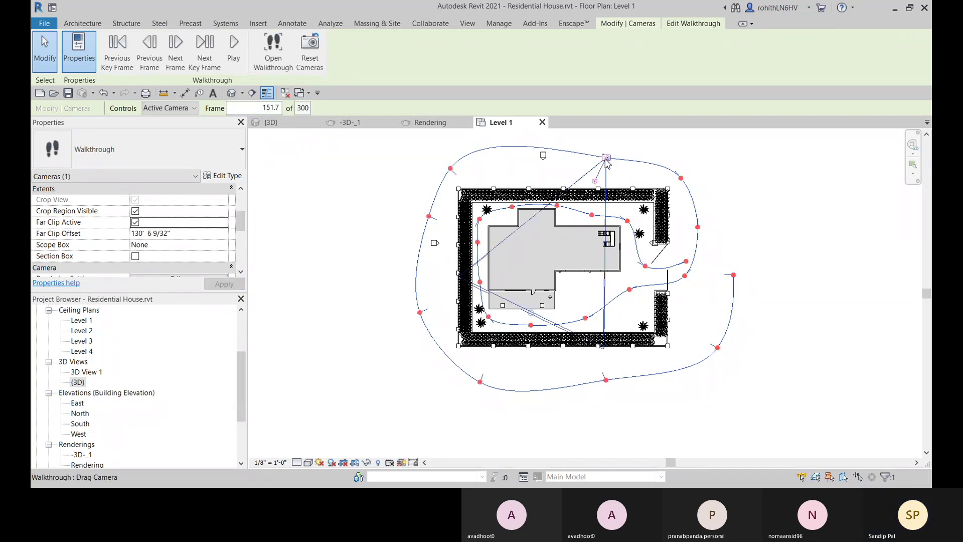
Aim the cameras of the northeast corner, east side and gate key frames at the house, working back to frame 104.0
{"action": "left_click_drag", "start_coordinate": [679, 181], "coordinate": [629, 231]}
{"action": "left_click_drag", "start_coordinate": [687, 183], "coordinate": [686, 193]}
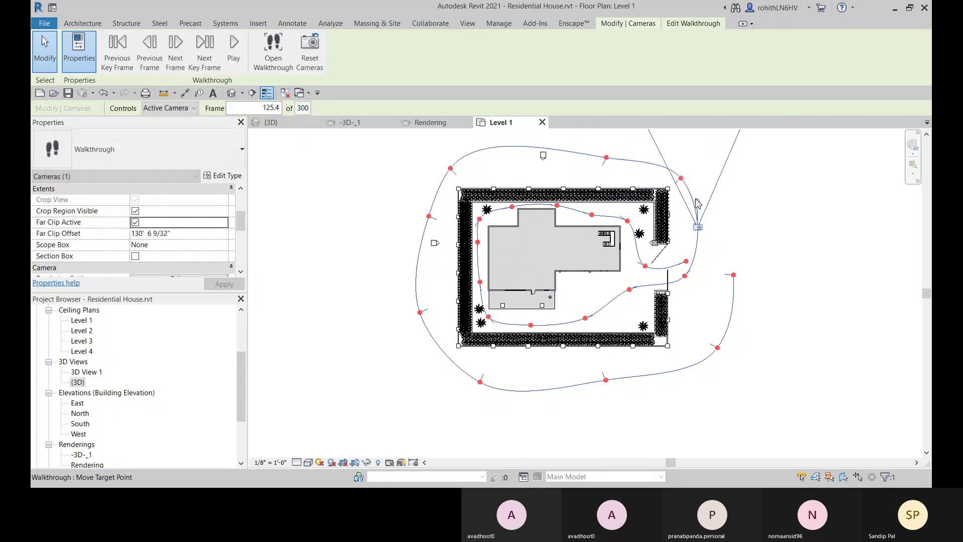
{"action": "left_click_drag", "start_coordinate": [646, 252], "coordinate": [686, 276]}
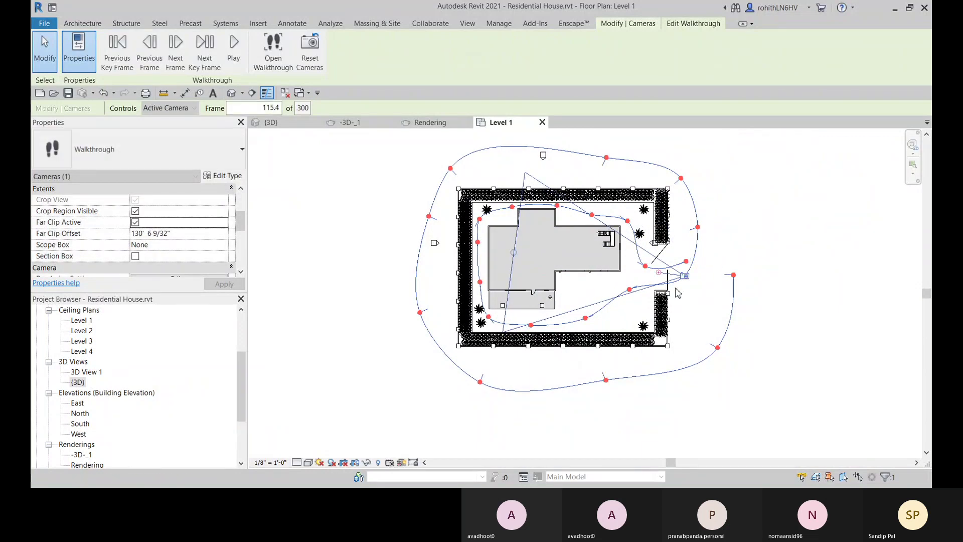
{"action": "left_click_drag", "start_coordinate": [686, 282], "coordinate": [586, 260]}
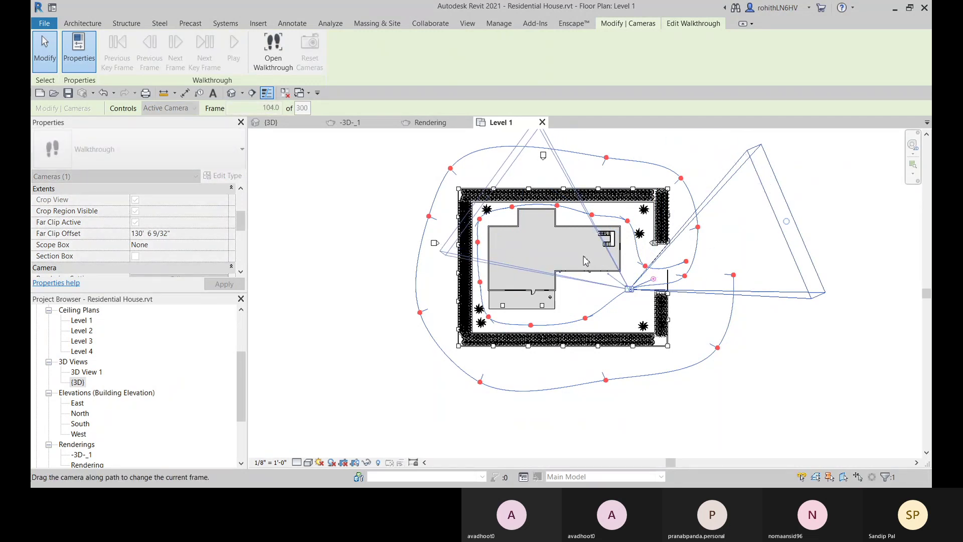
{"action": "left_click_drag", "start_coordinate": [586, 260], "coordinate": [538, 291]}
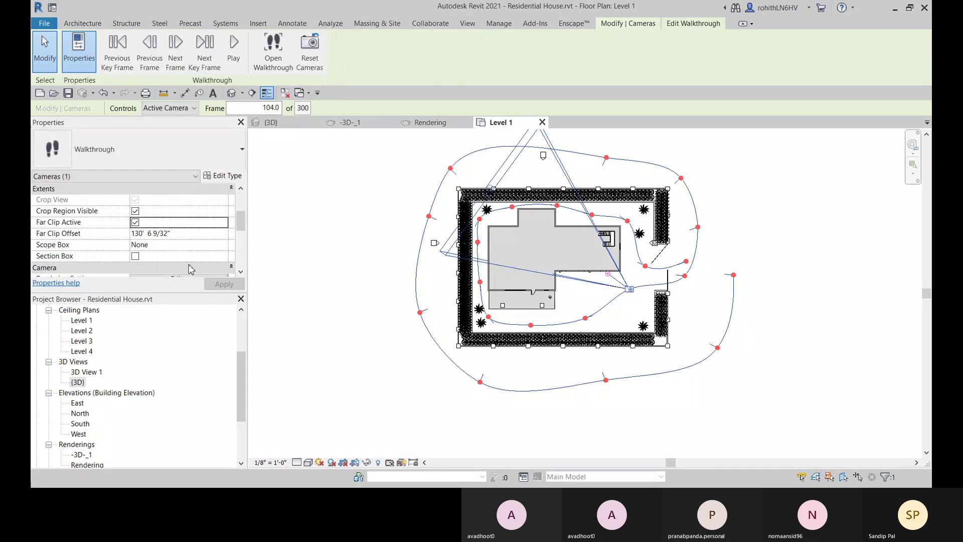
Turn off Far Clip Active at frame 104.0 and leave walkthrough editing
{"action": "left_click", "coordinate": [135, 222]}
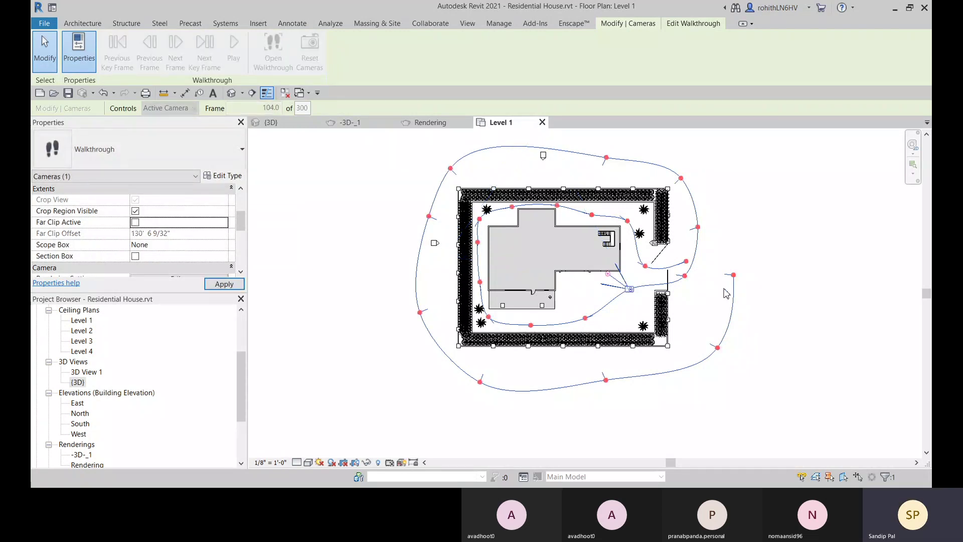
{"action": "mouse_move", "coordinate": [630, 289]}
{"action": "left_mouse_down"}
{"action": "mouse_move", "coordinate": [673, 281]}
{"action": "mouse_move", "coordinate": [646, 294]}
{"action": "left_mouse_up"}
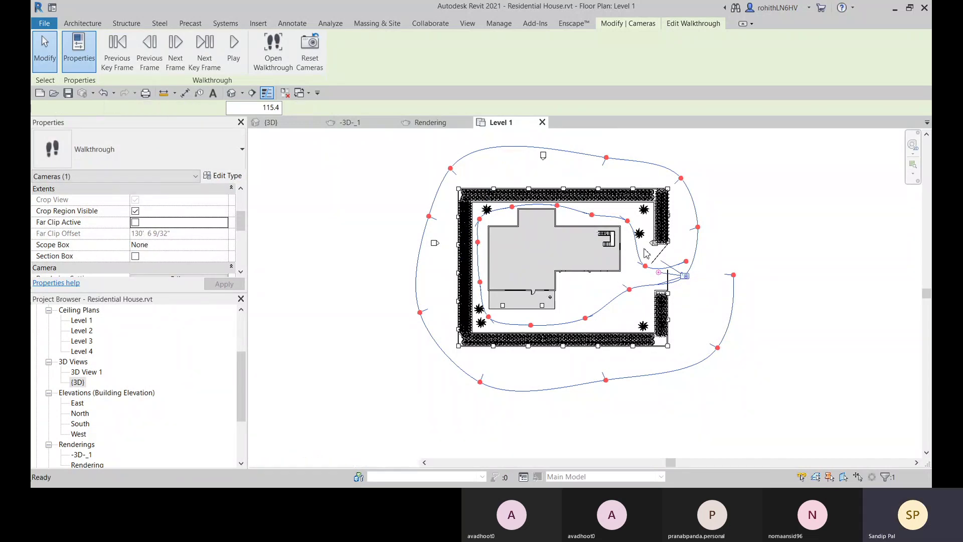
{"action": "left_click", "coordinate": [618, 293]}
{"action": "left_click", "coordinate": [567, 296]}
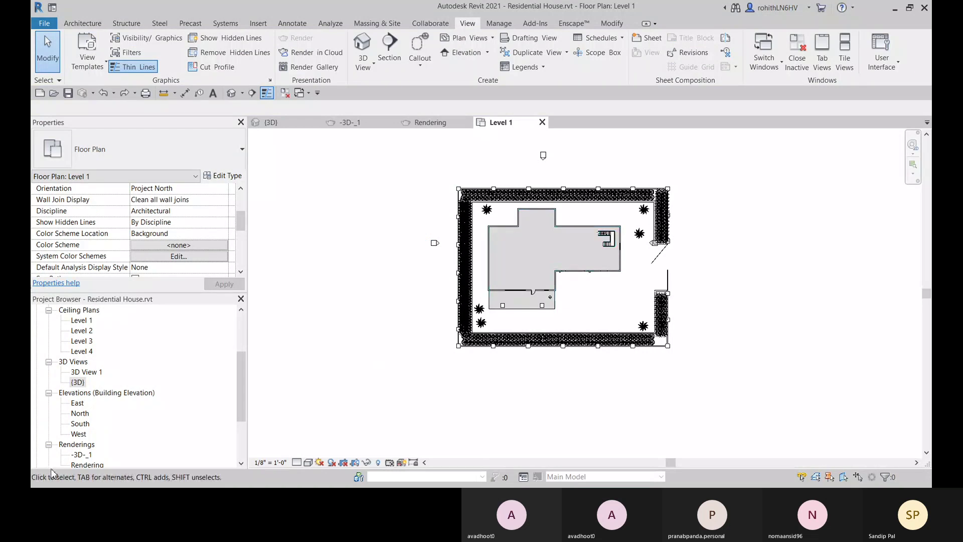
Open the Walkthrough 1 view and examine what the camera sees inside its crop region
{"action": "scroll", "coordinate": [641, 265], "scroll_direction": "down", "scroll_amount": 2}
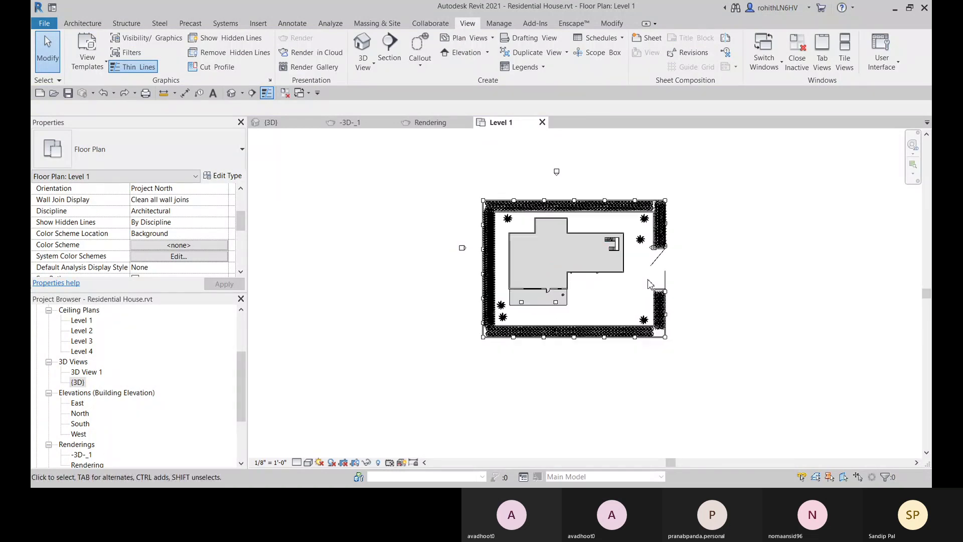
{"action": "scroll", "coordinate": [62, 409], "scroll_direction": "down", "scroll_amount": 3}
{"action": "left_click", "coordinate": [48, 403]}
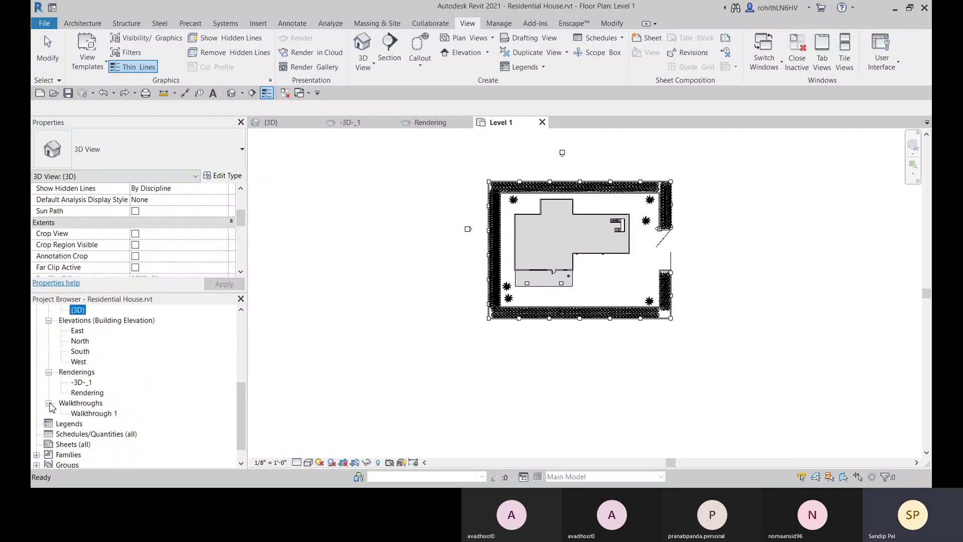
{"action": "left_click", "coordinate": [90, 414]}
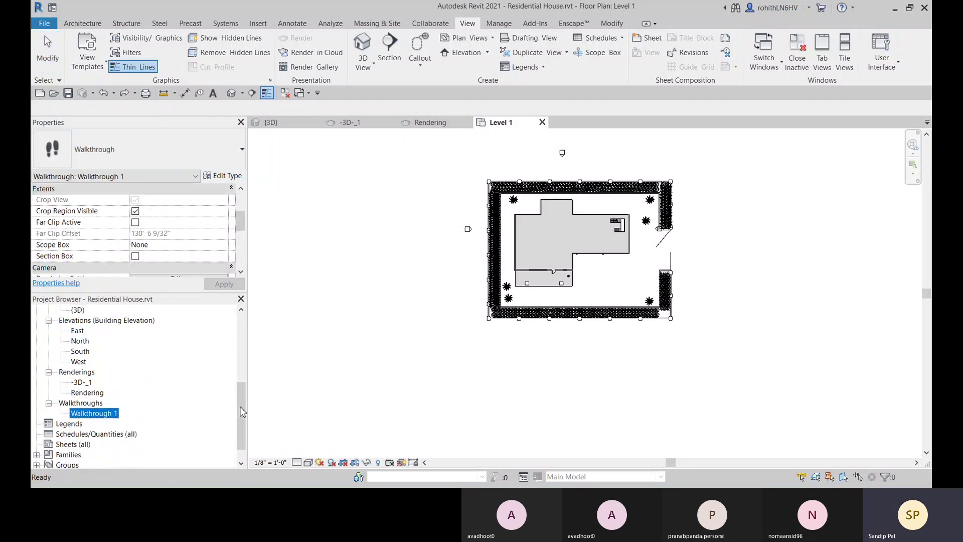
{"action": "double_click", "coordinate": [103, 415]}
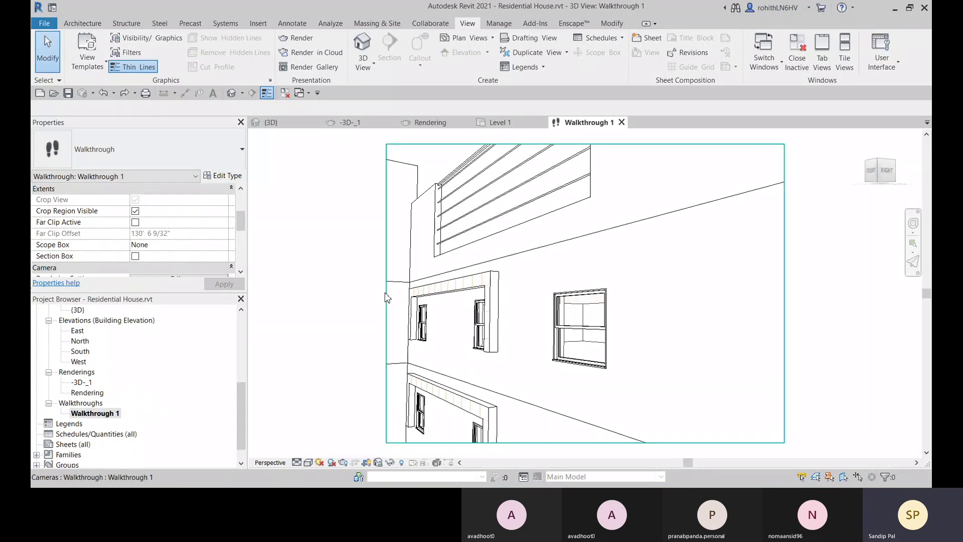
{"action": "left_click", "coordinate": [386, 297]}
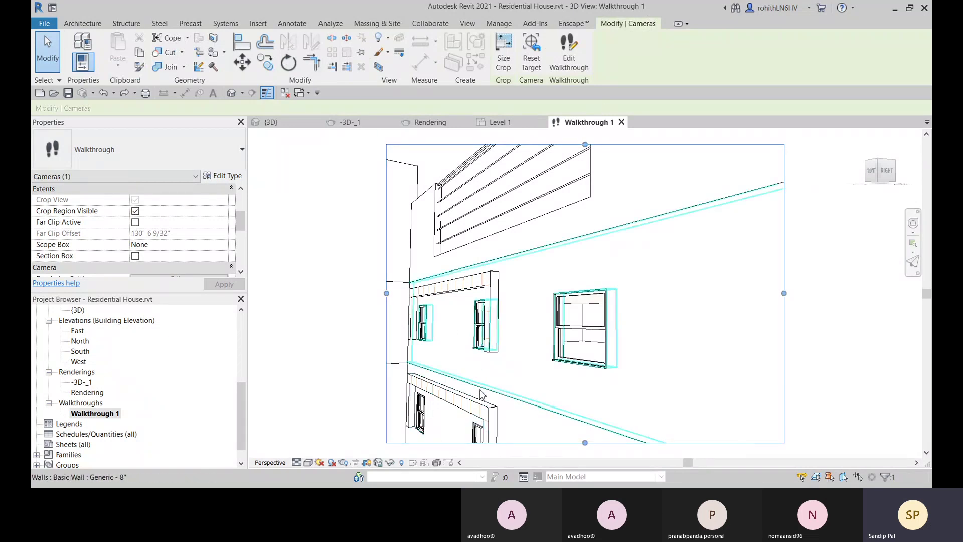
{"action": "scroll", "coordinate": [481, 395], "scroll_direction": "down", "scroll_amount": 1}
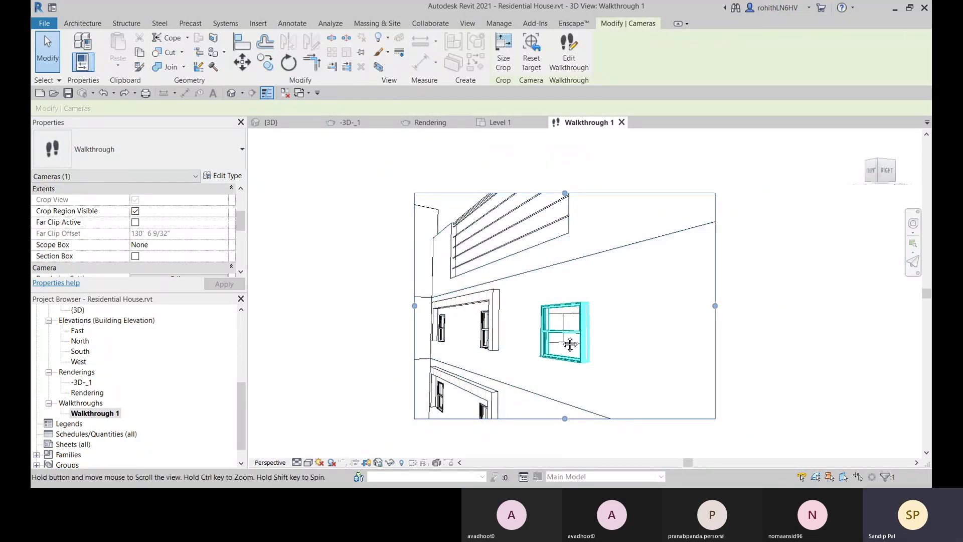
{"action": "middle_click_drag", "start_coordinate": [571, 345], "coordinate": [572, 329]}
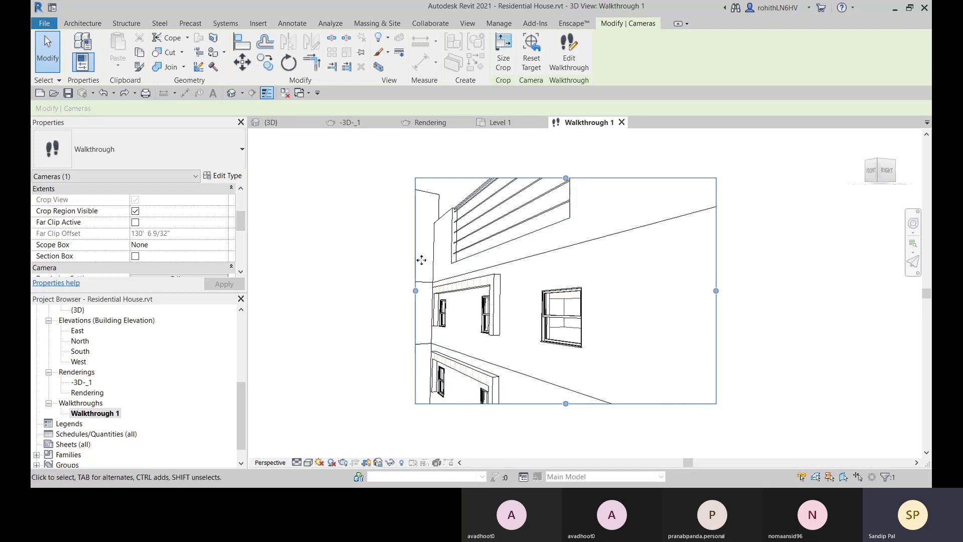
Return to the Level 1 plan, edit the walkthrough again, and turn on Far Clip Active for the camera at frame 104.0
{"action": "left_click", "coordinate": [501, 123]}
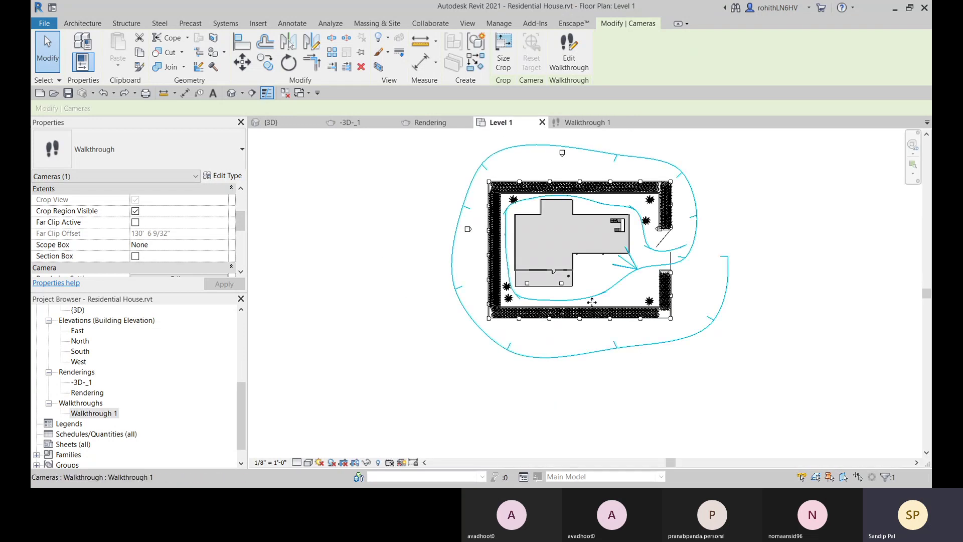
{"action": "left_click", "coordinate": [569, 50]}
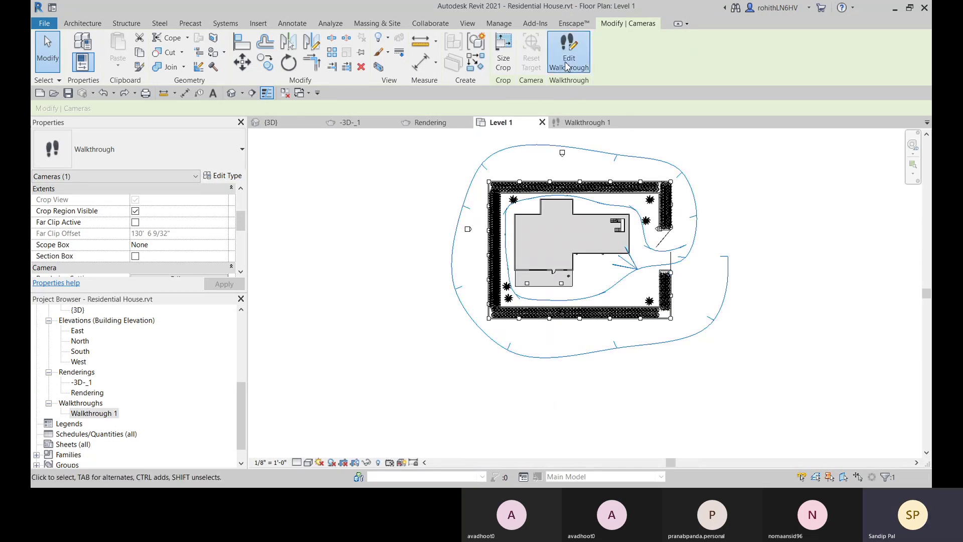
{"action": "scroll", "coordinate": [635, 283], "scroll_direction": "up", "scroll_amount": 2}
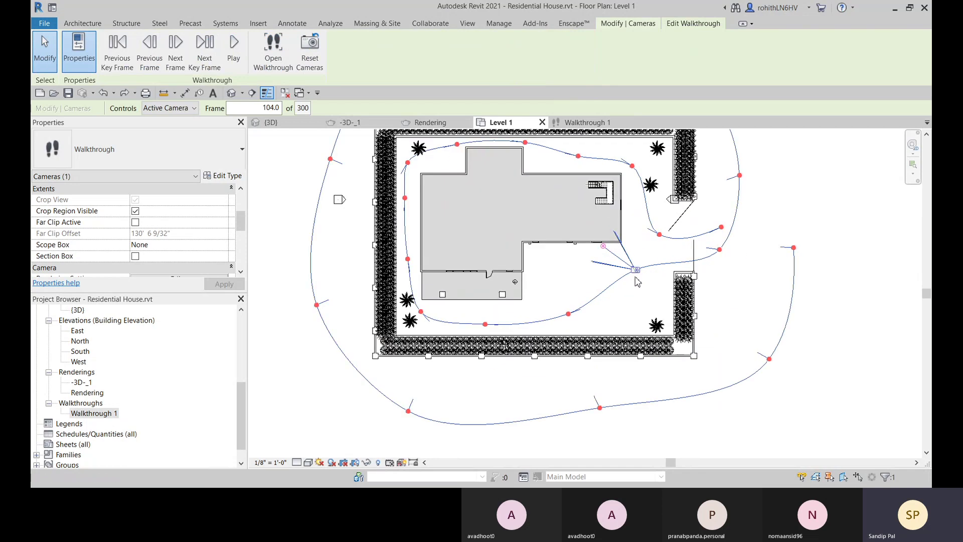
{"action": "scroll", "coordinate": [150, 250], "scroll_direction": "down", "scroll_amount": 4}
{"action": "scroll", "coordinate": [151, 250], "scroll_direction": "down", "scroll_amount": 3}
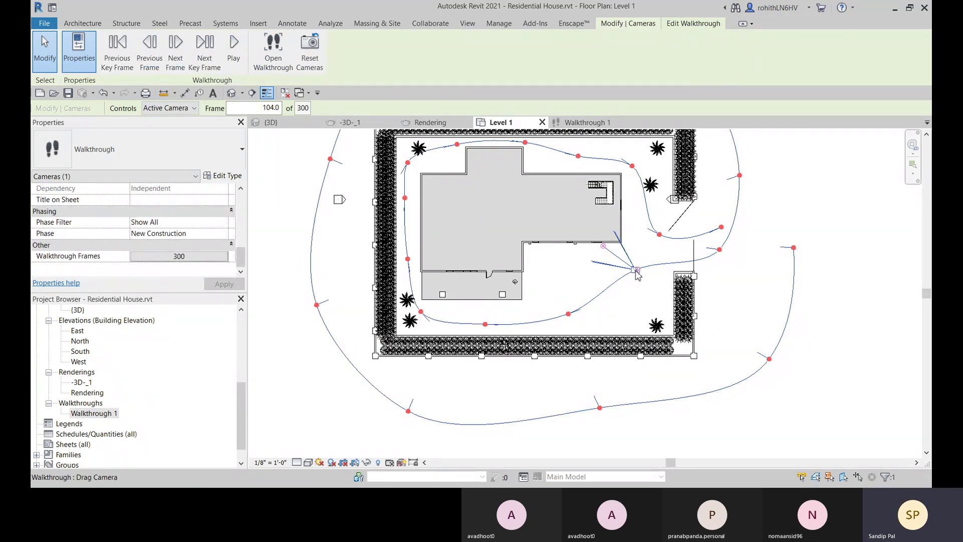
{"action": "scroll", "coordinate": [143, 251], "scroll_direction": "up", "scroll_amount": 5}
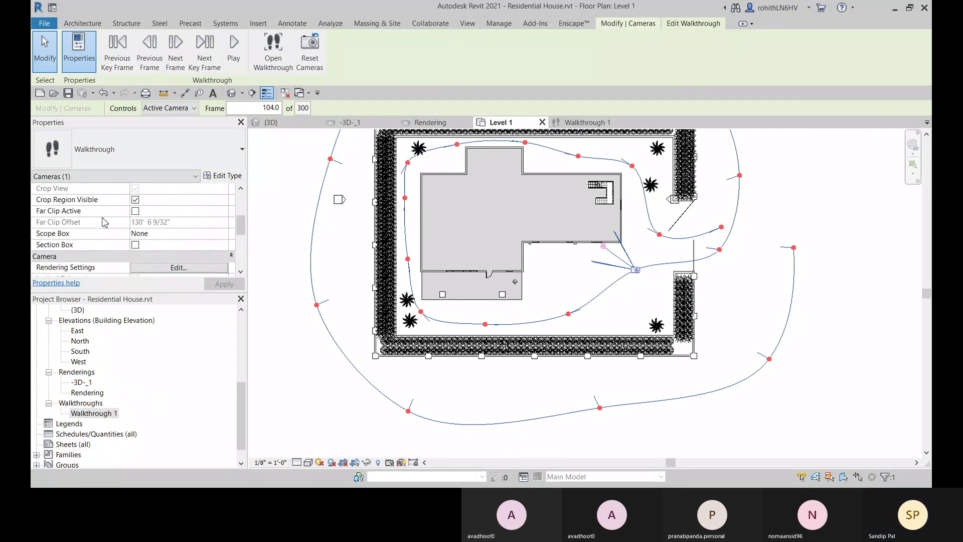
{"action": "left_click", "coordinate": [135, 211]}
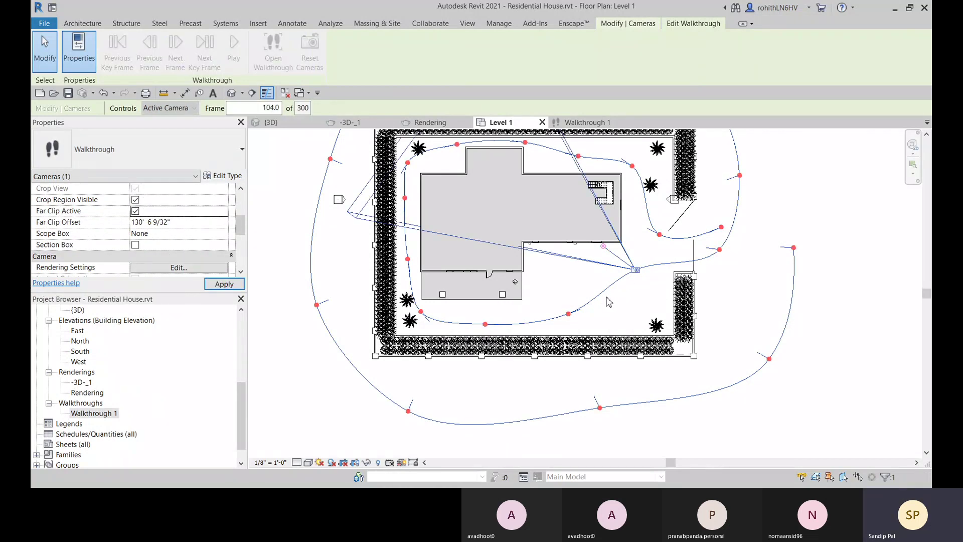
Aim the key frame cameras along the path inside the boundary at the house, working back to frame 10.9
{"action": "scroll", "coordinate": [614, 296], "scroll_direction": "down", "scroll_amount": 2}
{"action": "left_click_drag", "start_coordinate": [622, 288], "coordinate": [519, 309]}
{"action": "left_click_drag", "start_coordinate": [555, 258], "coordinate": [538, 287]}
{"action": "left_click_drag", "start_coordinate": [472, 315], "coordinate": [554, 274]}
{"action": "left_click_drag", "start_coordinate": [498, 289], "coordinate": [458, 223]}
{"action": "left_click_drag", "start_coordinate": [459, 188], "coordinate": [628, 243]}
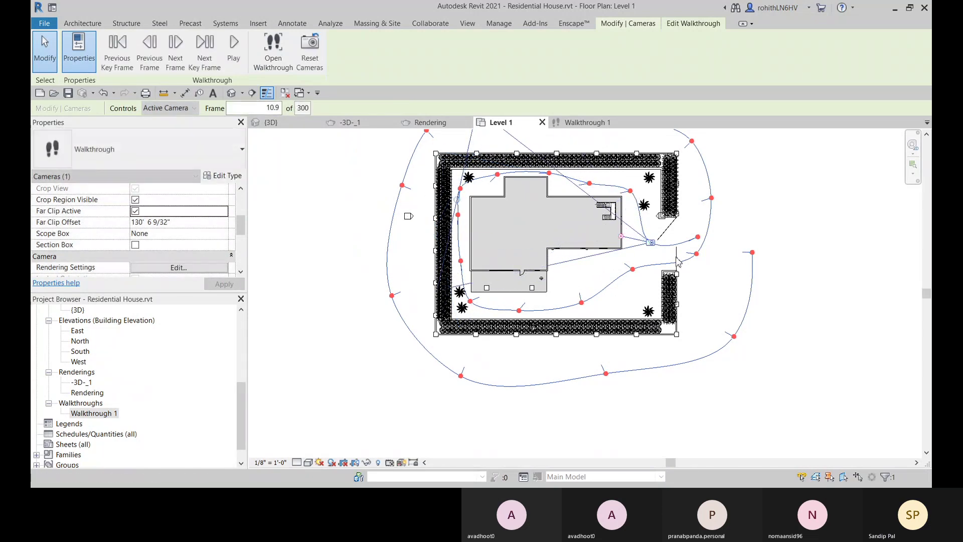
Aim the camera at key frame 1.0 at the house in the Level 1 plan and play the walkthrough
{"action": "left_click_drag", "start_coordinate": [693, 241], "coordinate": [690, 241]}
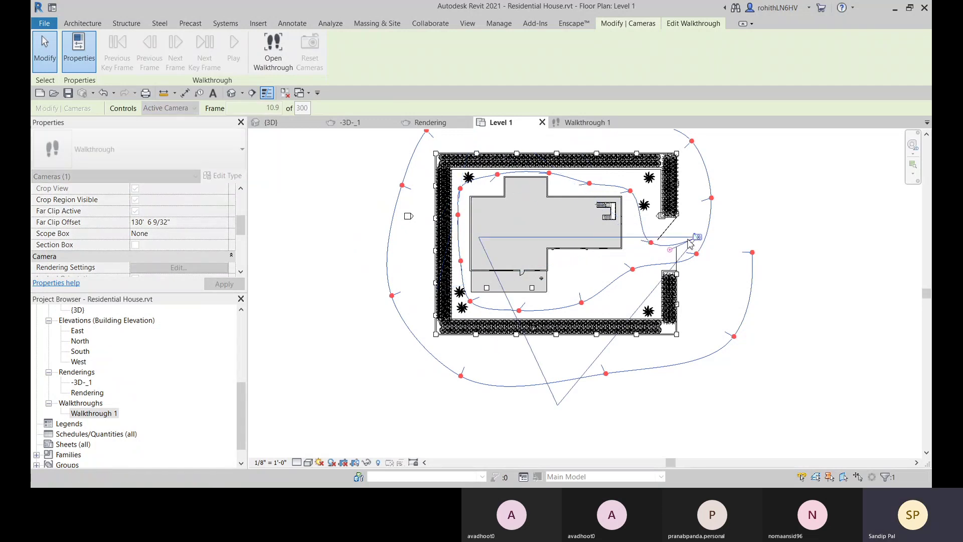
{"action": "left_click_drag", "start_coordinate": [679, 286], "coordinate": [685, 259]}
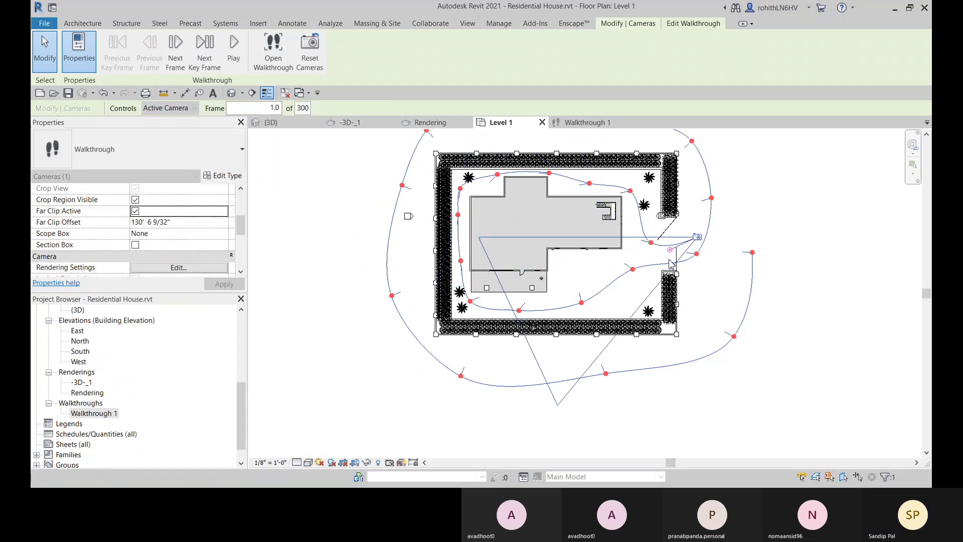
{"action": "left_click_drag", "start_coordinate": [673, 249], "coordinate": [641, 238]}
{"action": "middle_click_drag", "start_coordinate": [701, 304], "coordinate": [671, 338]}
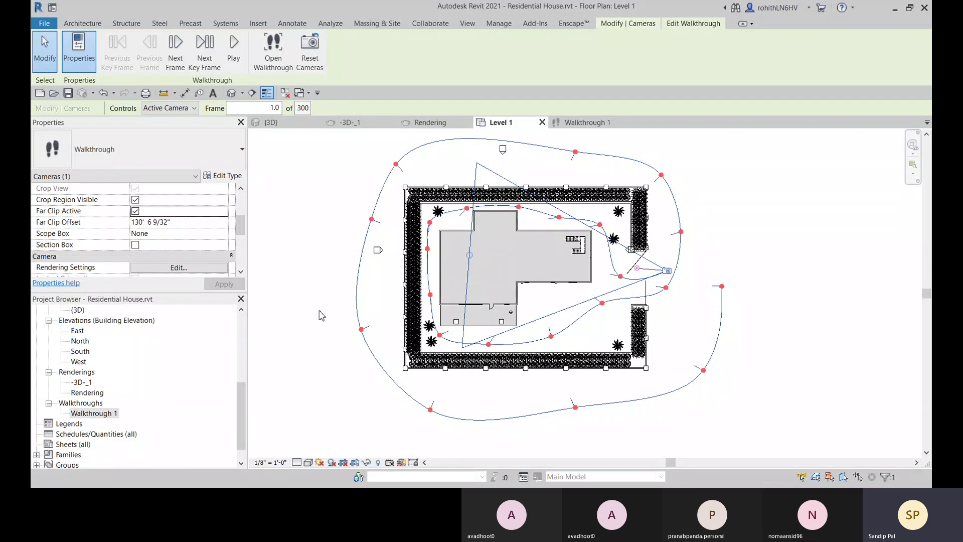
{"action": "left_click", "coordinate": [234, 49]}
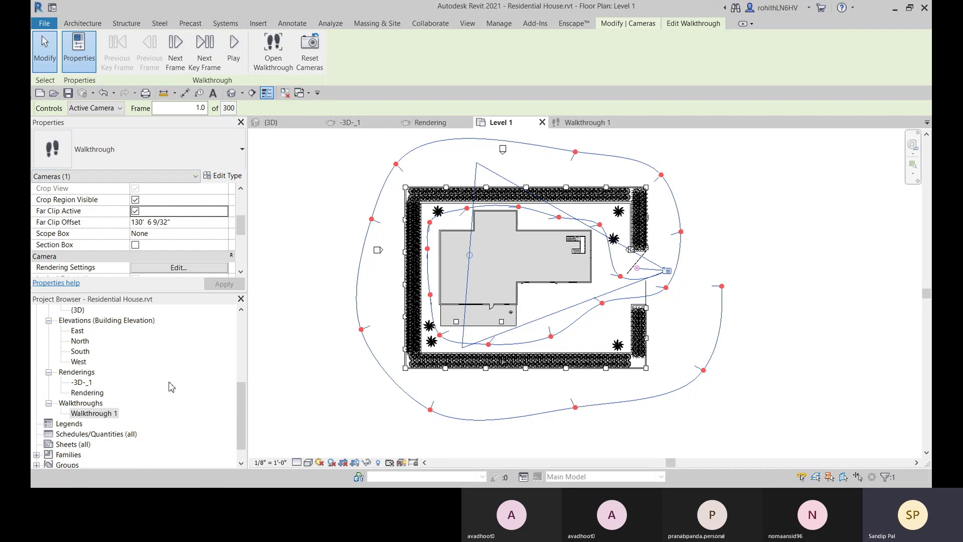
Open the North elevation and edit the walkthrough there
{"action": "scroll", "coordinate": [86, 428], "scroll_direction": "down", "scroll_amount": 1}
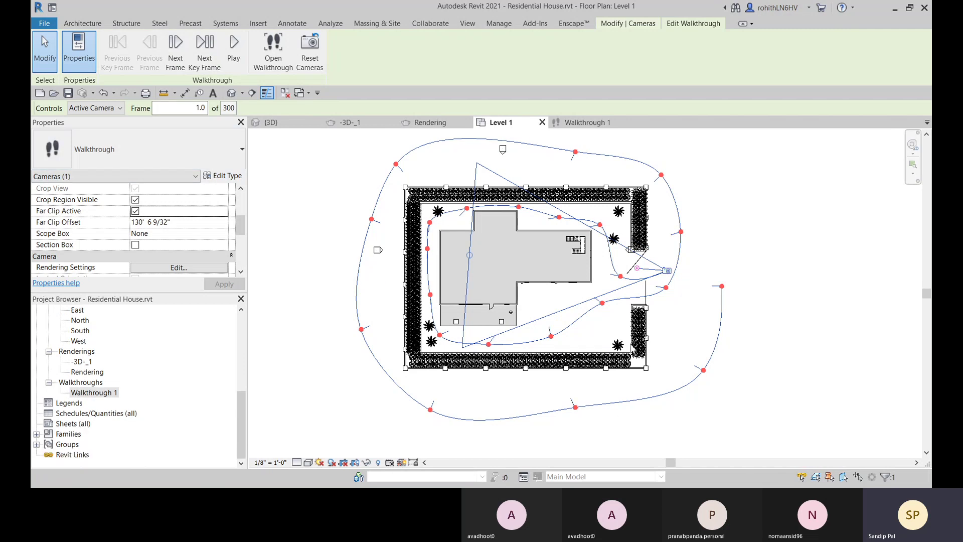
{"action": "scroll", "coordinate": [66, 385], "scroll_direction": "up", "scroll_amount": 2}
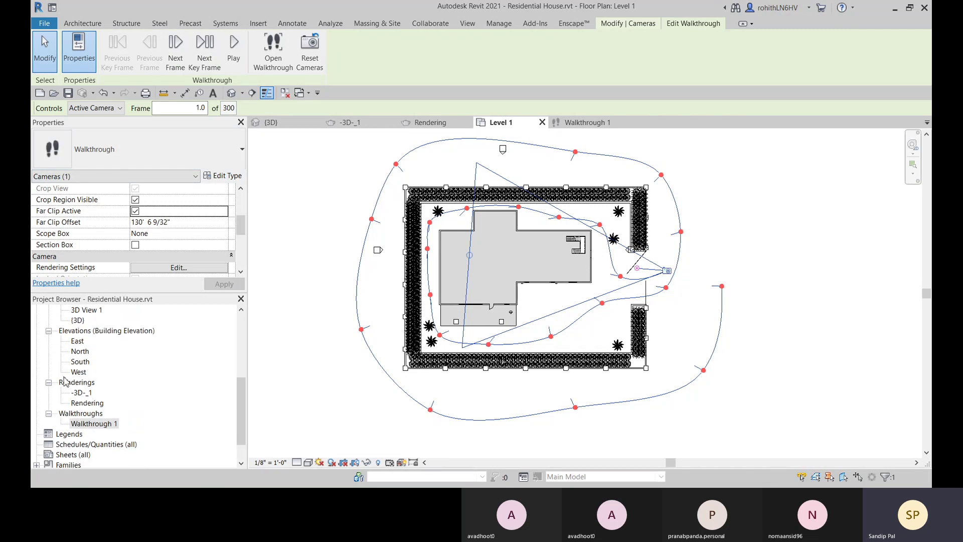
{"action": "double_click", "coordinate": [76, 352]}
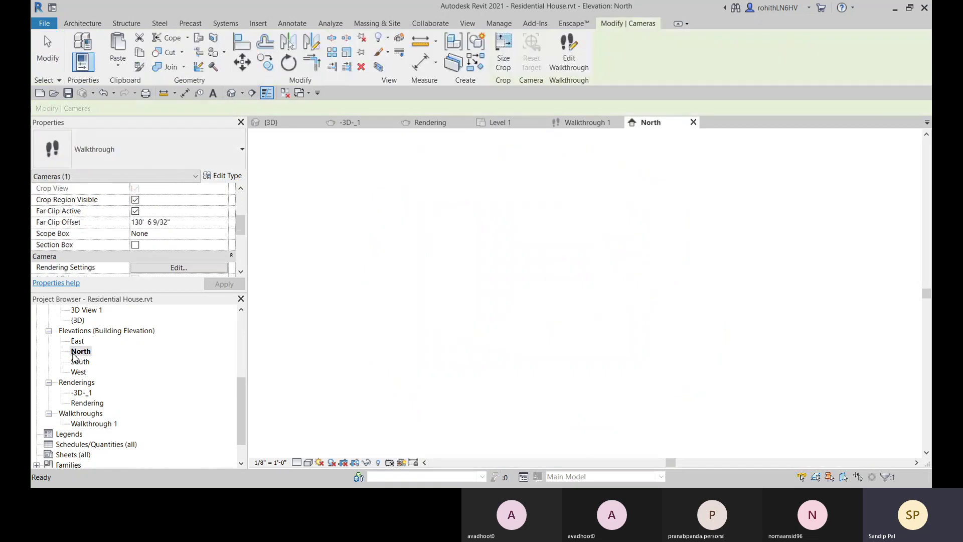
{"action": "mouse_move", "coordinate": [380, 329]}
{"action": "middle_mouse_down"}
{"action": "mouse_move", "coordinate": [387, 333]}
{"action": "mouse_move", "coordinate": [360, 314]}
{"action": "middle_mouse_up"}
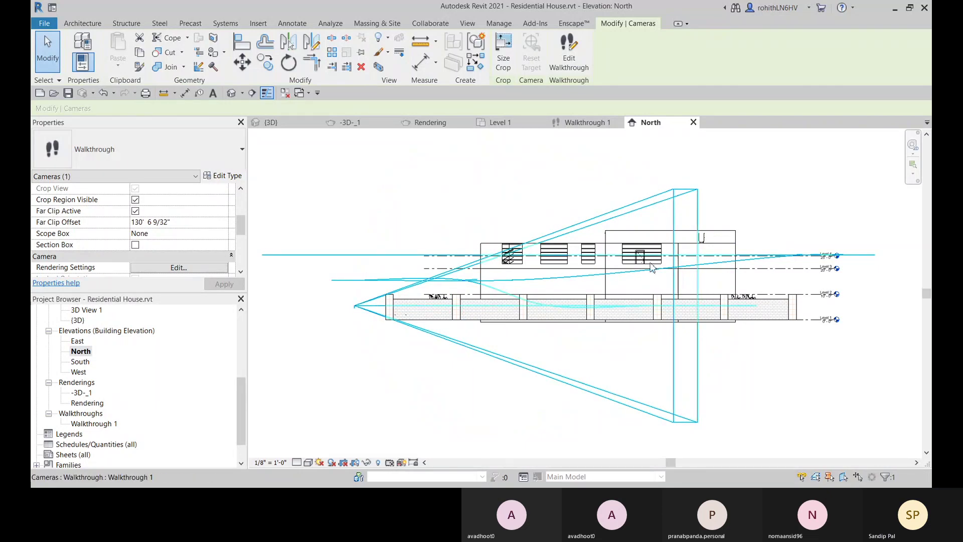
{"action": "left_click", "coordinate": [569, 47]}
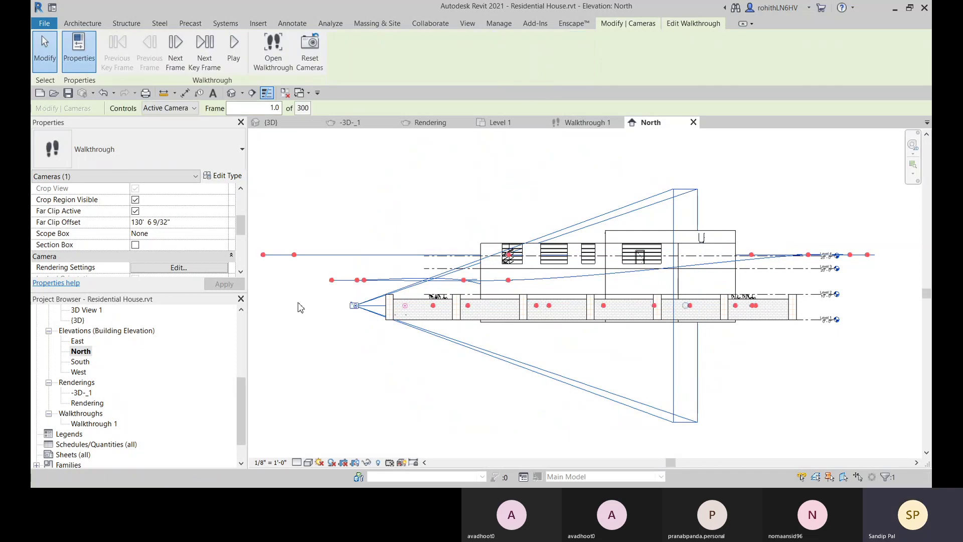
Tilt the camera at frame 1.0 slightly upward toward the house, and step one frame forward and back
{"action": "left_click_drag", "start_coordinate": [356, 307], "coordinate": [272, 123]}
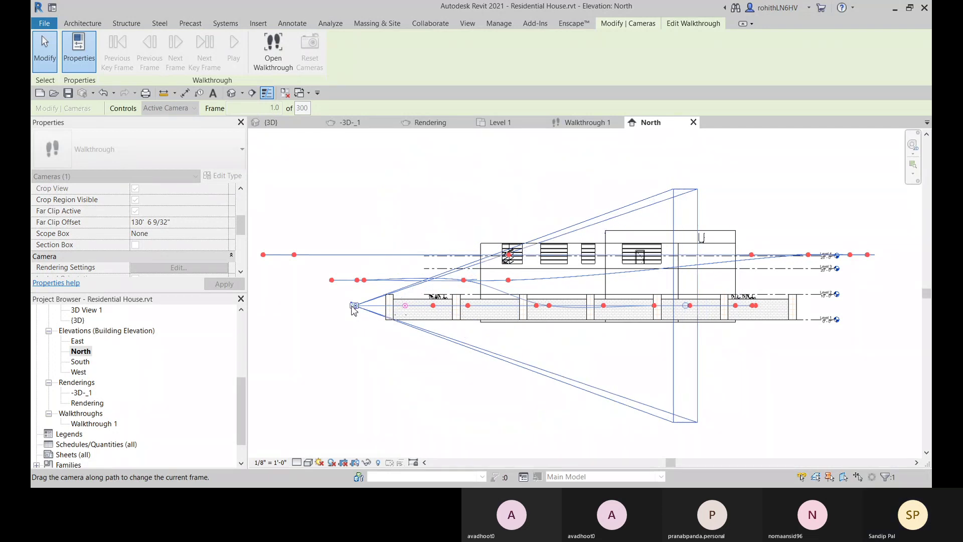
{"action": "left_click", "coordinate": [350, 311]}
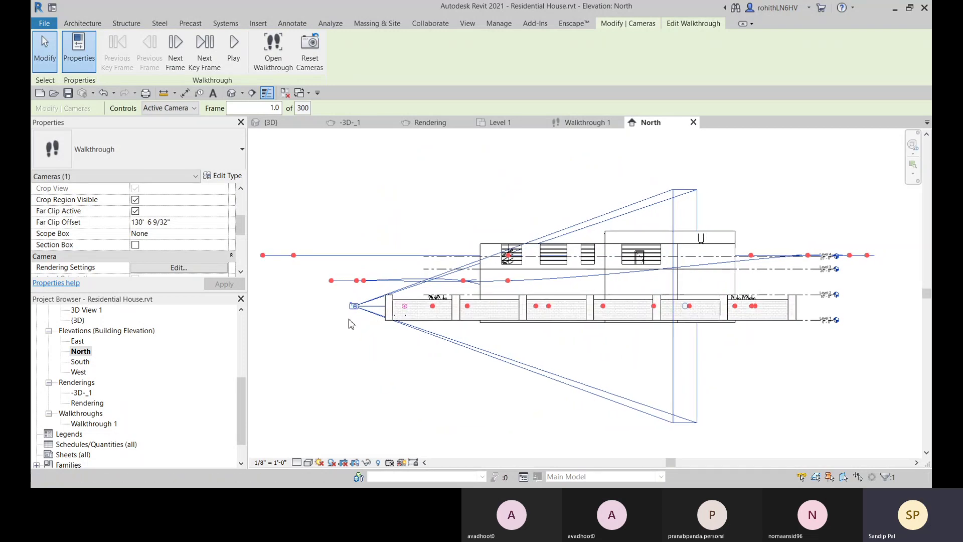
{"action": "left_click_drag", "start_coordinate": [406, 309], "coordinate": [404, 300]}
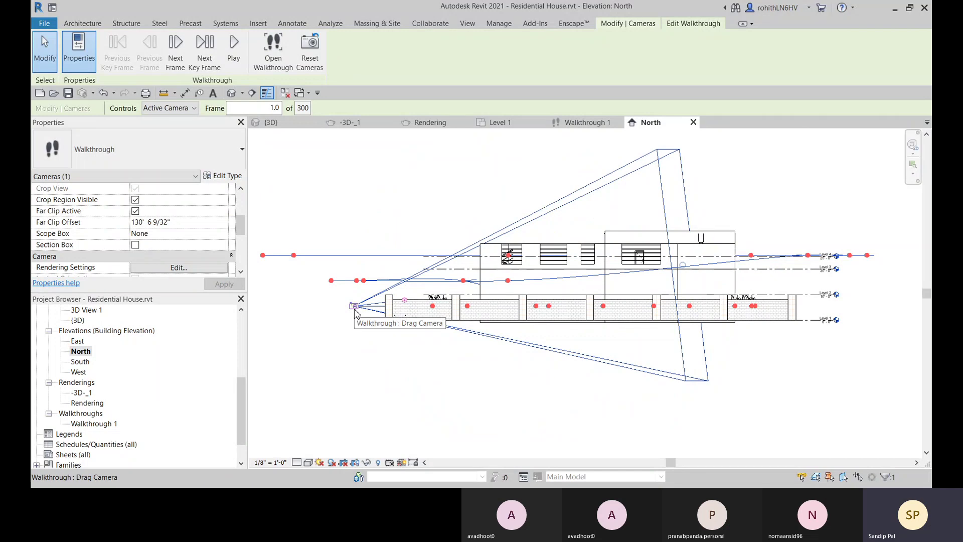
{"action": "left_click", "coordinate": [176, 59]}
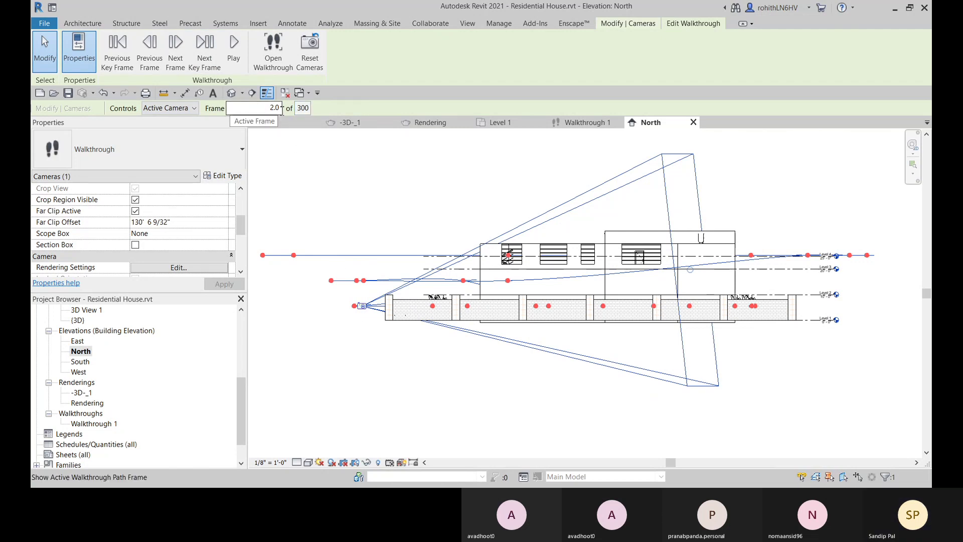
{"action": "left_click", "coordinate": [150, 48]}
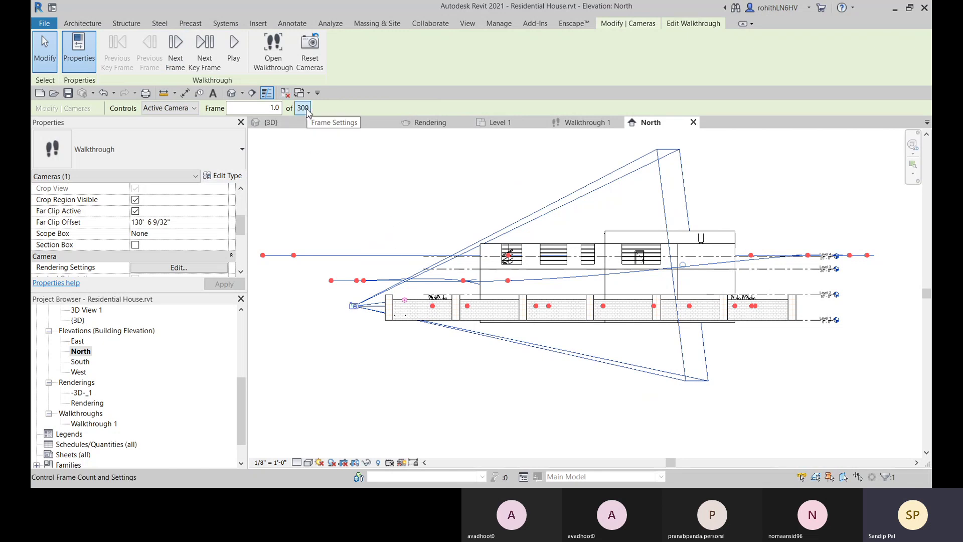
Go to the key frame at frame 10.9 and tilt its camera upward toward the upper part of the house
{"action": "left_click", "coordinate": [205, 60]}
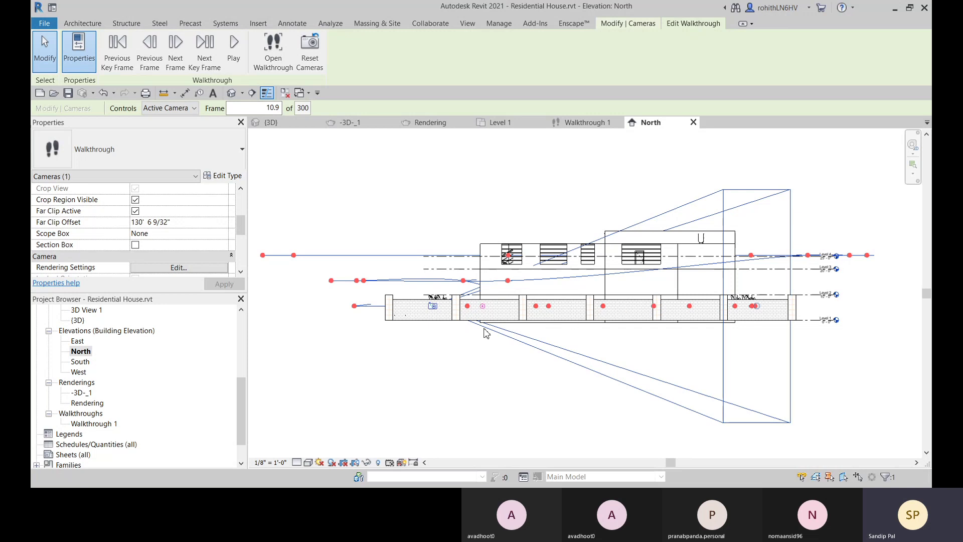
{"action": "left_click_drag", "start_coordinate": [482, 311], "coordinate": [489, 296]}
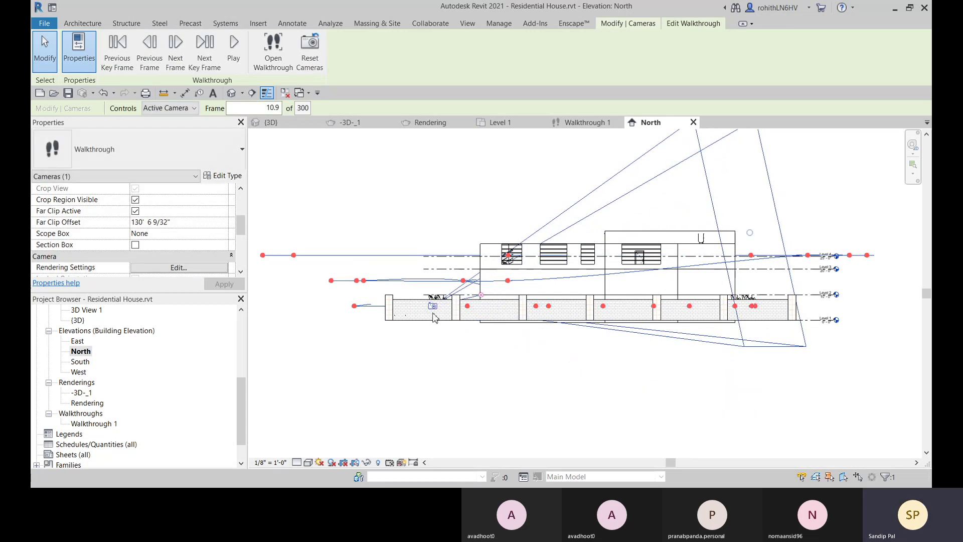
{"action": "middle_click_drag", "start_coordinate": [511, 333], "coordinate": [517, 331]}
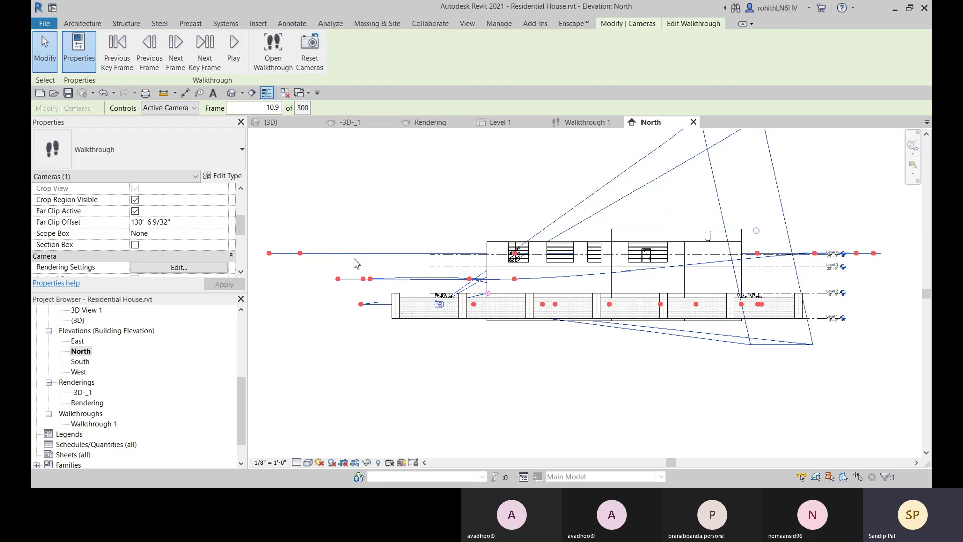
Open the Walkthrough 1 view to check the camera's framing at frame 10.9, and return to the North elevation
{"action": "left_click", "coordinate": [273, 50]}
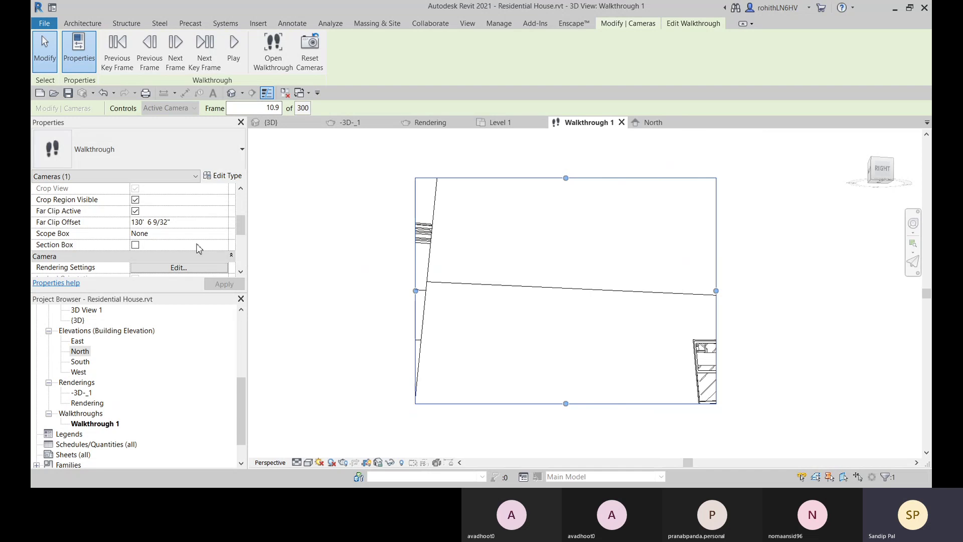
{"action": "scroll", "coordinate": [203, 249], "scroll_direction": "up", "scroll_amount": 2}
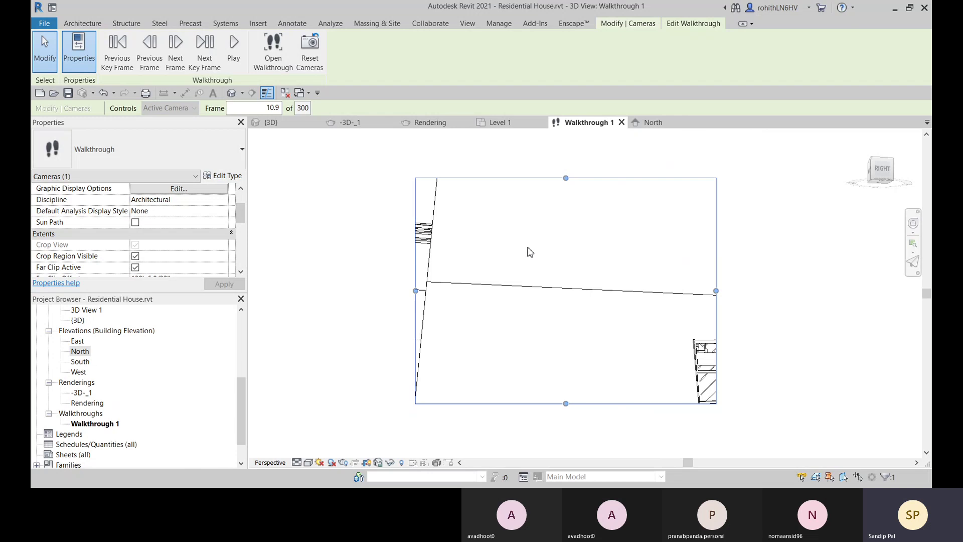
{"action": "left_click", "coordinate": [652, 123]}
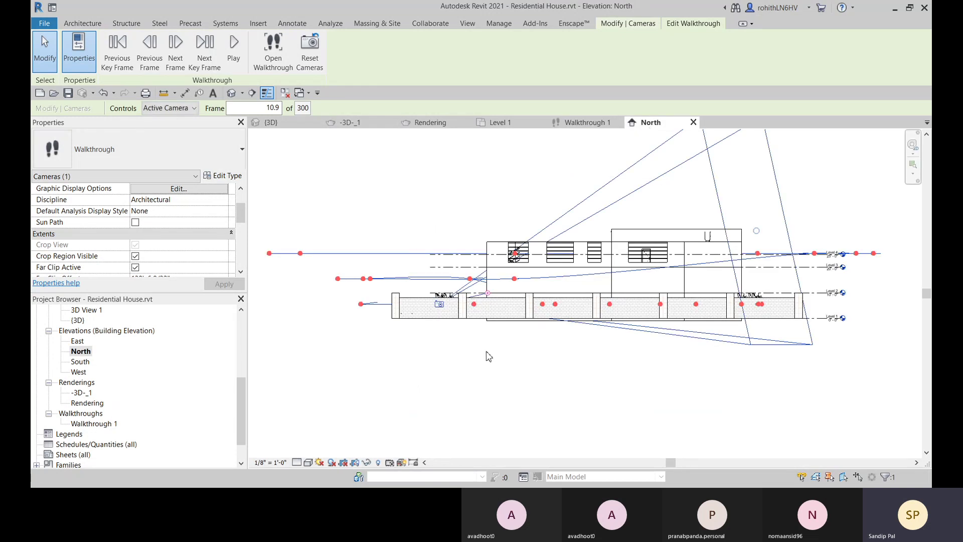
{"action": "middle_click_drag", "start_coordinate": [489, 357], "coordinate": [502, 364]}
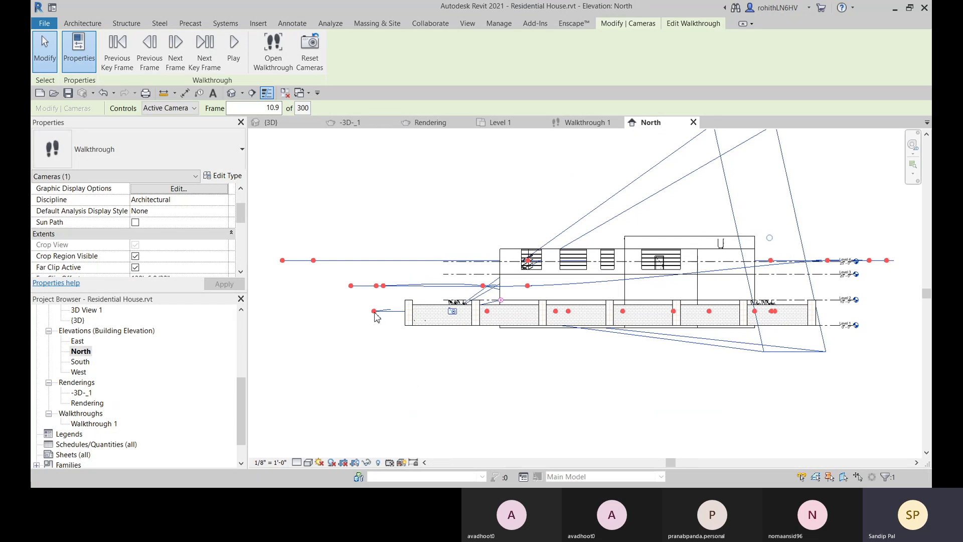
{"action": "left_click", "coordinate": [383, 291]}
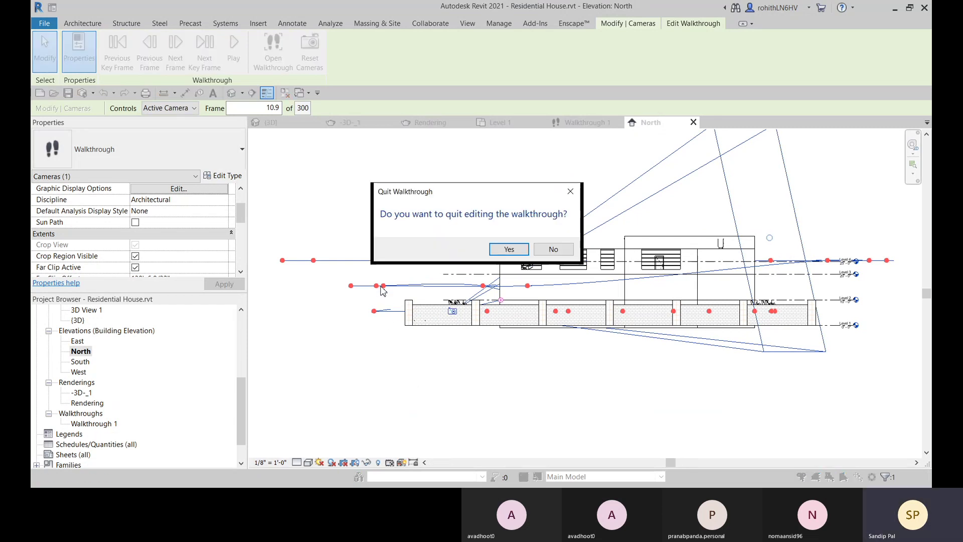
{"action": "left_click", "coordinate": [554, 250]}
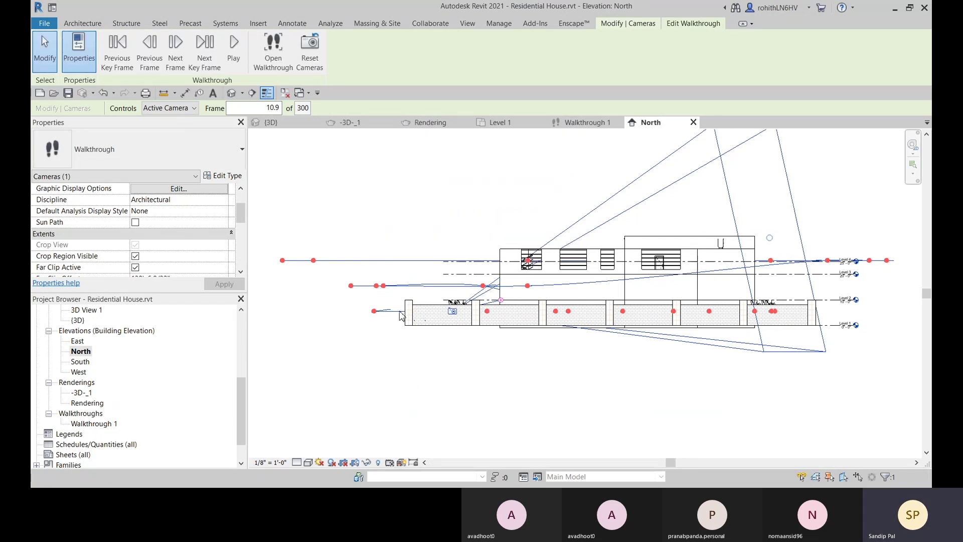
{"action": "left_click", "coordinate": [375, 313]}
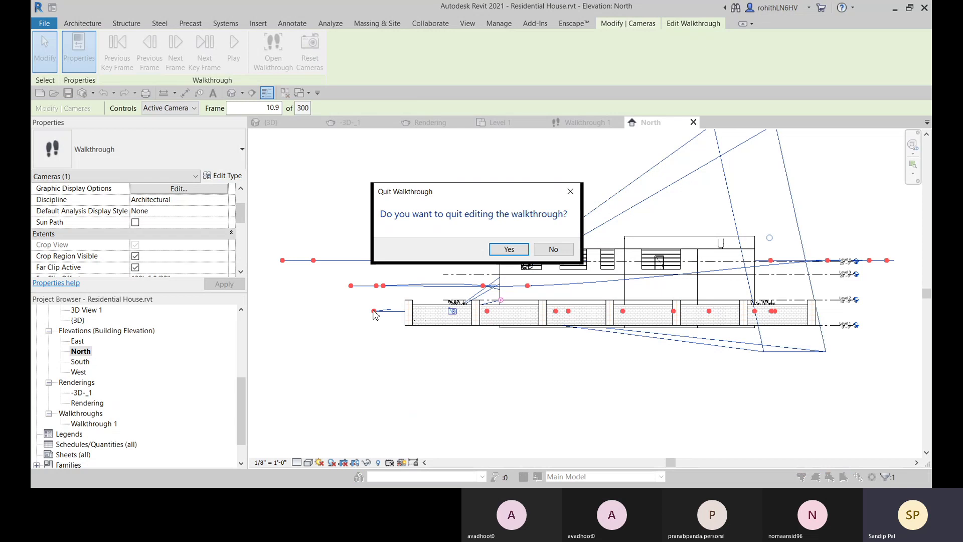
{"action": "left_click", "coordinate": [555, 250]}
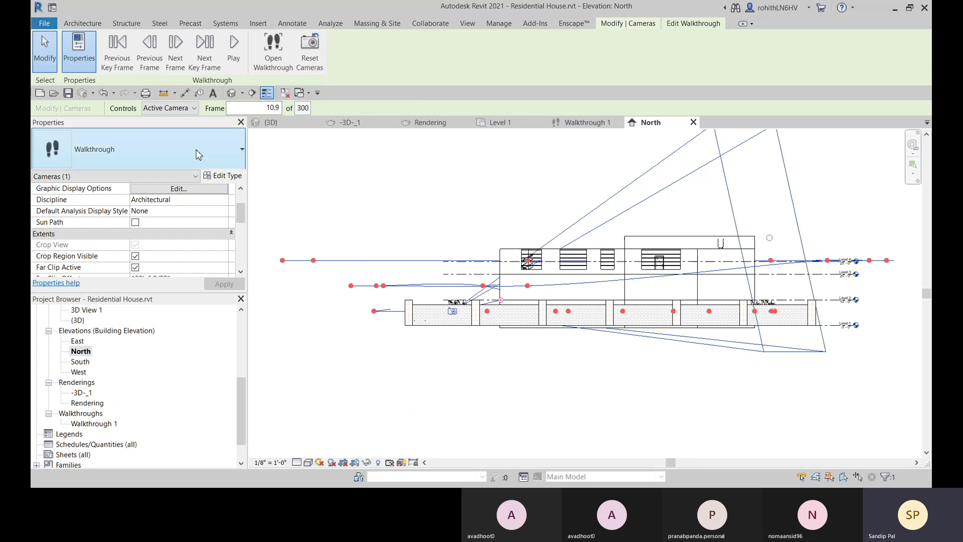
Set the walkthrough controls to Path, shift the first key frame slightly down, and raise the key frame at frame 10.9
{"action": "left_click", "coordinate": [152, 108]}
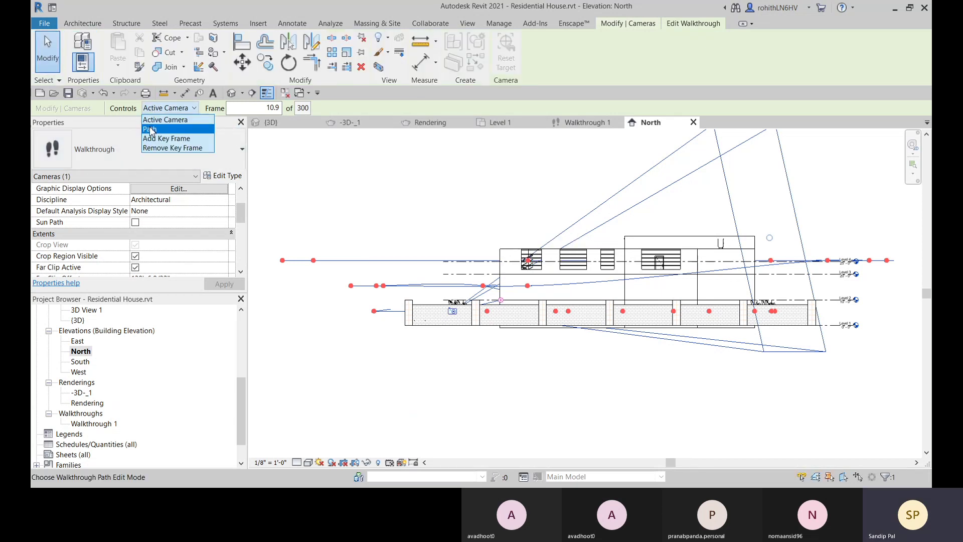
{"action": "left_click", "coordinate": [150, 129]}
{"action": "left_click_drag", "start_coordinate": [374, 312], "coordinate": [379, 299]}
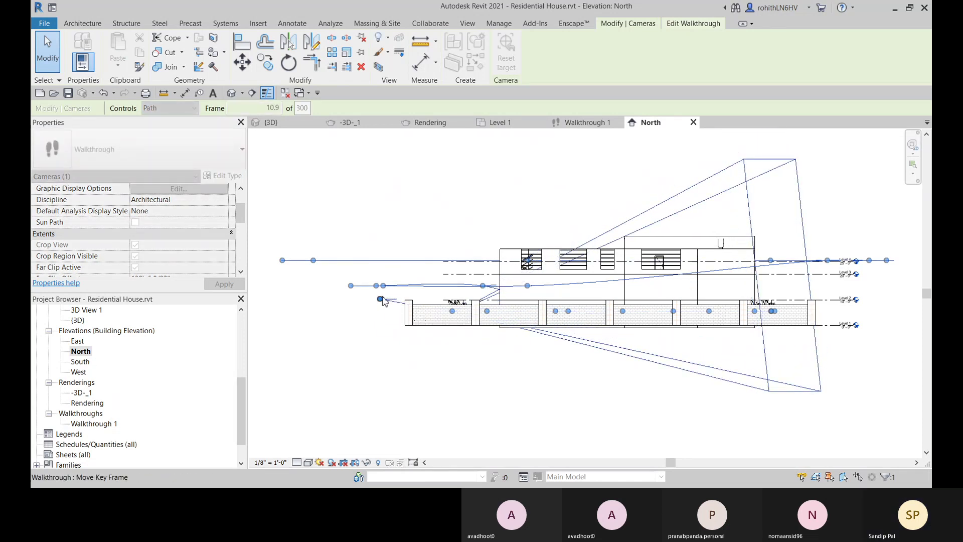
{"action": "left_click_drag", "start_coordinate": [380, 299], "coordinate": [378, 316]}
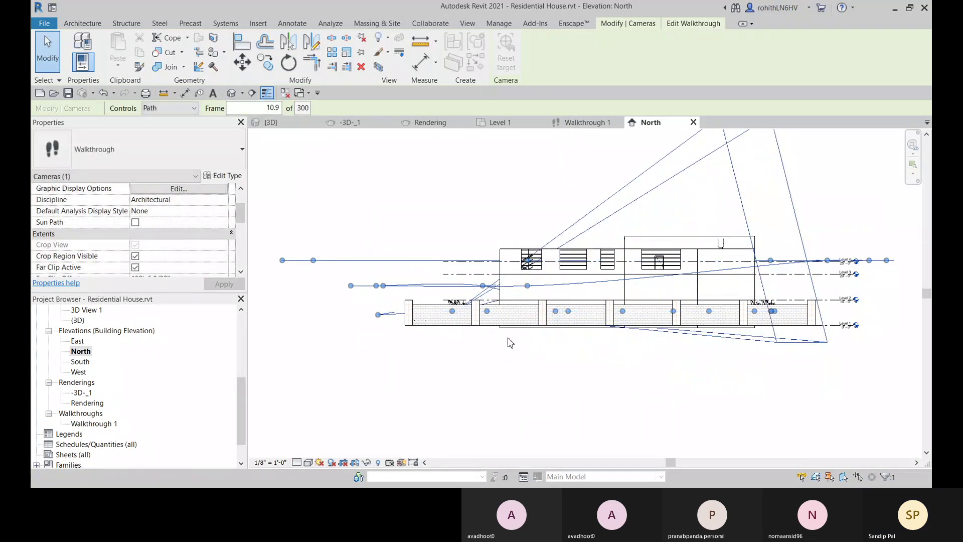
{"action": "middle_click_drag", "start_coordinate": [510, 339], "coordinate": [498, 348]}
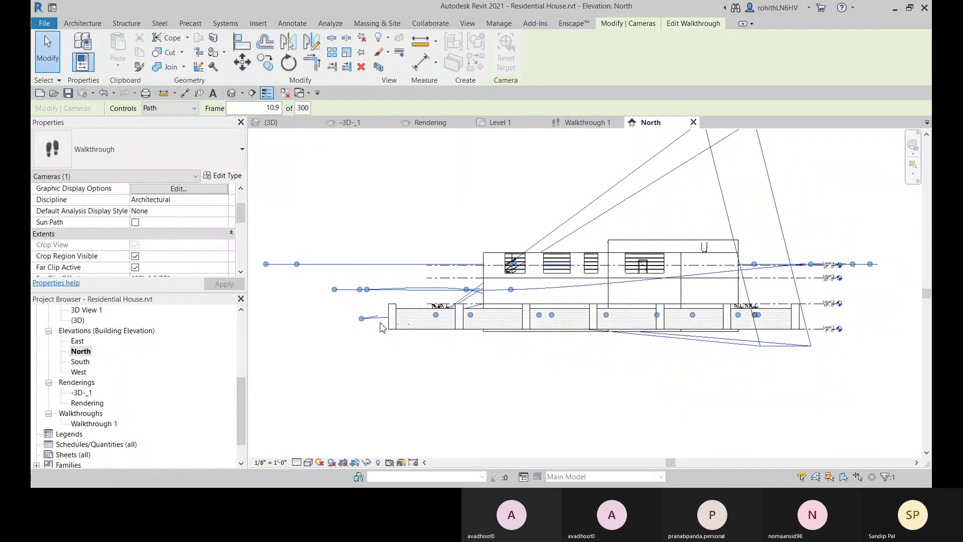
{"action": "left_click_drag", "start_coordinate": [436, 320], "coordinate": [434, 308]}
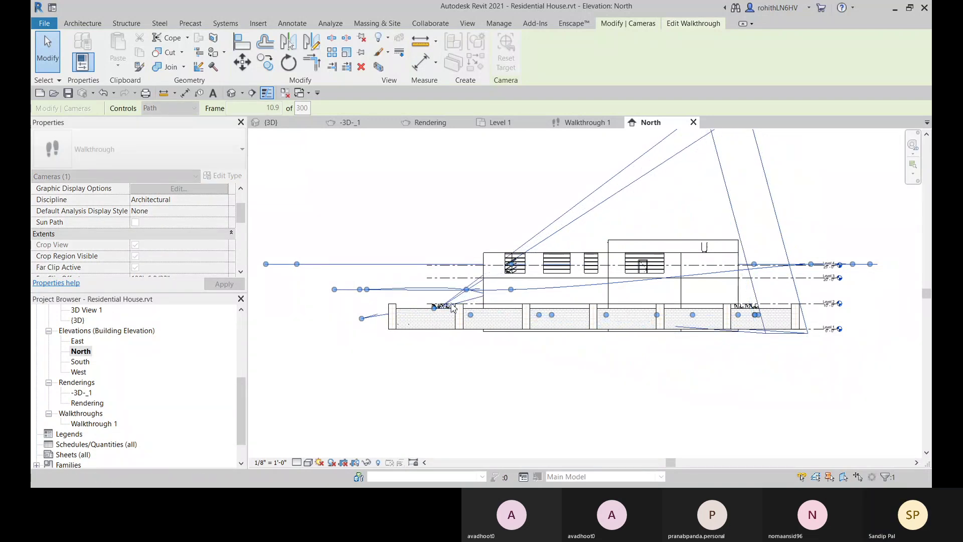
Look at the Add Key Frame and Remove Key Frame controls and set the walkthrough controls back to Active Camera
{"action": "left_click", "coordinate": [170, 108]}
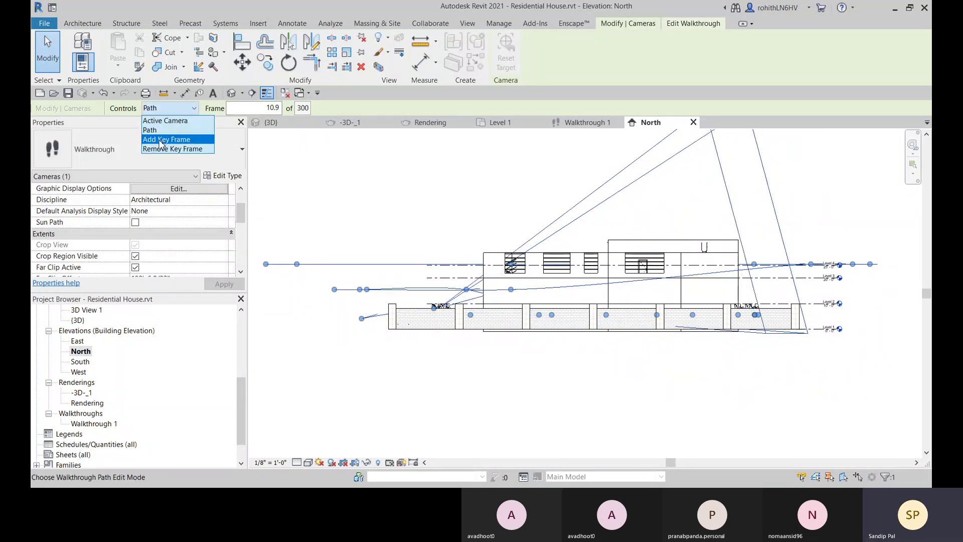
{"action": "left_click", "coordinate": [160, 140]}
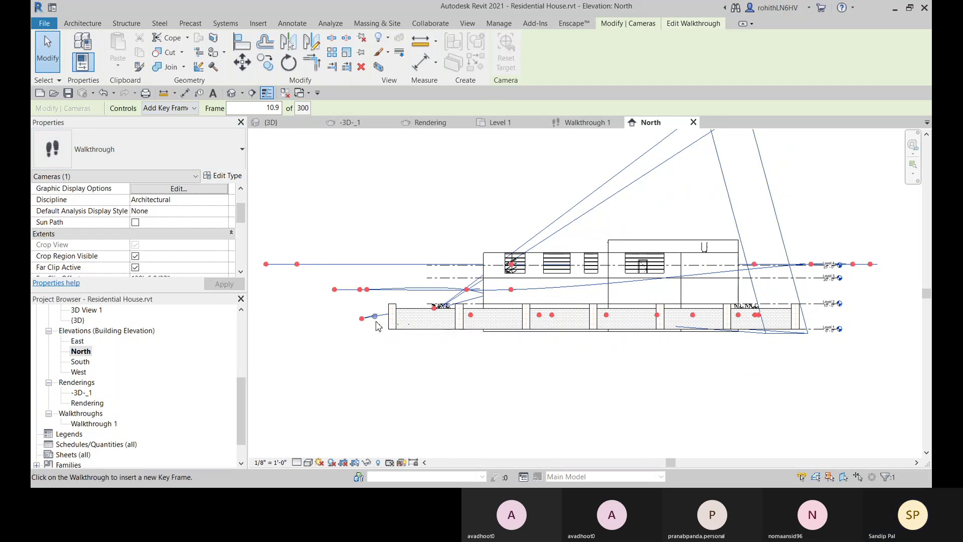
{"action": "left_click", "coordinate": [180, 108]}
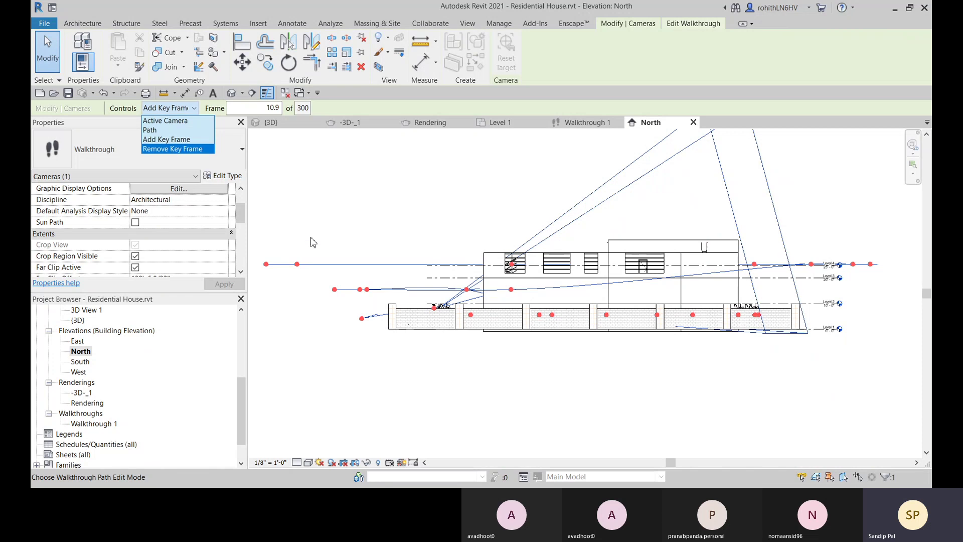
{"action": "key", "text": "Escape"}
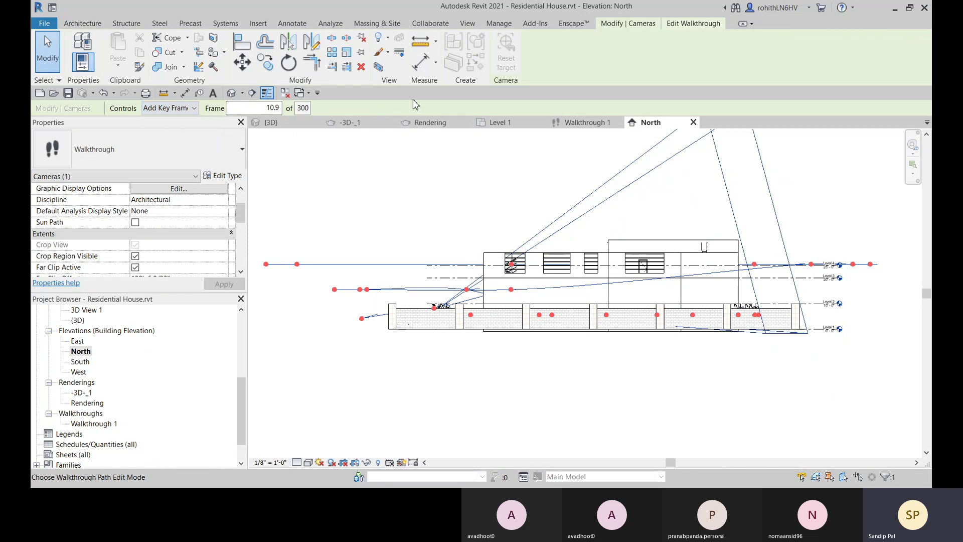
{"action": "right_click", "coordinate": [511, 158]}
{"action": "left_click", "coordinate": [516, 164]}
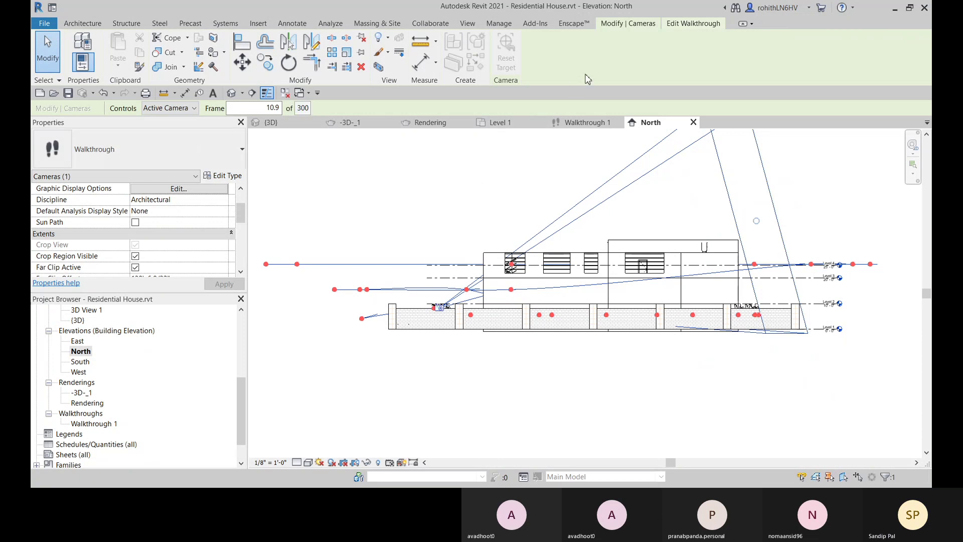
Open the walkthrough's frame settings and examine the table of key frames, speeds and elapsed times
{"action": "left_click", "coordinate": [667, 24]}
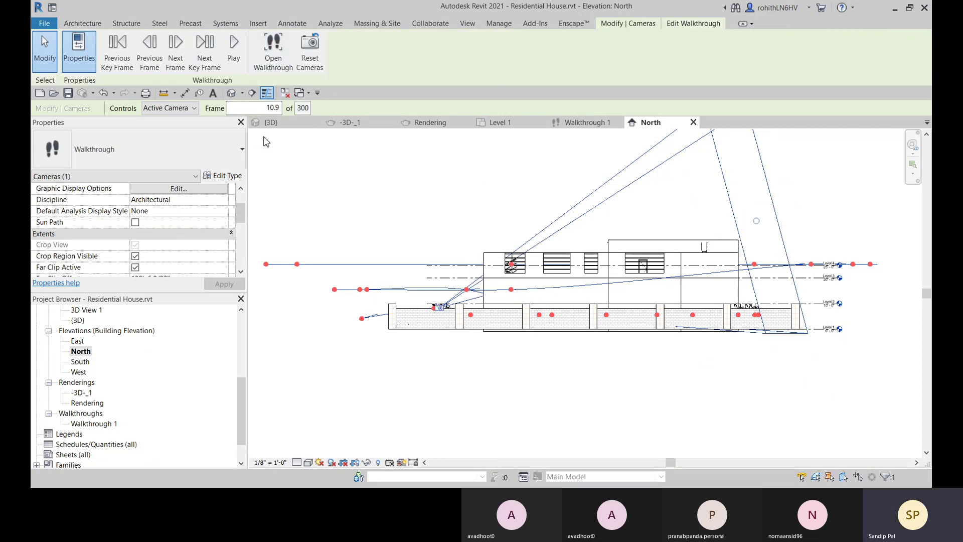
{"action": "left_click", "coordinate": [302, 108]}
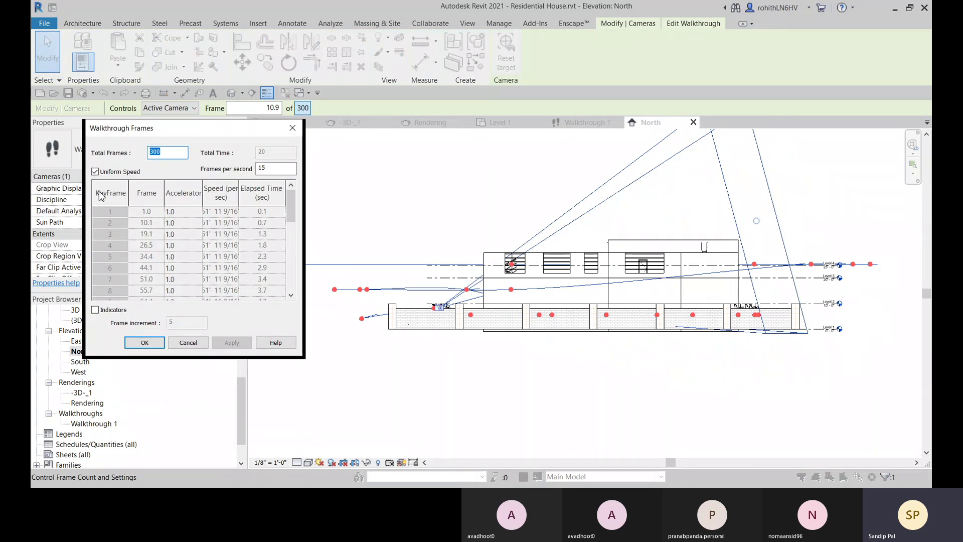
{"action": "scroll", "coordinate": [194, 240], "scroll_direction": "down", "scroll_amount": 6}
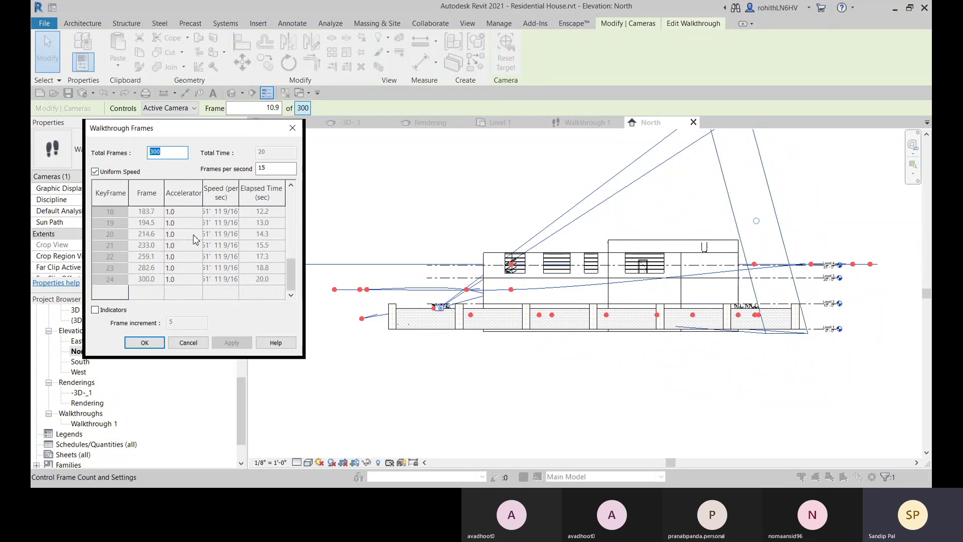
{"action": "scroll", "coordinate": [177, 206], "scroll_direction": "up", "scroll_amount": 6}
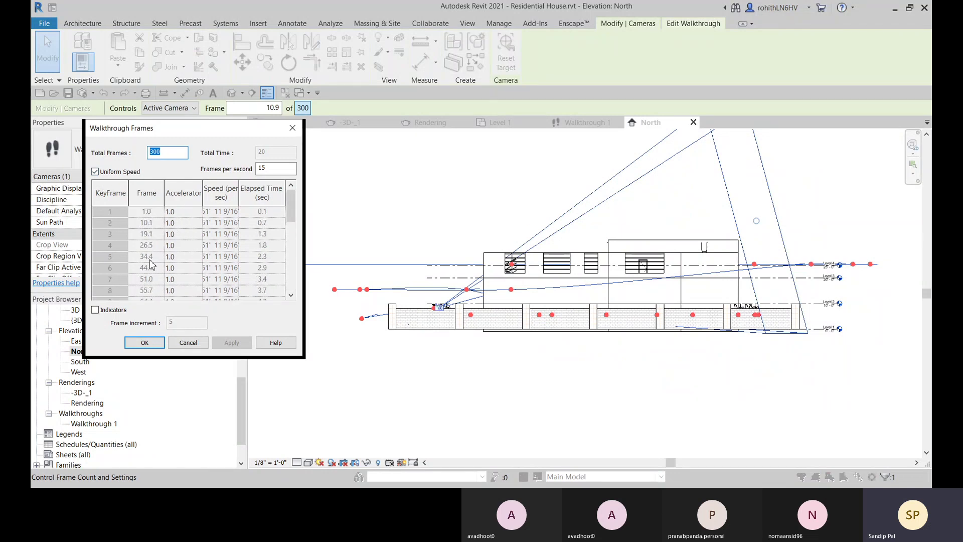
Turn off Uniform Speed to access the accelerator values of key frames 2 and 3, and turn it back on
{"action": "left_click", "coordinate": [96, 173]}
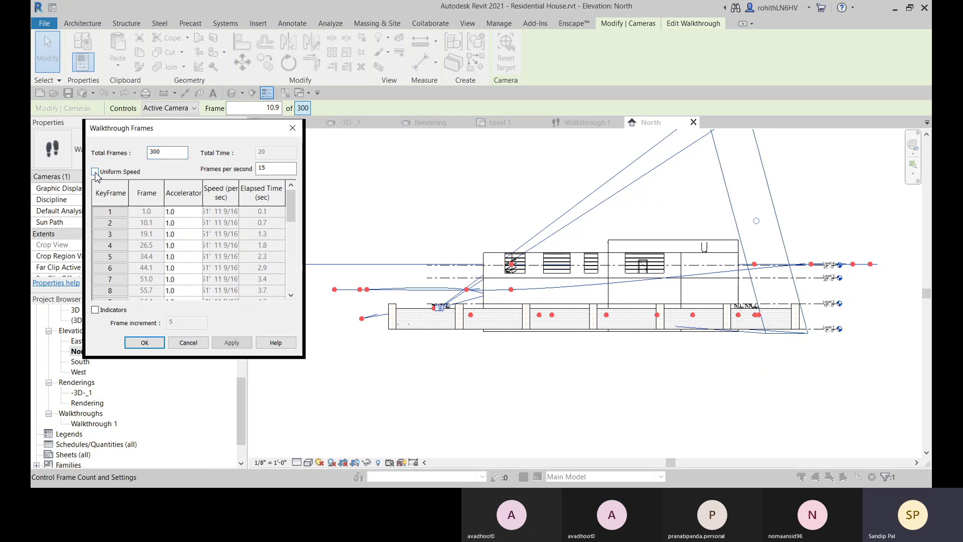
{"action": "left_click", "coordinate": [168, 224]}
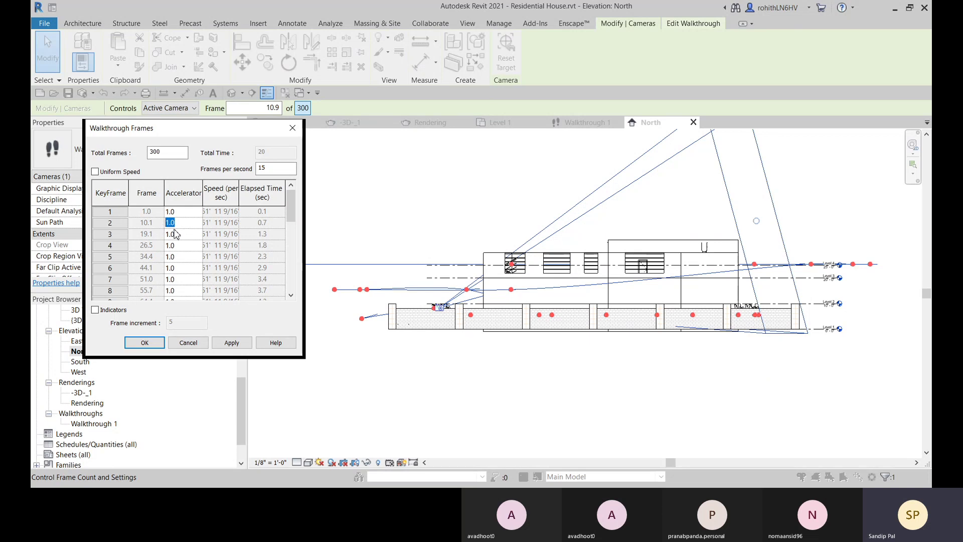
{"action": "left_click", "coordinate": [184, 236]}
{"action": "left_click", "coordinate": [95, 172]}
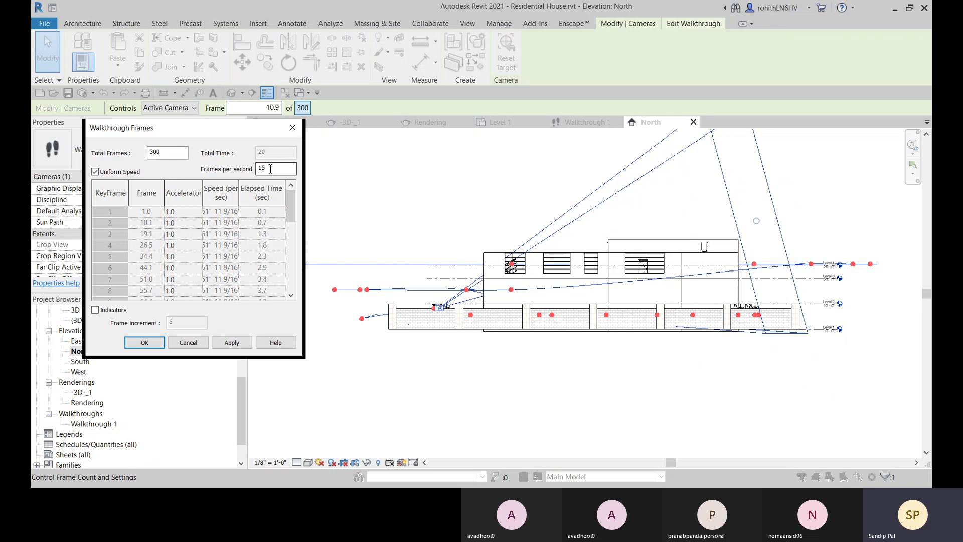
Set the walkthrough to 1 frame per second, apply it, review the key frame times, and accept the frame settings
{"action": "left_click_drag", "start_coordinate": [270, 168], "coordinate": [259, 169]}
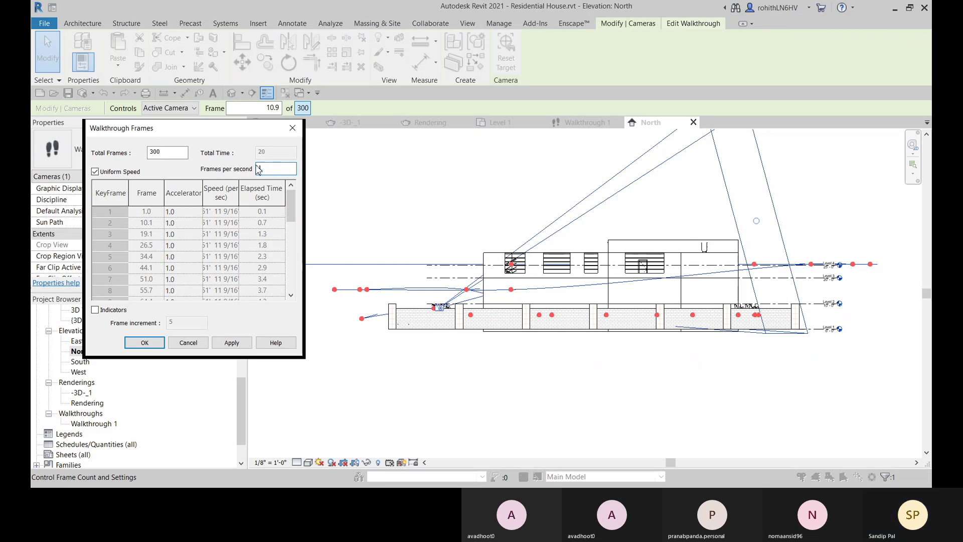
{"action": "left_click", "coordinate": [249, 237]}
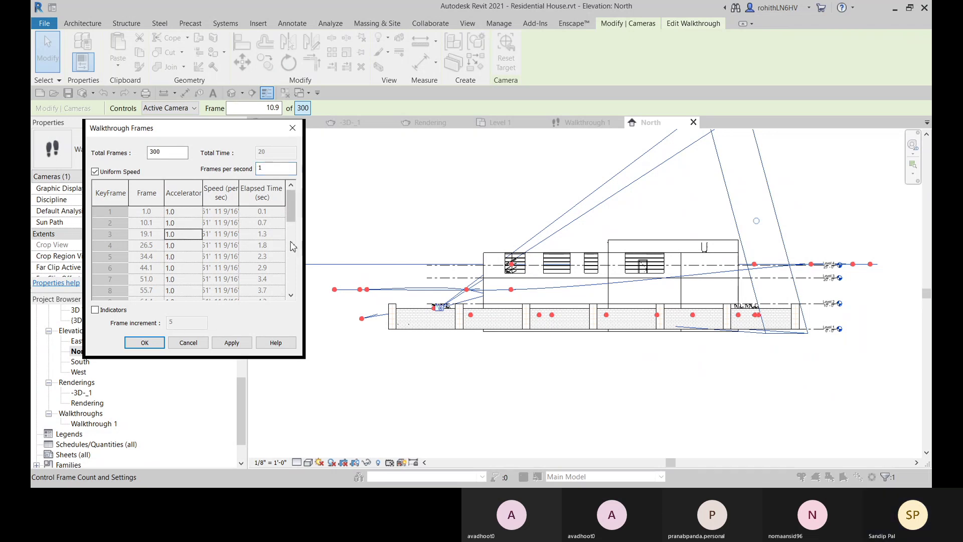
{"action": "left_click_drag", "start_coordinate": [294, 215], "coordinate": [293, 284]}
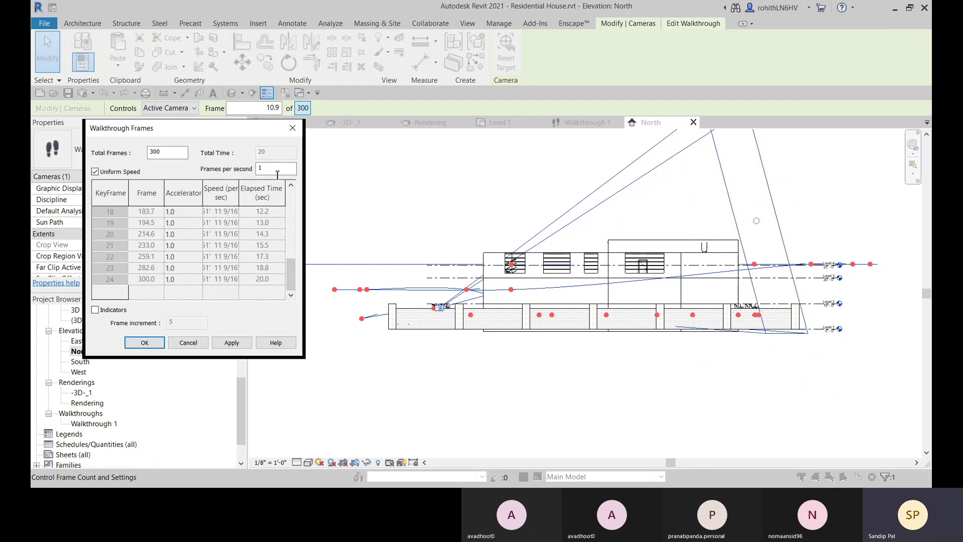
{"action": "left_click", "coordinate": [232, 343]}
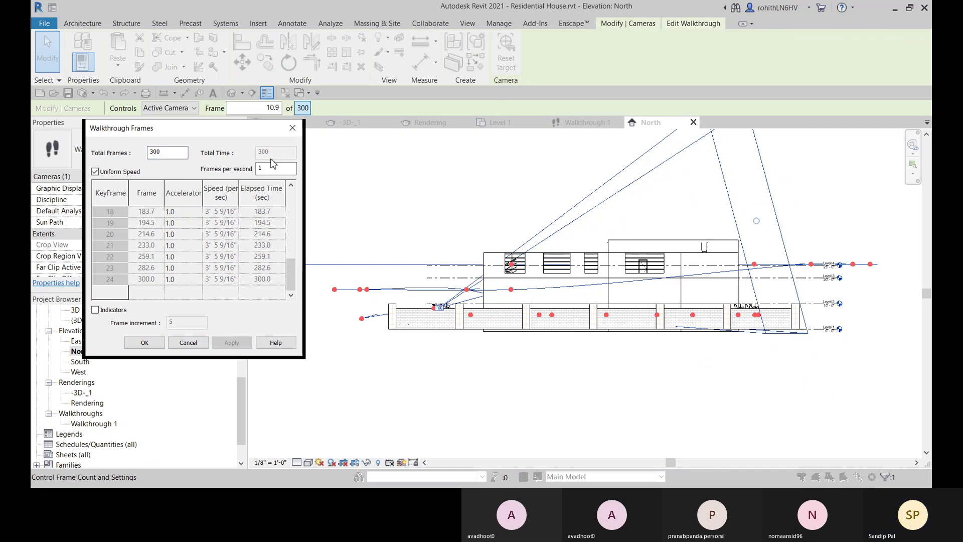
{"action": "scroll", "coordinate": [266, 228], "scroll_direction": "up", "scroll_amount": 6}
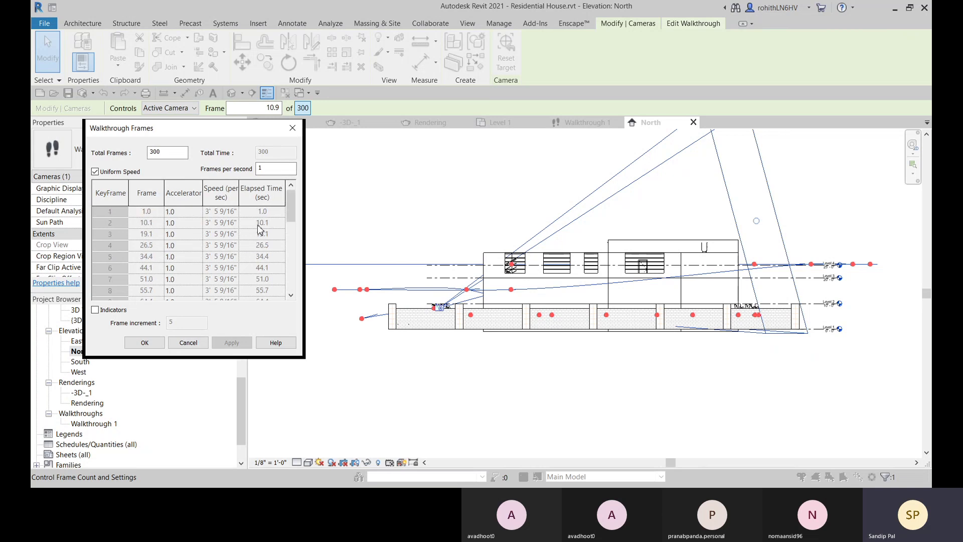
{"action": "scroll", "coordinate": [266, 271], "scroll_direction": "down", "scroll_amount": 6}
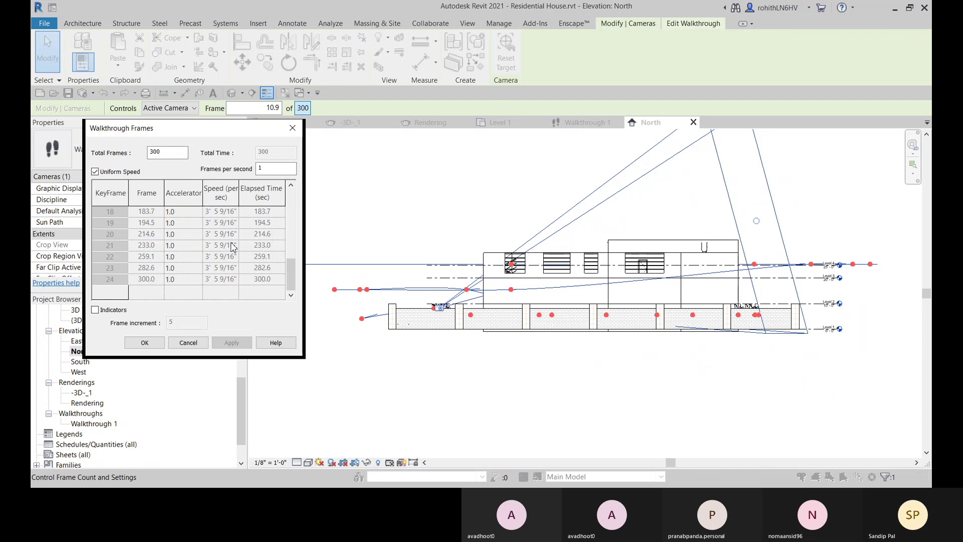
{"action": "scroll", "coordinate": [232, 246], "scroll_direction": "up", "scroll_amount": 5}
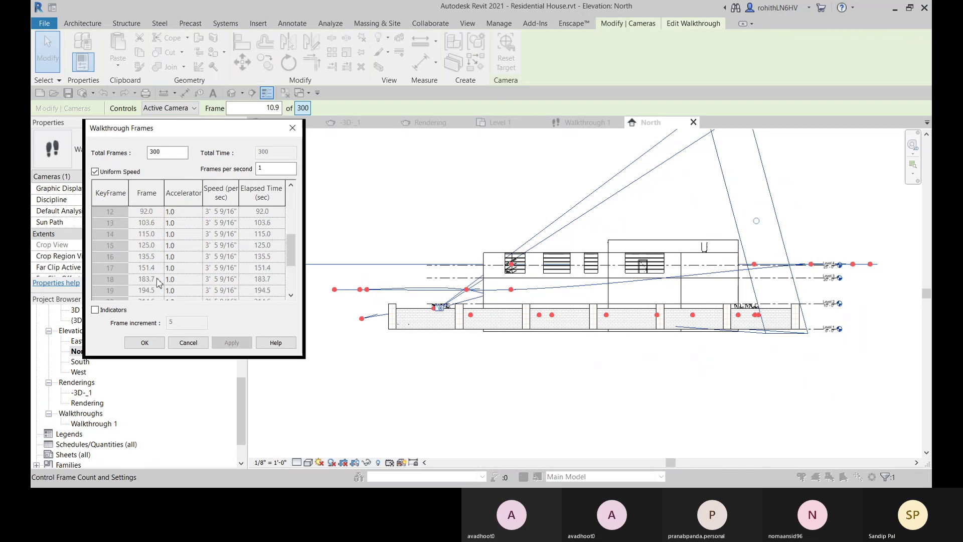
{"action": "left_click", "coordinate": [145, 343]}
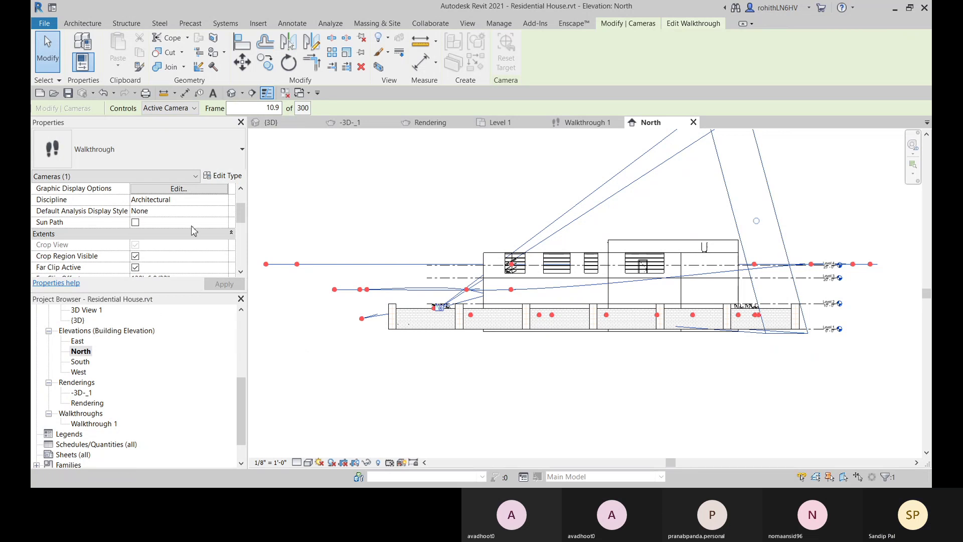
Locate the Walkthrough Frames property of the walkthrough, check its frame settings, and close them
{"action": "scroll", "coordinate": [193, 231], "scroll_direction": "down", "scroll_amount": 5}
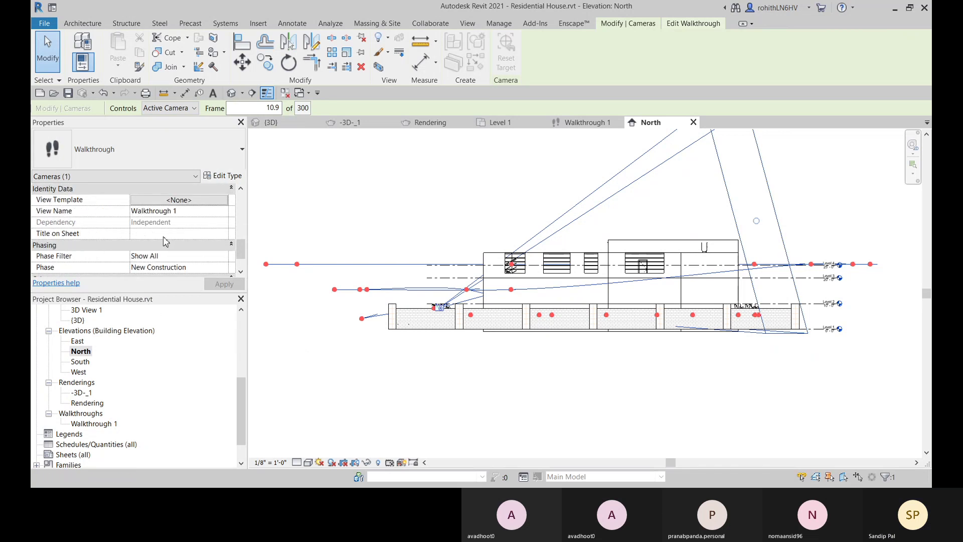
{"action": "scroll", "coordinate": [165, 242], "scroll_direction": "down", "scroll_amount": 3}
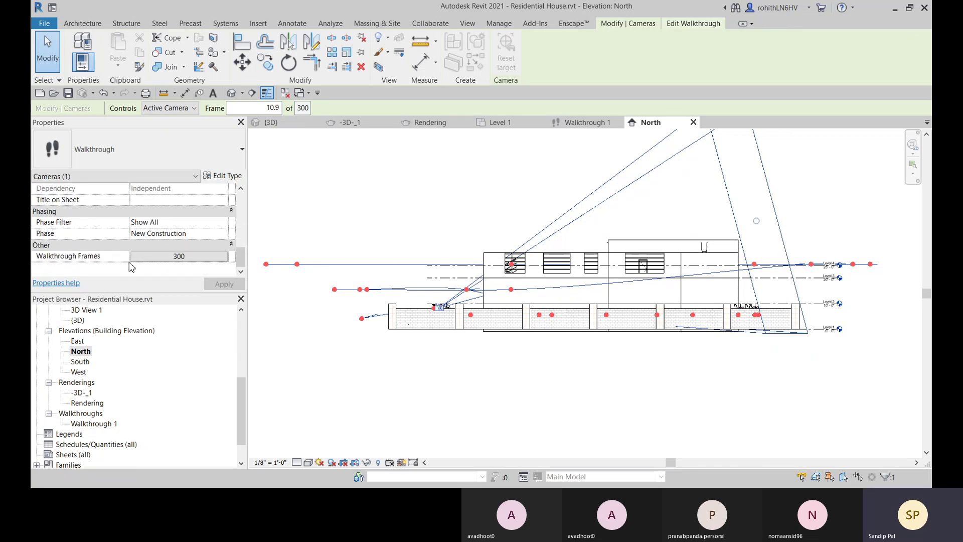
{"action": "left_click", "coordinate": [163, 257]}
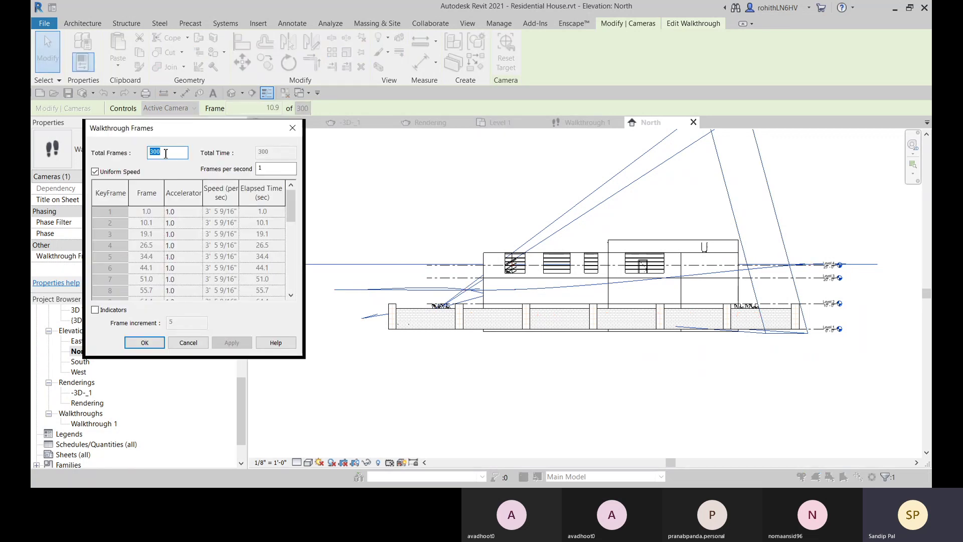
{"action": "left_click", "coordinate": [145, 343]}
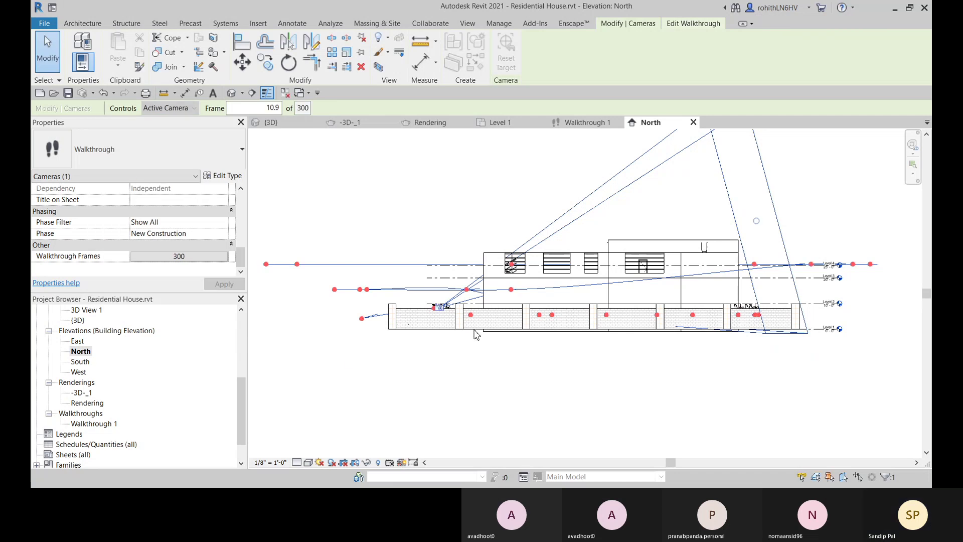
Open the Walkthrough 1 view and enlarge its crop region upward, downward and to the right around the house
{"action": "left_click", "coordinate": [577, 125]}
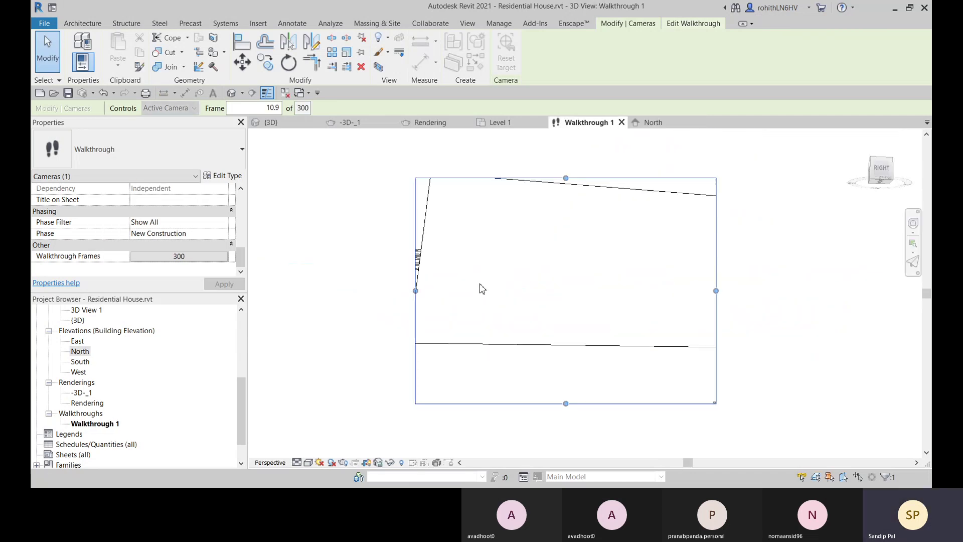
{"action": "scroll", "coordinate": [429, 297], "scroll_direction": "down", "scroll_amount": 3}
{"action": "scroll", "coordinate": [568, 301], "scroll_direction": "down", "scroll_amount": 1}
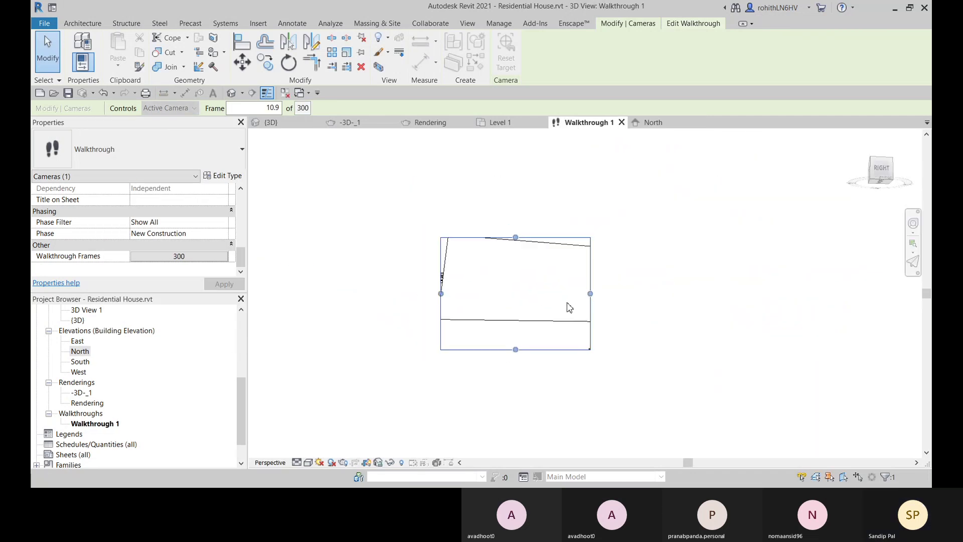
{"action": "left_click_drag", "start_coordinate": [515, 238], "coordinate": [516, 181]}
{"action": "left_click_drag", "start_coordinate": [591, 265], "coordinate": [759, 253]}
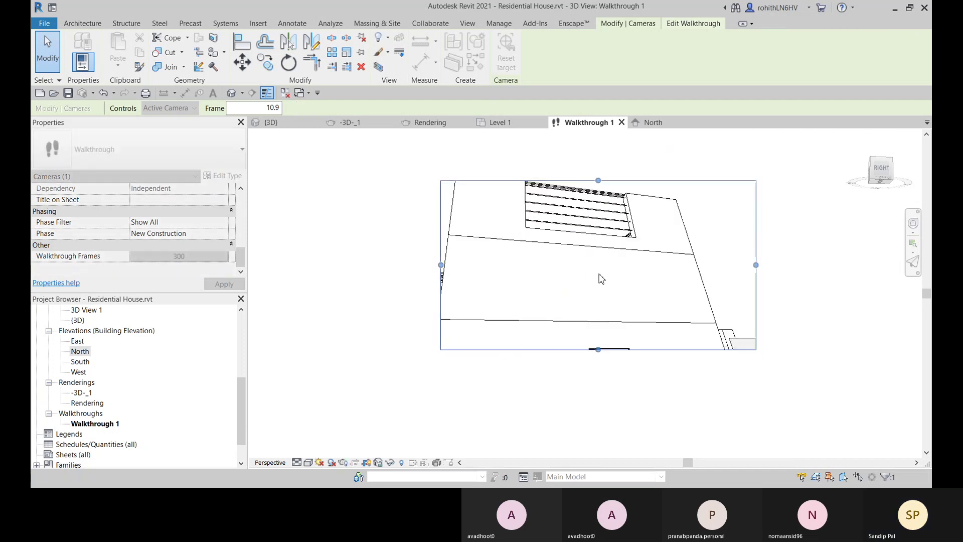
{"action": "scroll", "coordinate": [544, 297], "scroll_direction": "down", "scroll_amount": 4}
{"action": "left_click_drag", "start_coordinate": [571, 320], "coordinate": [568, 376]}
{"action": "left_click_drag", "start_coordinate": [612, 321], "coordinate": [774, 321]}
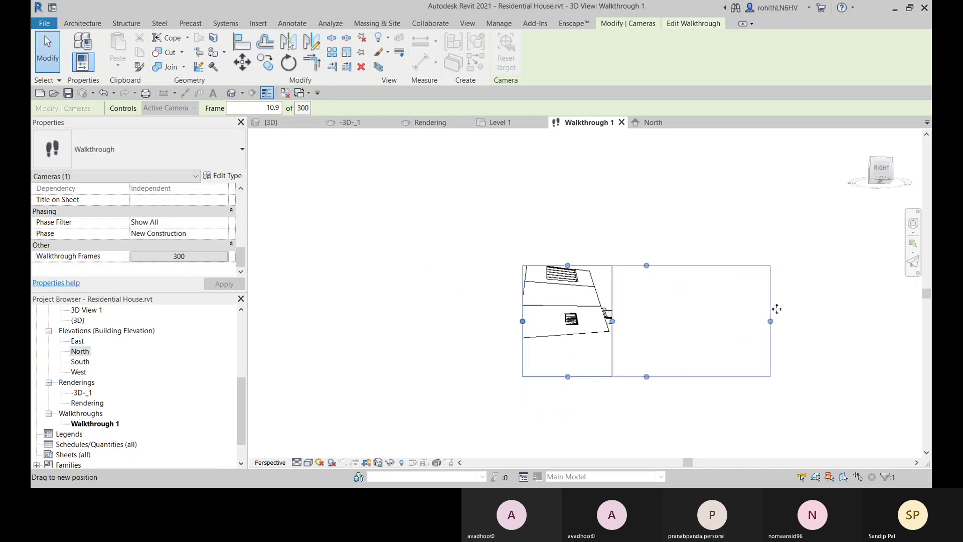
Widen the Walkthrough 1 crop region far out on both sides and extend its upper and lower edges to include the surroundings
{"action": "left_click_drag", "start_coordinate": [523, 321], "coordinate": [272, 321]}
{"action": "left_click_drag", "start_coordinate": [523, 265], "coordinate": [523, 155]}
{"action": "scroll", "coordinate": [637, 258], "scroll_direction": "down", "scroll_amount": 5}
{"action": "left_click_drag", "start_coordinate": [690, 258], "coordinate": [829, 259]}
{"action": "left_click_drag", "start_coordinate": [501, 259], "coordinate": [344, 260]}
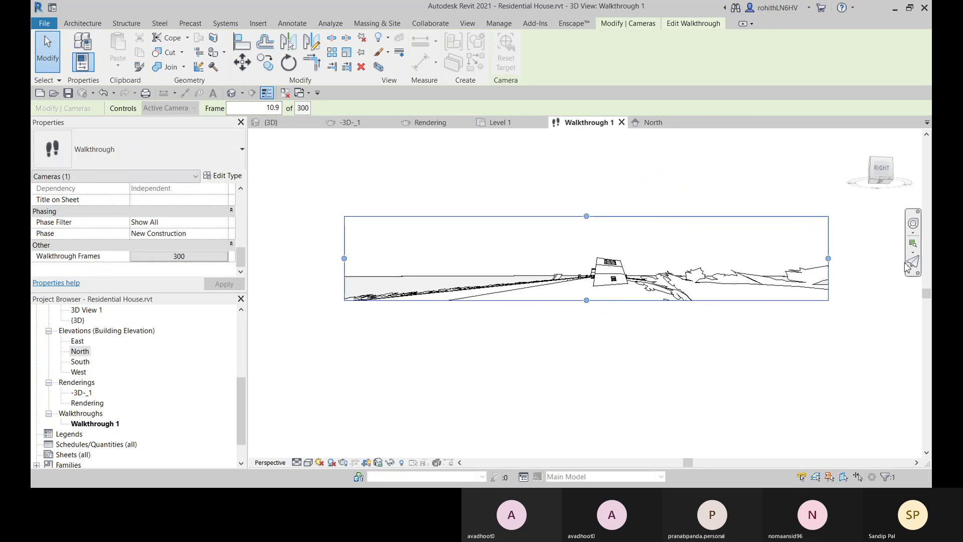
{"action": "scroll", "coordinate": [664, 271], "scroll_direction": "down", "scroll_amount": 3}
{"action": "left_click_drag", "start_coordinate": [758, 263], "coordinate": [874, 264]}
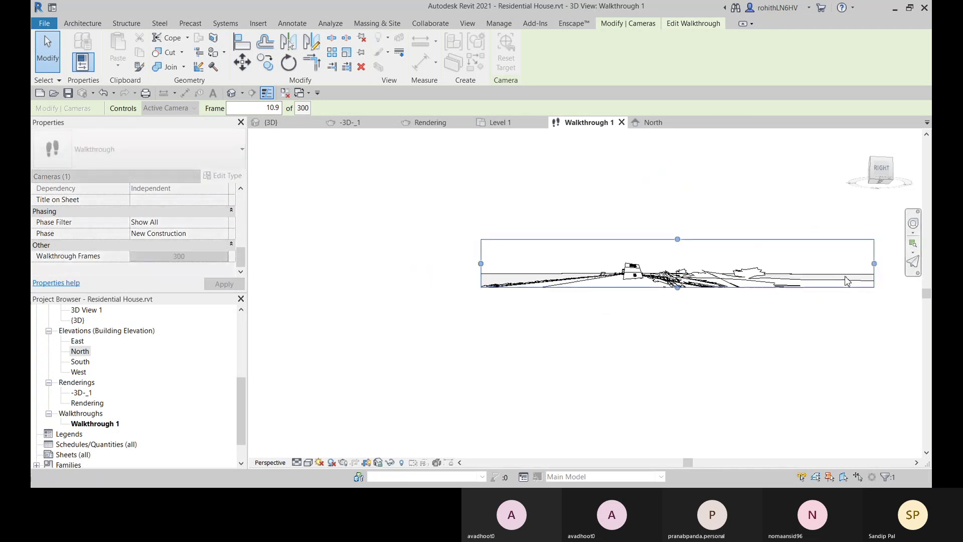
{"action": "left_click_drag", "start_coordinate": [485, 265], "coordinate": [269, 264]}
{"action": "left_click_drag", "start_coordinate": [572, 288], "coordinate": [572, 355]}
{"action": "scroll", "coordinate": [597, 352], "scroll_direction": "down", "scroll_amount": 1}
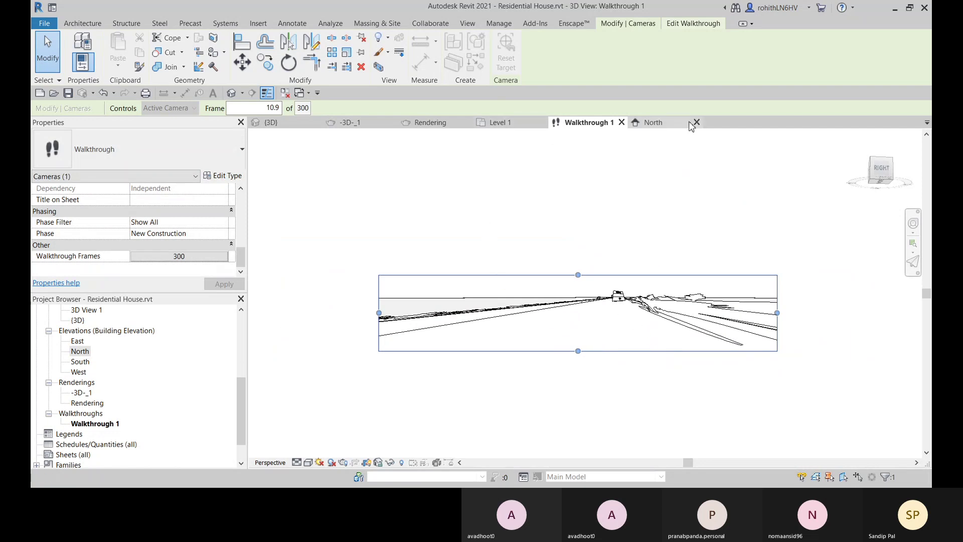
Quit editing the walkthrough, reopen it for editing, and play it from frame 10.9
{"action": "left_click", "coordinate": [607, 187]}
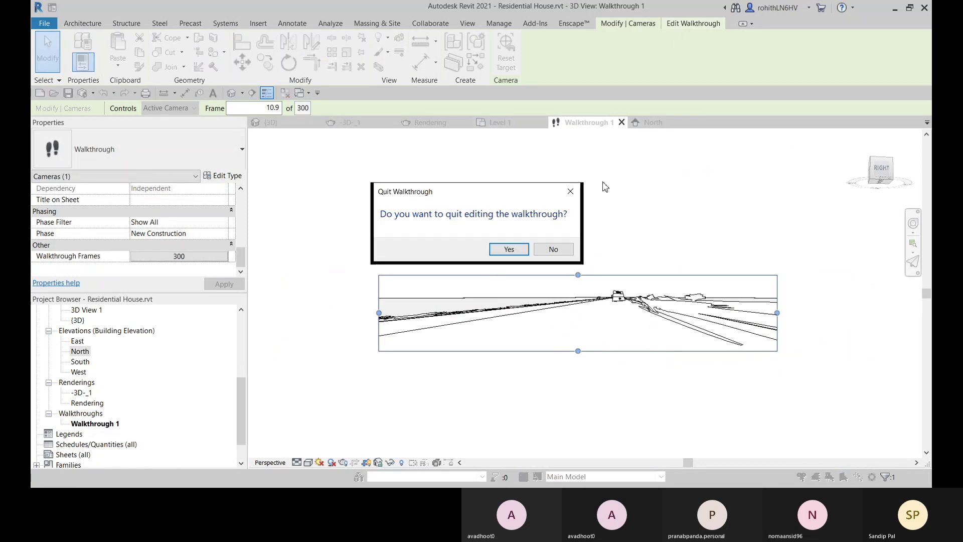
{"action": "left_click", "coordinate": [509, 250]}
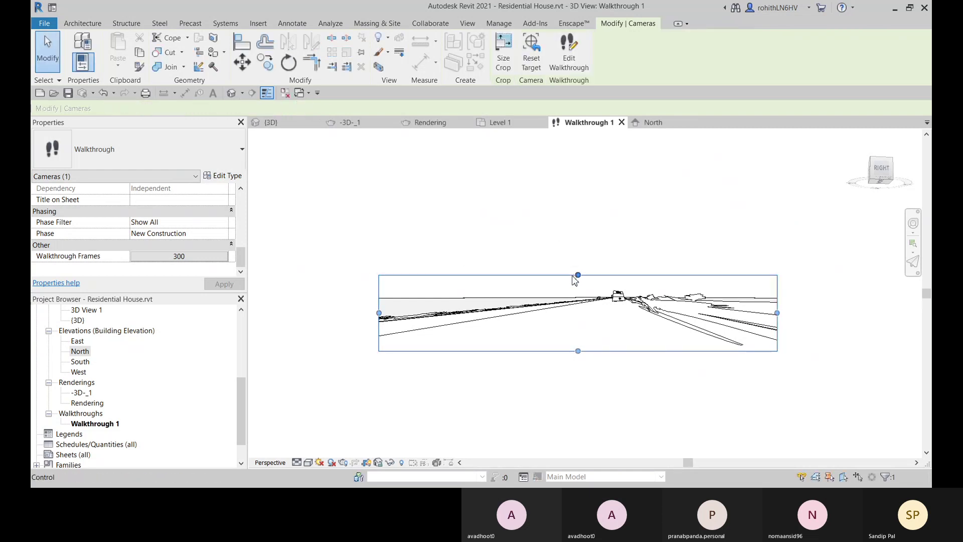
{"action": "left_click", "coordinate": [569, 50]}
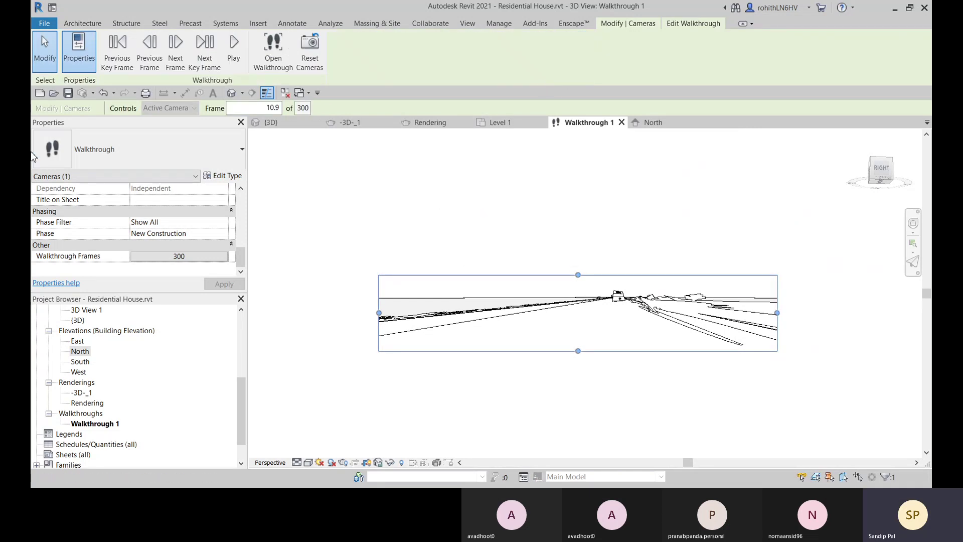
{"action": "left_click", "coordinate": [234, 50]}
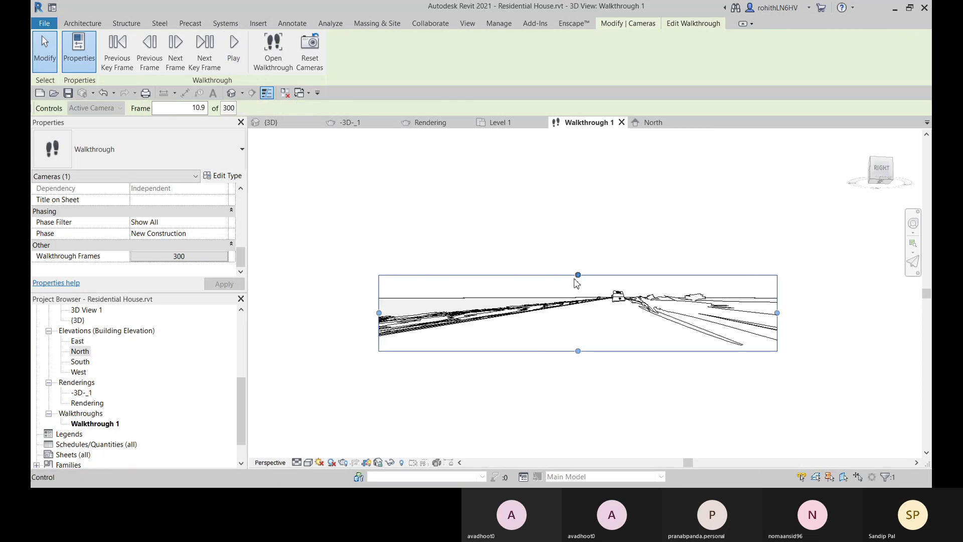
Raise the upper edge of the Walkthrough 1 crop region and set the far clip offset to 5' 0"
{"action": "left_click_drag", "start_coordinate": [578, 275], "coordinate": [578, 196]}
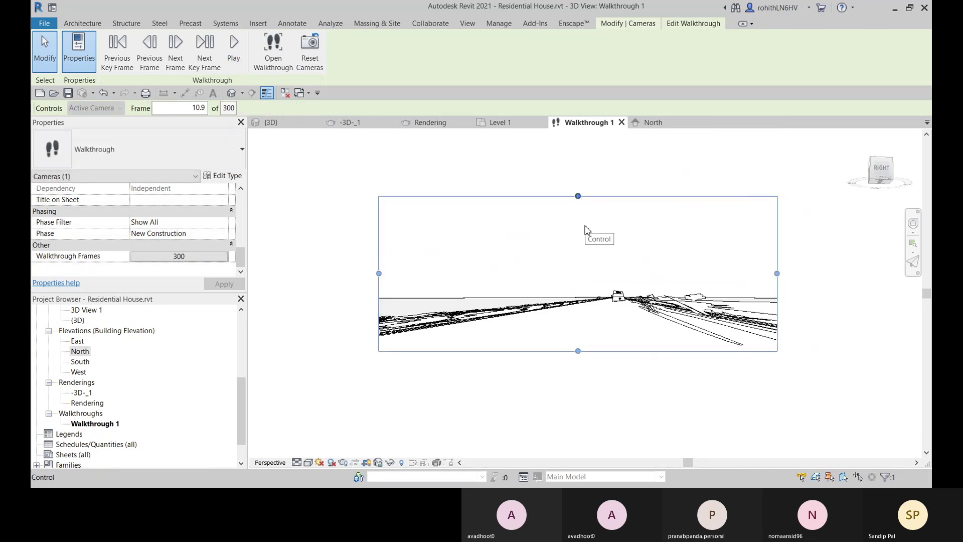
{"action": "scroll", "coordinate": [163, 239], "scroll_direction": "up", "scroll_amount": 4}
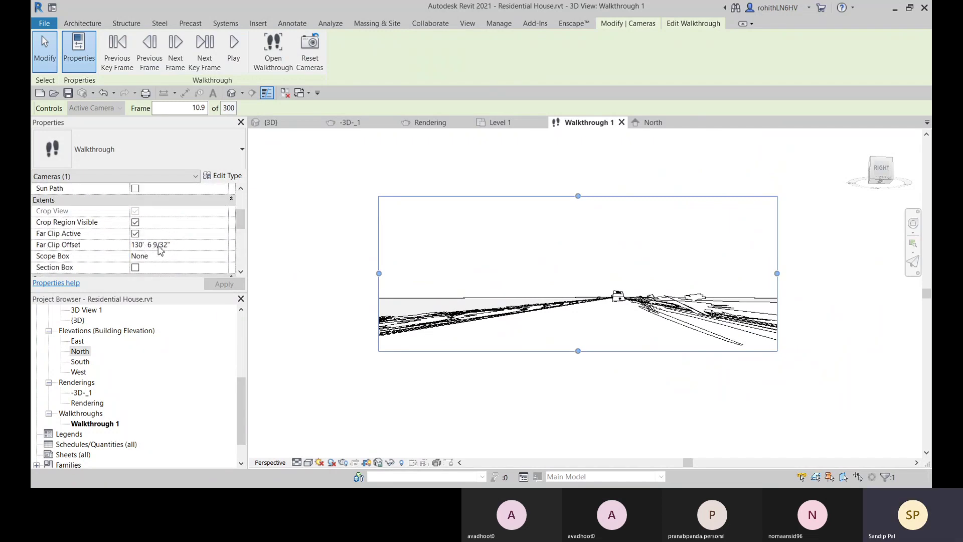
{"action": "left_click", "coordinate": [183, 245]}
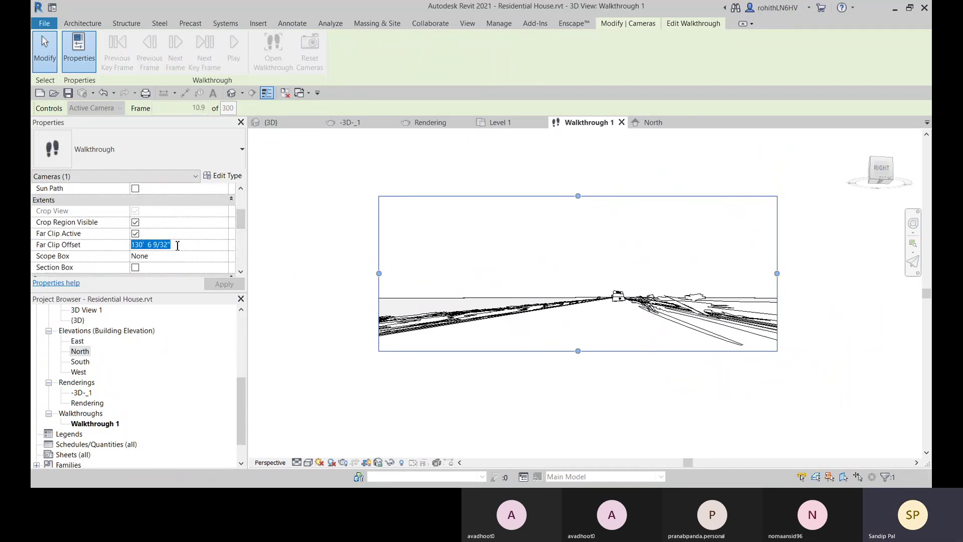
{"action": "type", "text": "5'  0"}
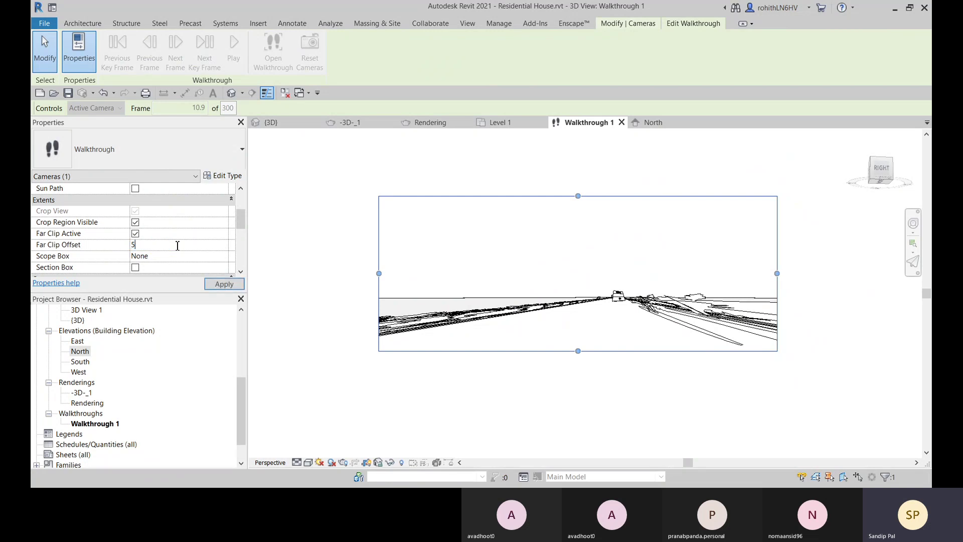
{"action": "left_click", "coordinate": [224, 284]}
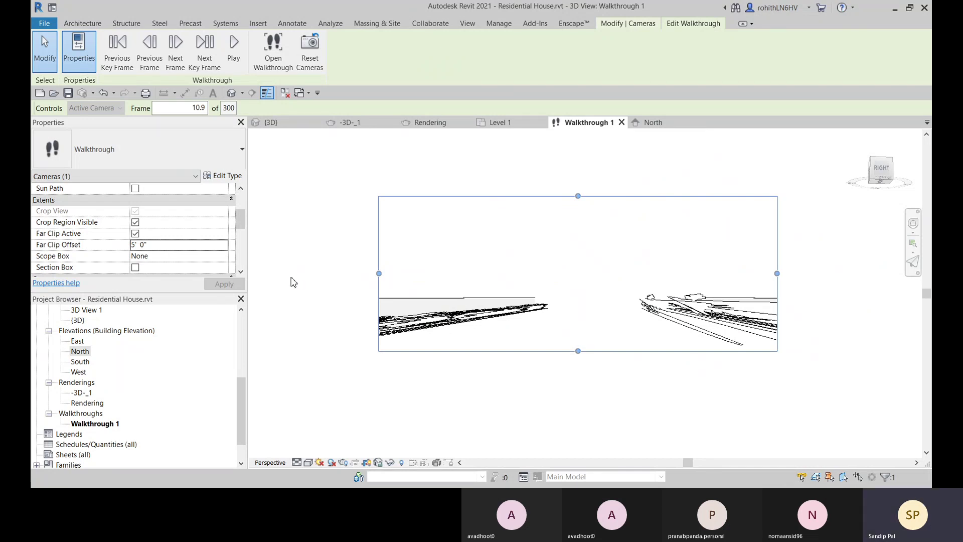
Set the walkthrough camera's far clip offset to 40' 0"
{"action": "left_click", "coordinate": [168, 244]}
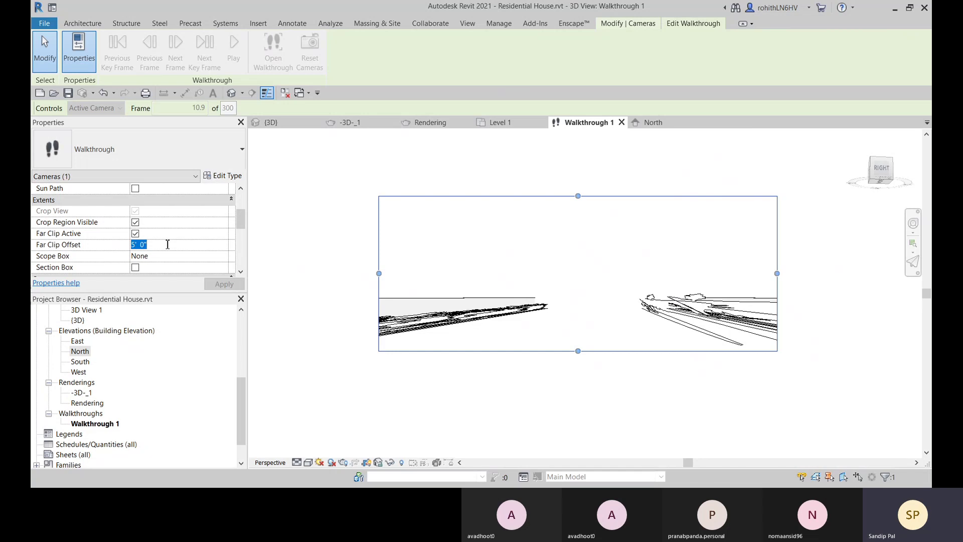
{"action": "type", "text": "4"}
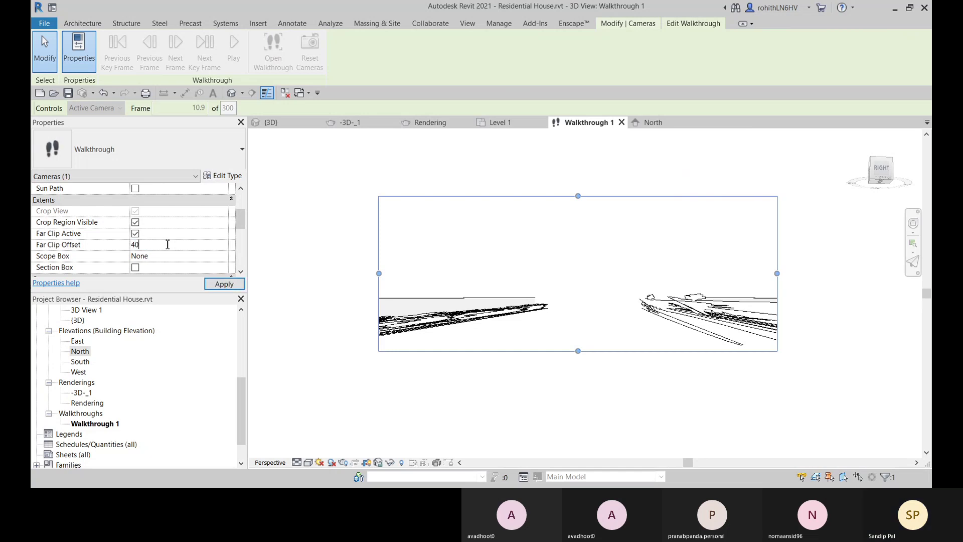
{"action": "type", "text": "0"}
{"action": "key", "text": "Return"}
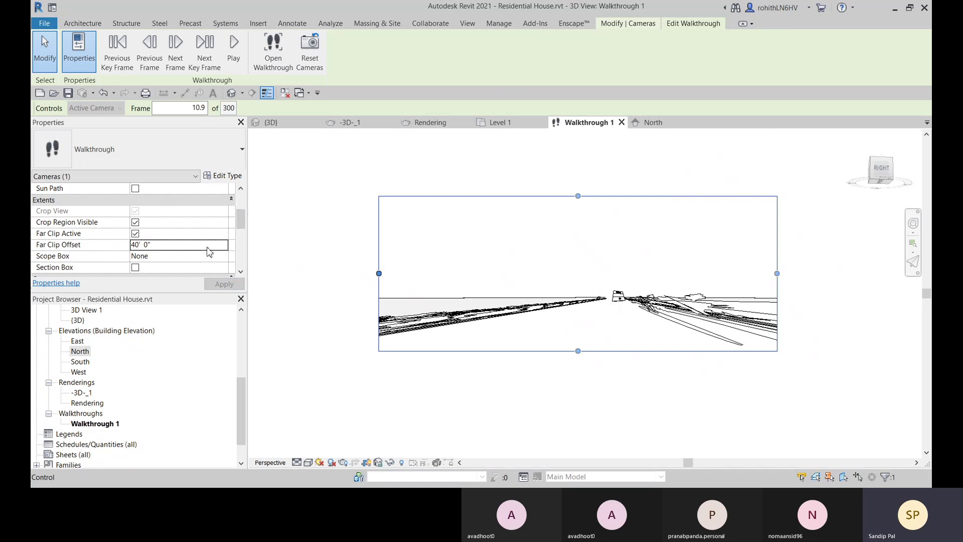
Set the walkthrough camera's far clip offset to 100' 0"
{"action": "left_click", "coordinate": [157, 245]}
{"action": "type", "text": "10"}
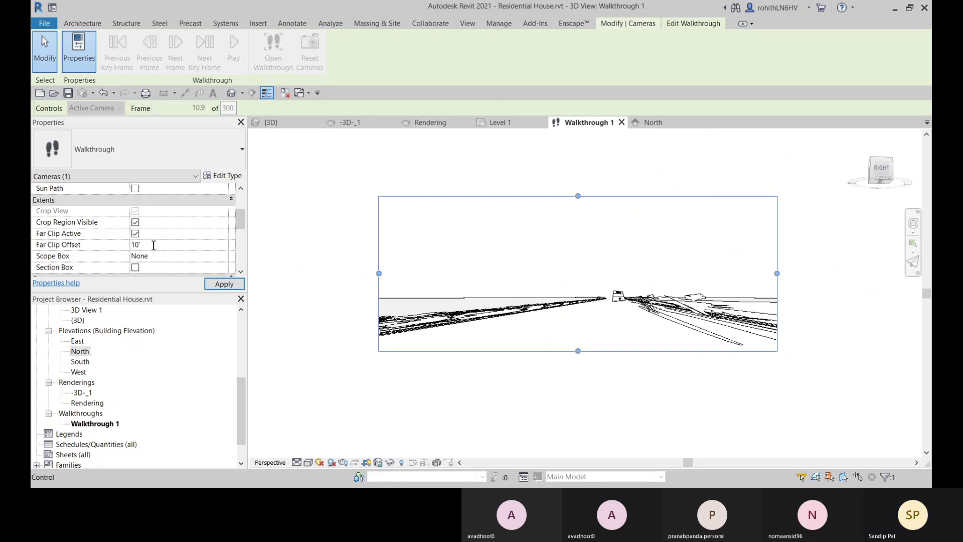
{"action": "type", "text": "0"}
{"action": "key", "text": "Return"}
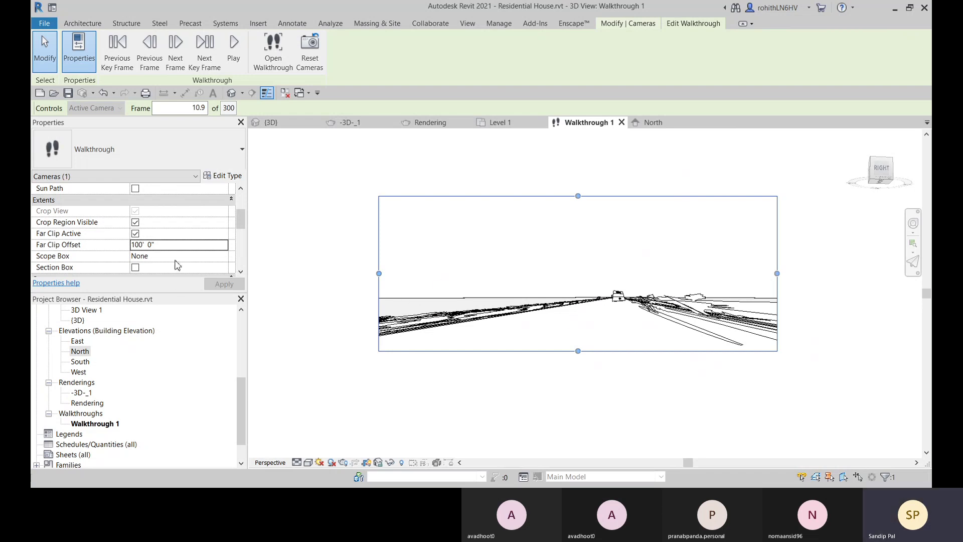
Start a walkthrough export of all frames with the Rendering visual style and a zoom of 2% of actual size
{"action": "left_click", "coordinate": [45, 23]}
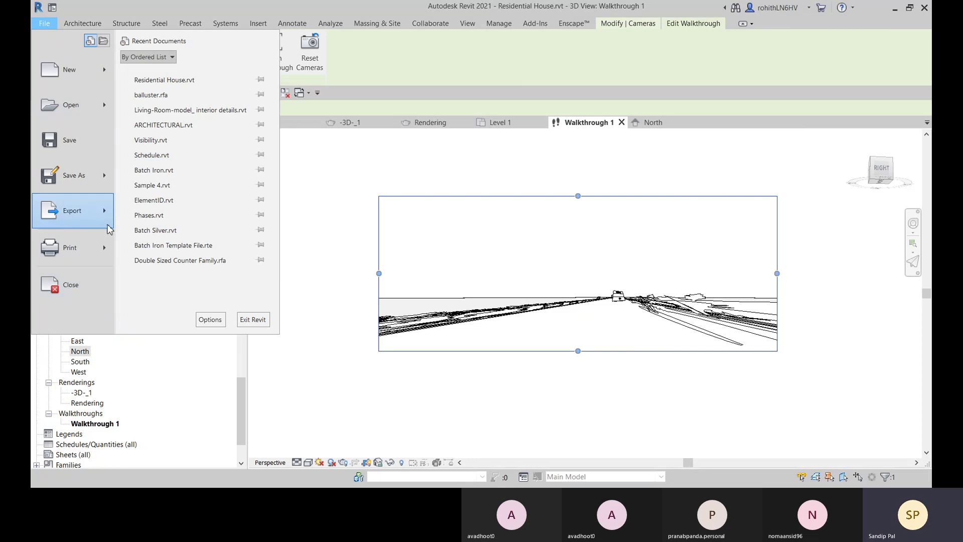
{"action": "mouse_move", "coordinate": [108, 220]}
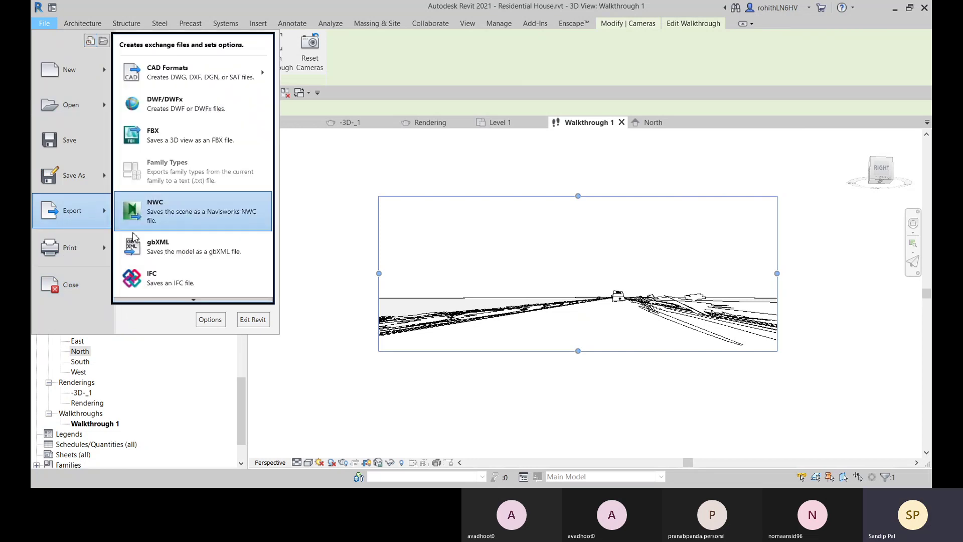
{"action": "mouse_move", "coordinate": [194, 301]}
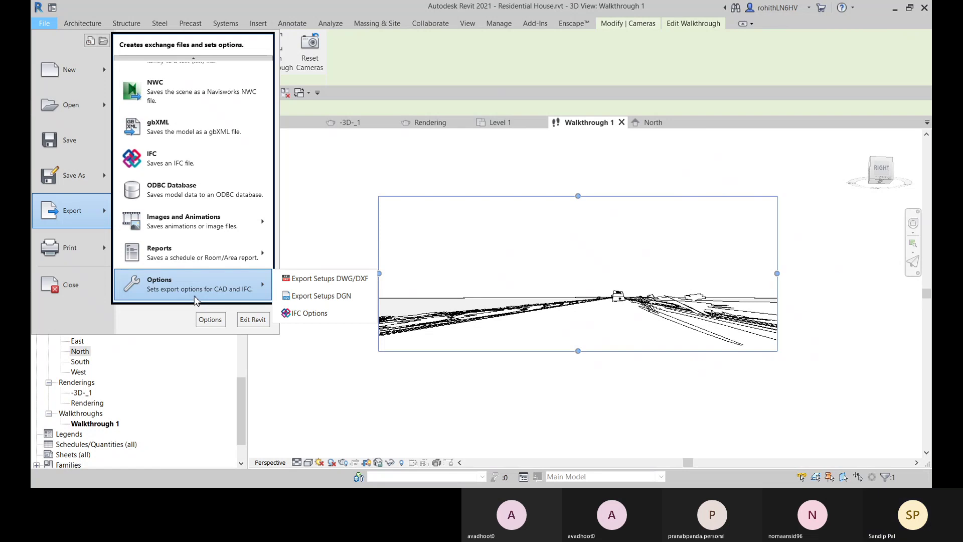
{"action": "mouse_move", "coordinate": [192, 228]}
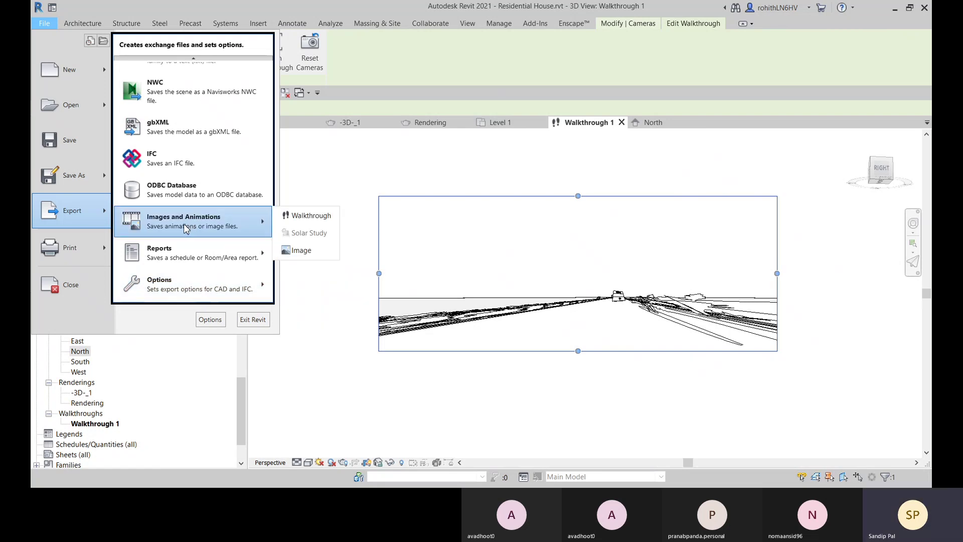
{"action": "left_click", "coordinate": [307, 216]}
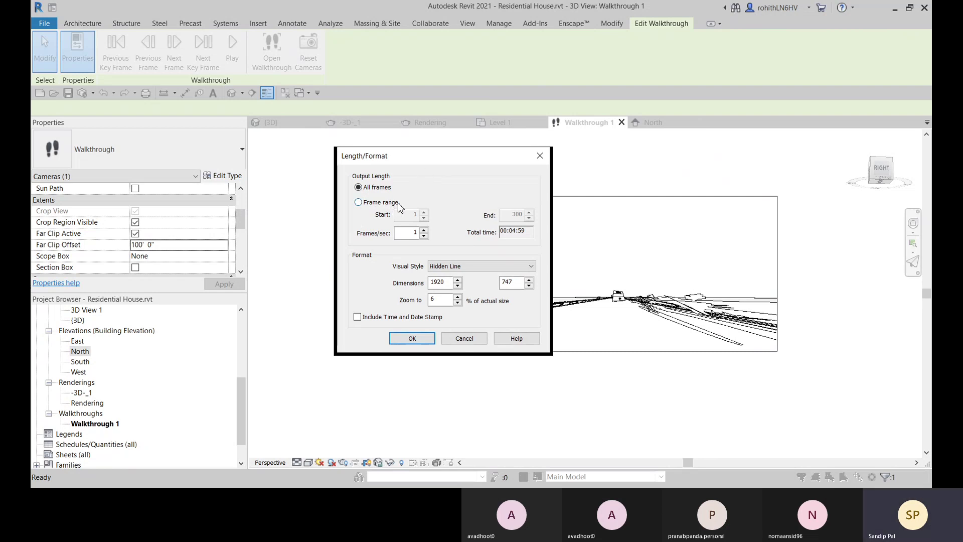
{"action": "left_click", "coordinate": [419, 235]}
{"action": "left_click", "coordinate": [447, 268]}
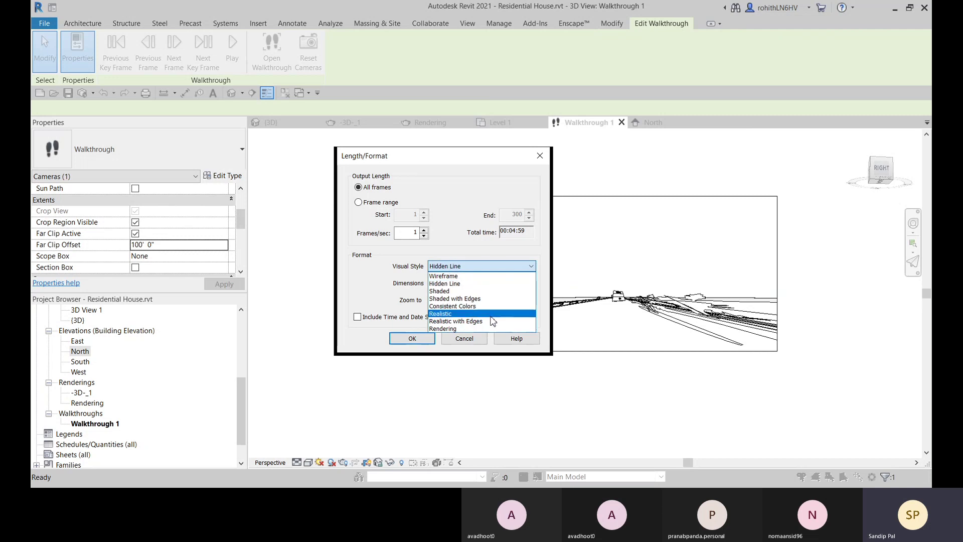
{"action": "left_click", "coordinate": [465, 329]}
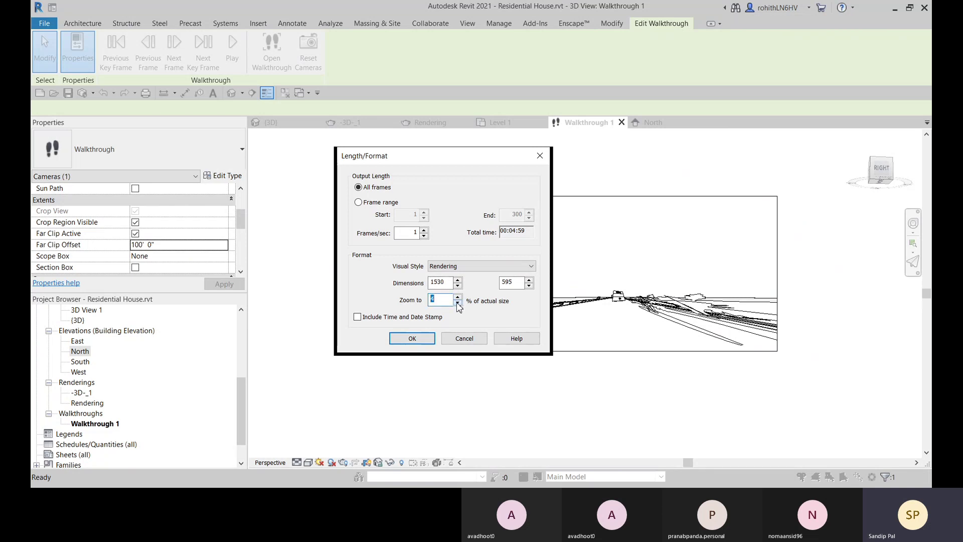
{"action": "left_click", "coordinate": [459, 303]}
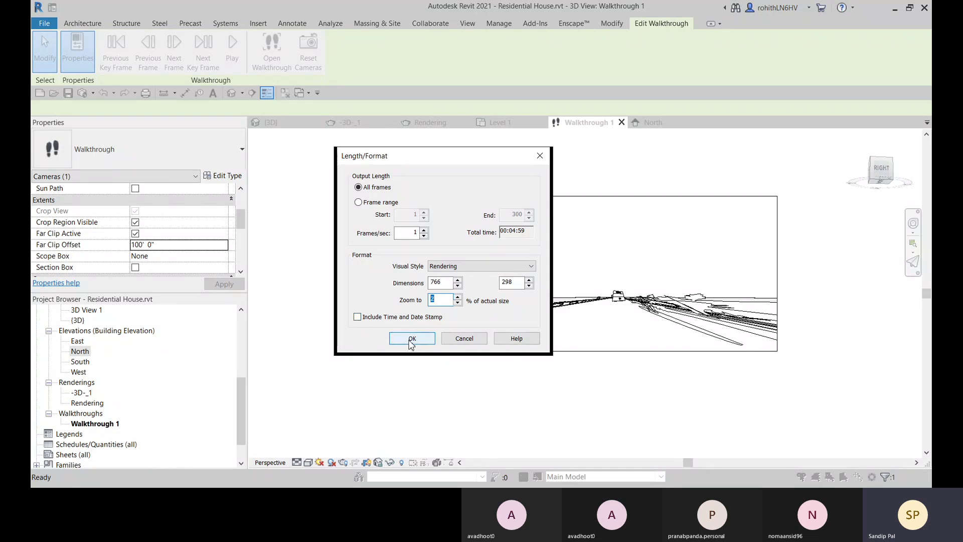
Try the frame range output and a 3% zoom, returning to all frames and 2%
{"action": "left_click", "coordinate": [358, 203]}
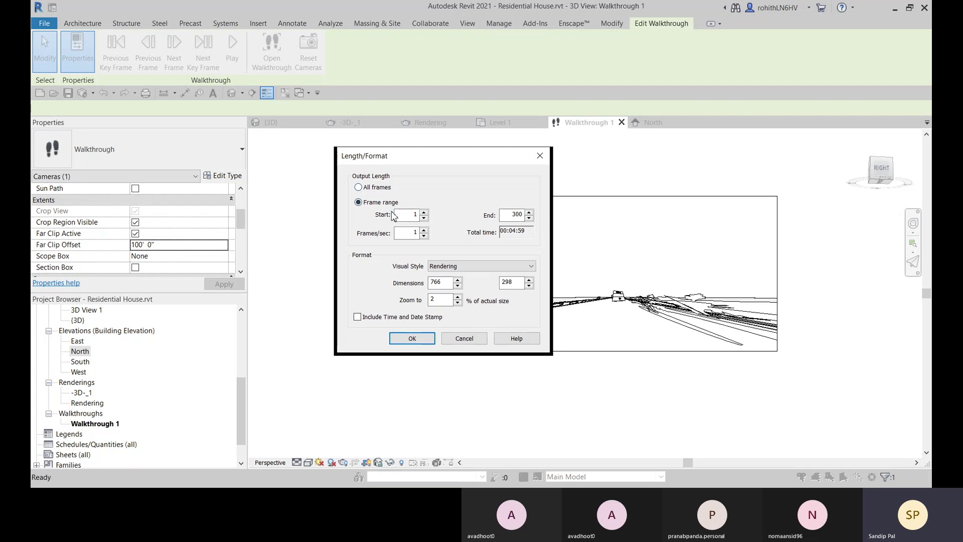
{"action": "left_click", "coordinate": [359, 189]}
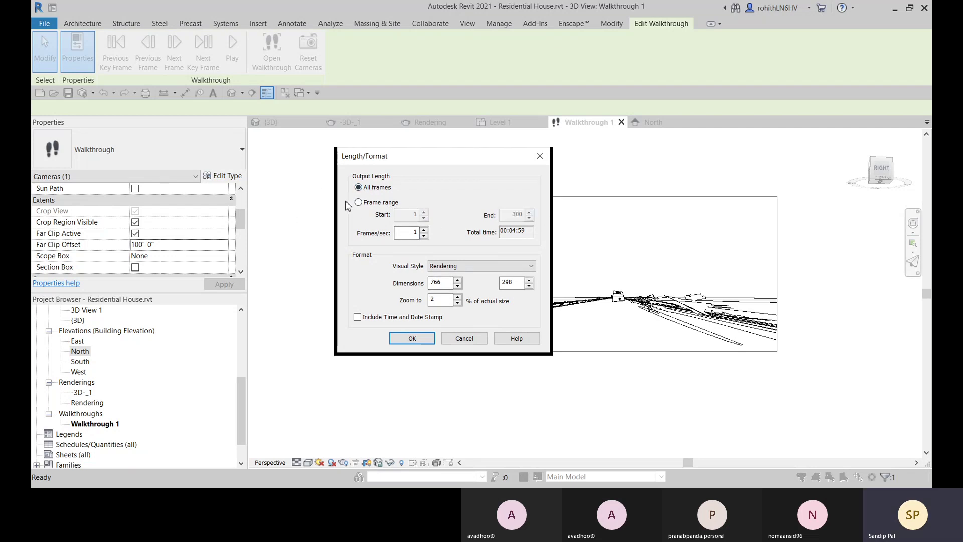
{"action": "left_click", "coordinate": [458, 297]}
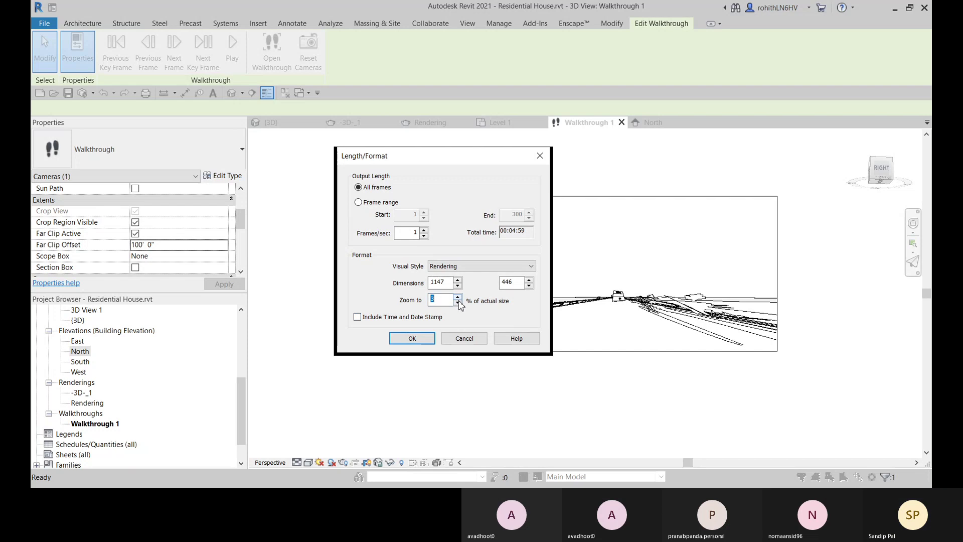
{"action": "left_click", "coordinate": [459, 303]}
Accept the length and format settings and choose the Revit folder on the Desktop as the export location
{"action": "left_click", "coordinate": [409, 339]}
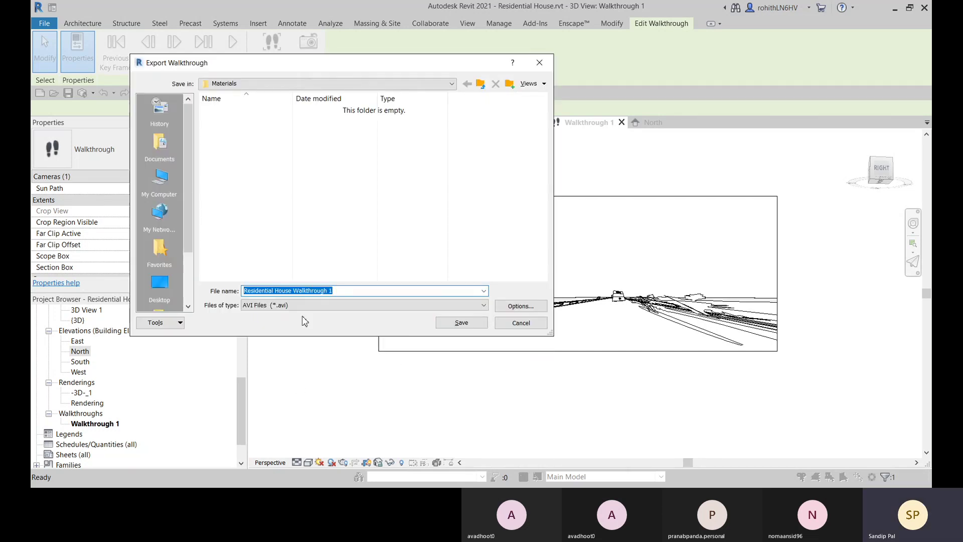
{"action": "left_click", "coordinate": [160, 178]}
{"action": "left_click", "coordinate": [231, 136]}
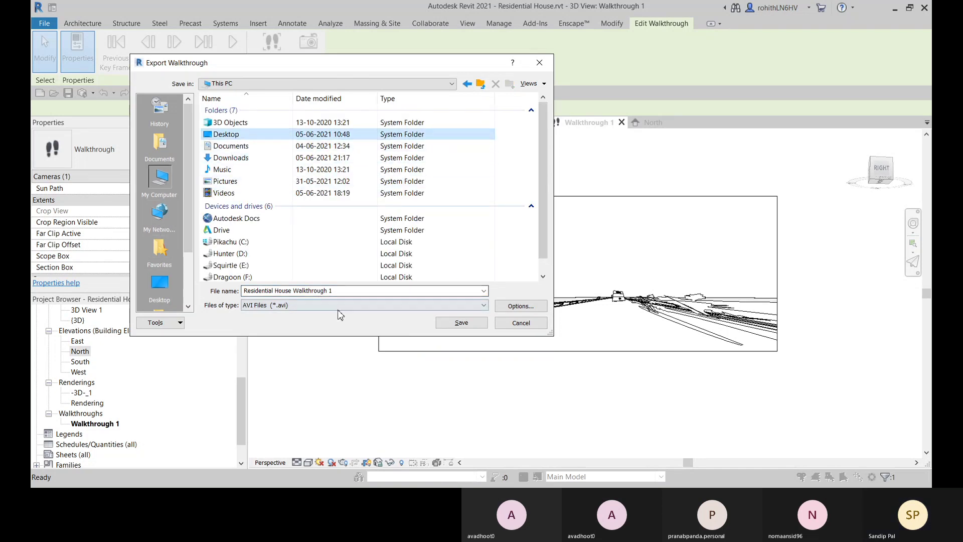
{"action": "double_click", "coordinate": [226, 134]}
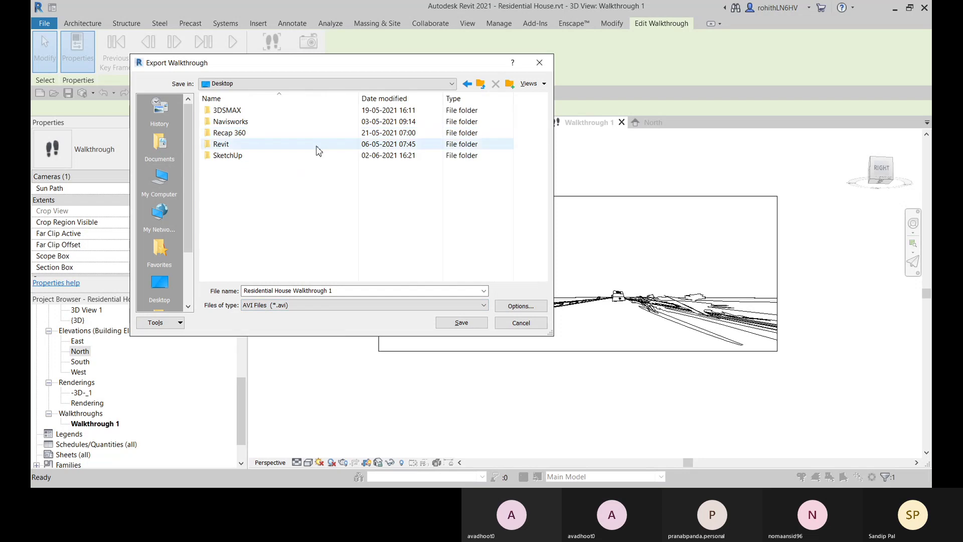
{"action": "double_click", "coordinate": [231, 145]}
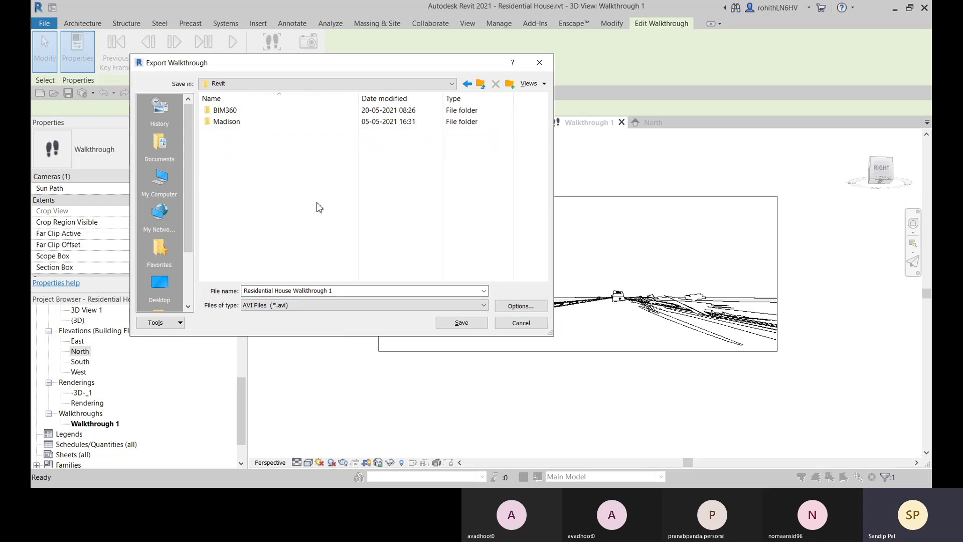
Recheck the export format settings and save the walkthrough as the AVI file Residential House Walkthrough 1
{"action": "left_click", "coordinate": [519, 306]}
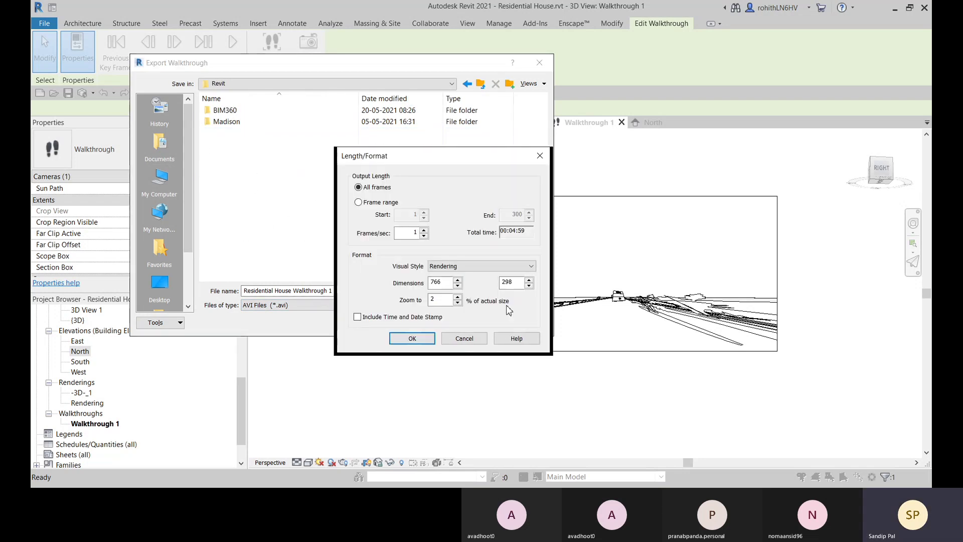
{"action": "left_click", "coordinate": [412, 339]}
{"action": "left_click", "coordinate": [279, 306]}
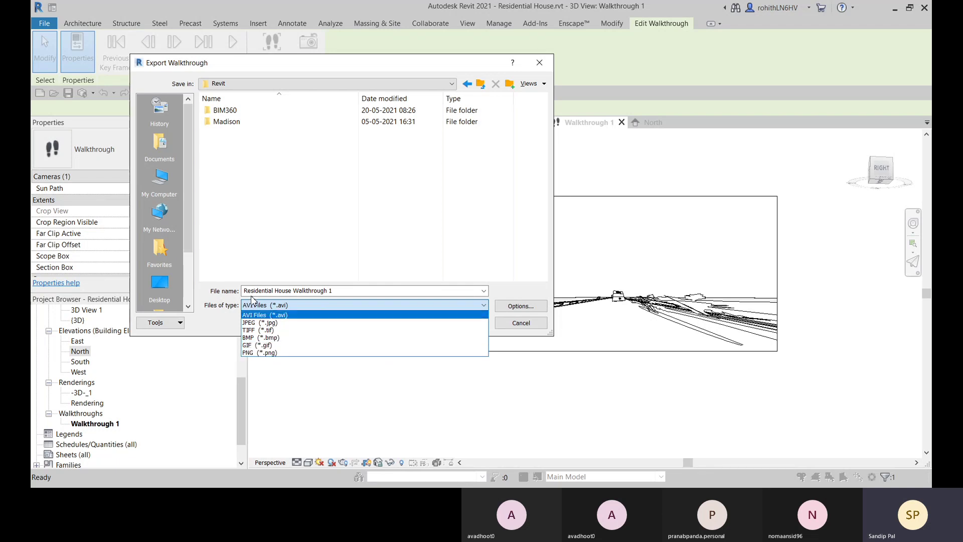
{"action": "left_click", "coordinate": [471, 273]}
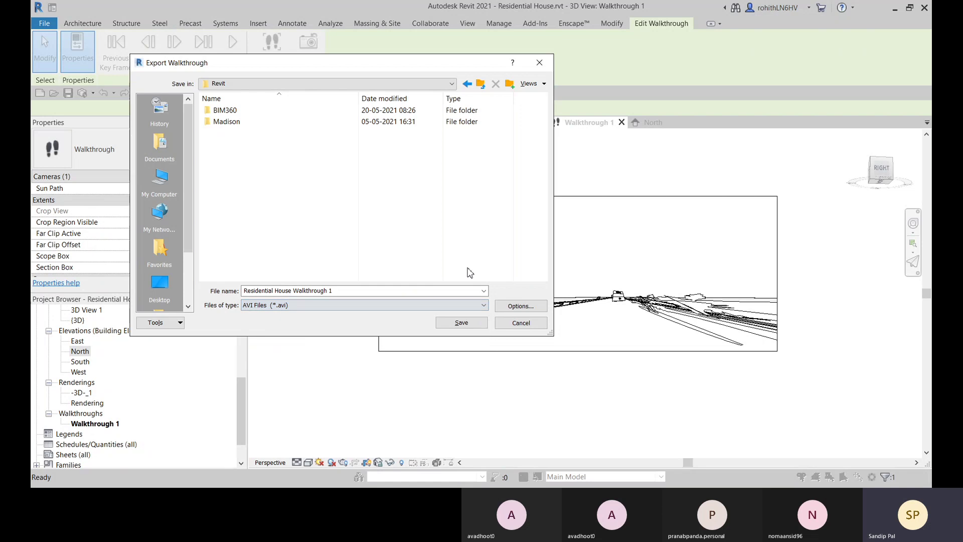
{"action": "left_click", "coordinate": [465, 323]}
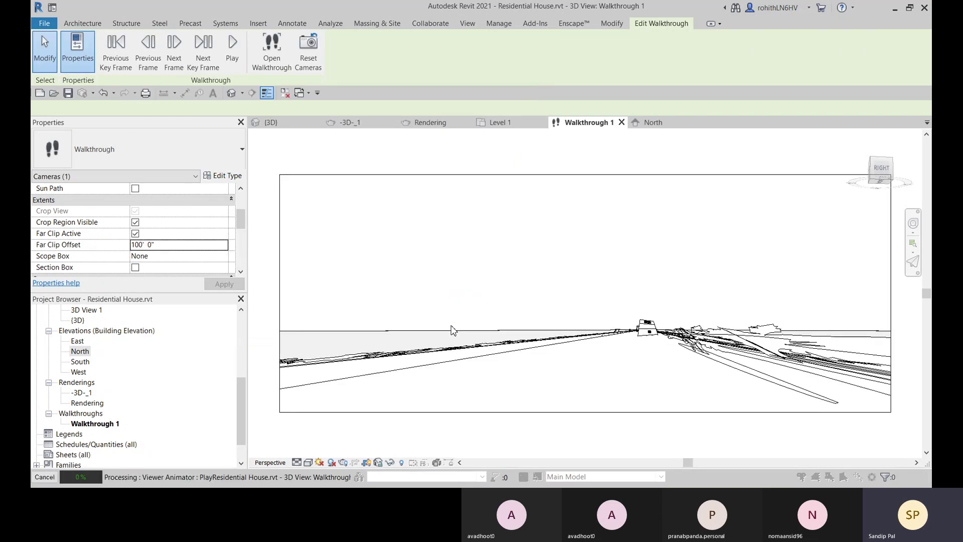
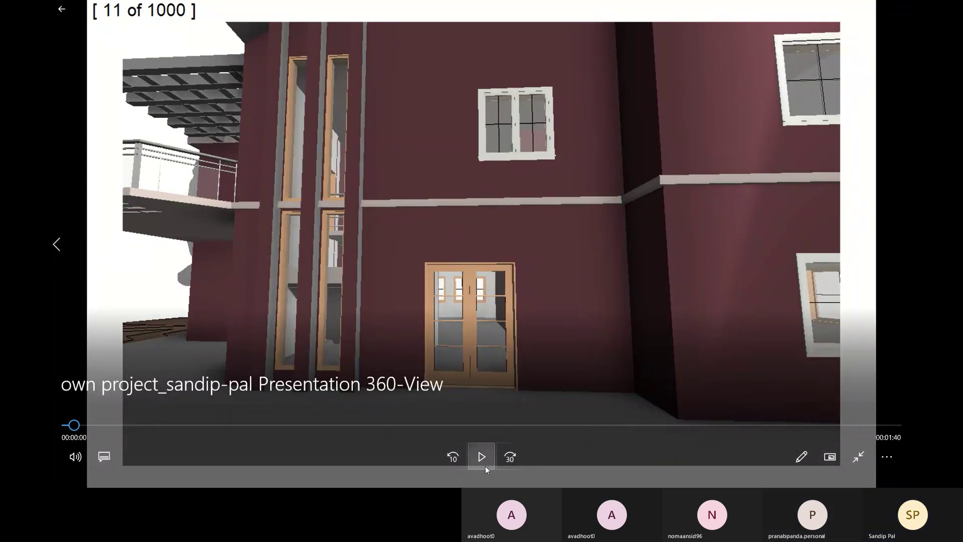
Play the 360-view presentation video of the house in the video player through to its end
{"action": "left_click", "coordinate": [484, 463]}
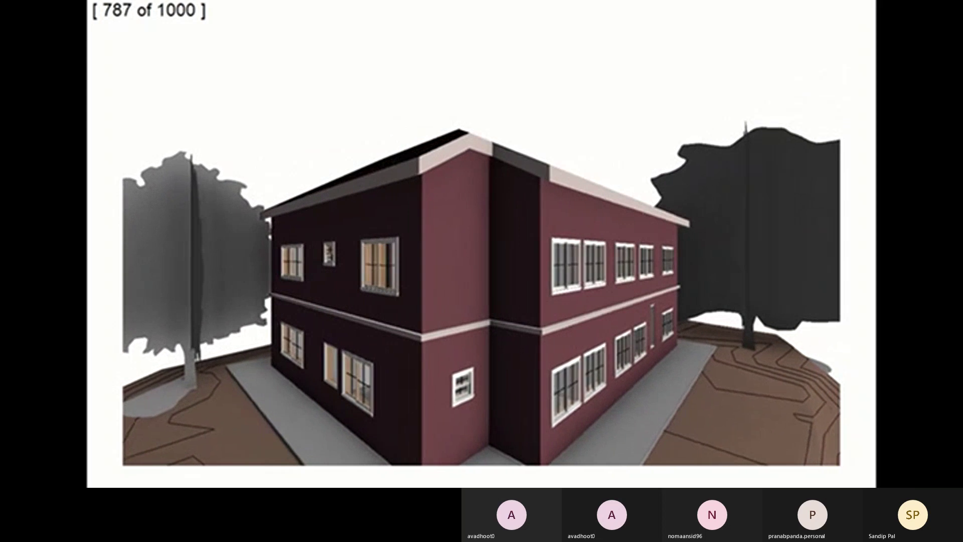
{"action": "mouse_move", "coordinate": [648, 356]}
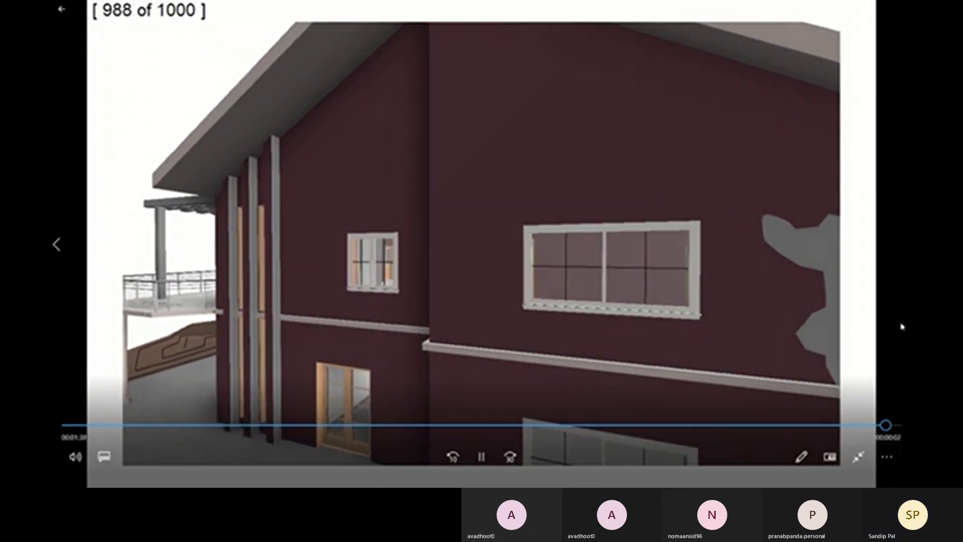
{"action": "mouse_move", "coordinate": [901, 8]}
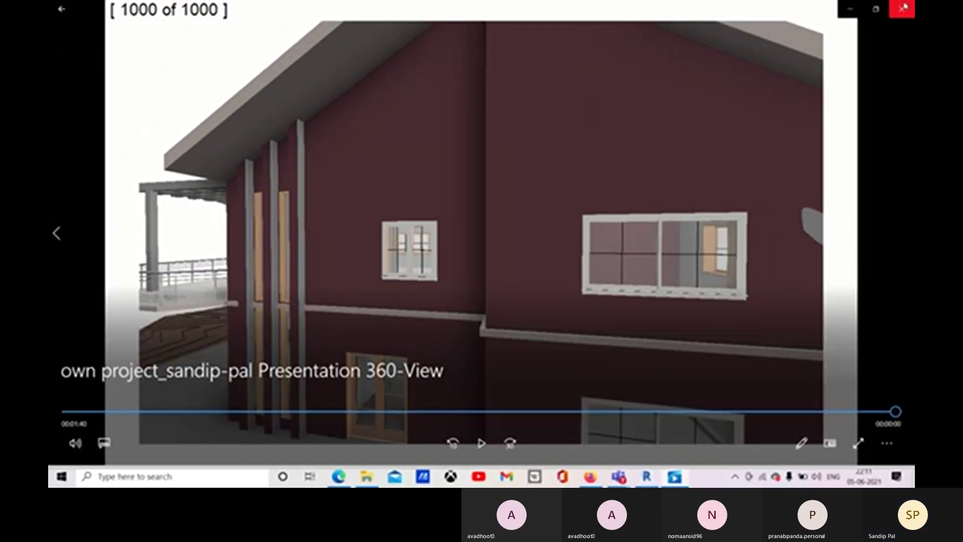